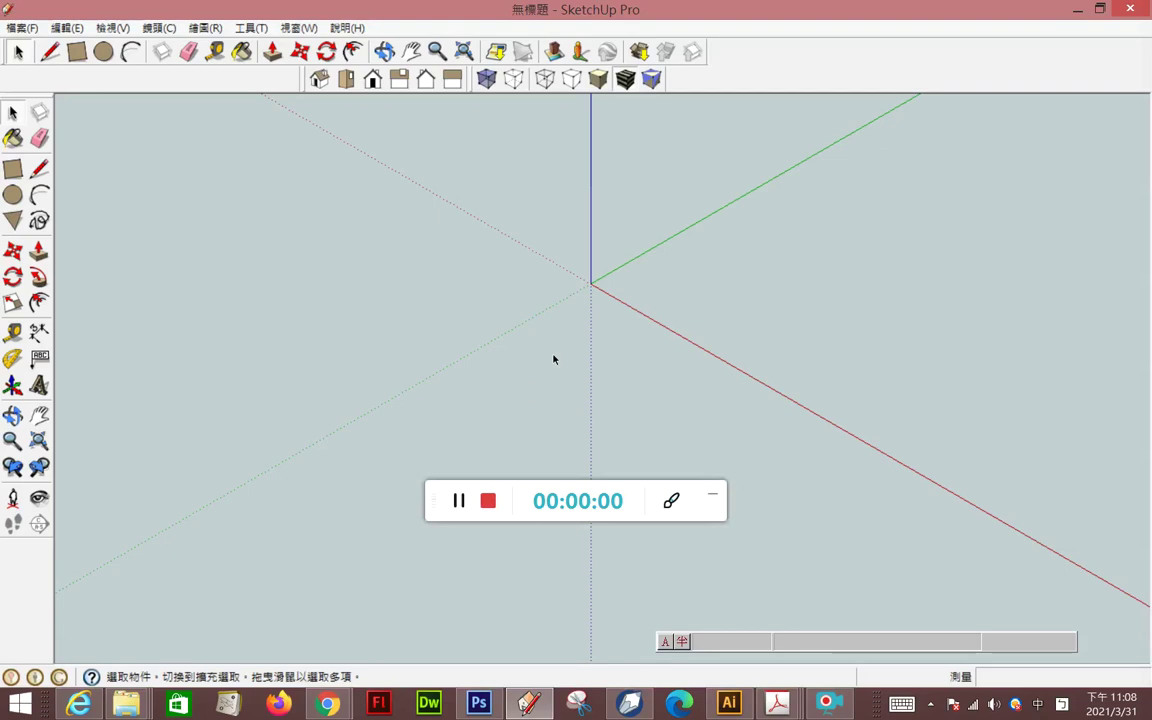
Zoom out and start a file import into the empty SketchUp model.
{"action": "scroll", "coordinate": [559, 318], "scroll_direction": "down", "scroll_amount": 1}
{"action": "scroll", "coordinate": [558, 319], "scroll_direction": "down", "scroll_amount": 1}
{"action": "scroll", "coordinate": [553, 329], "scroll_direction": "down", "scroll_amount": 1}
{"action": "scroll", "coordinate": [537, 329], "scroll_direction": "down", "scroll_amount": 1}
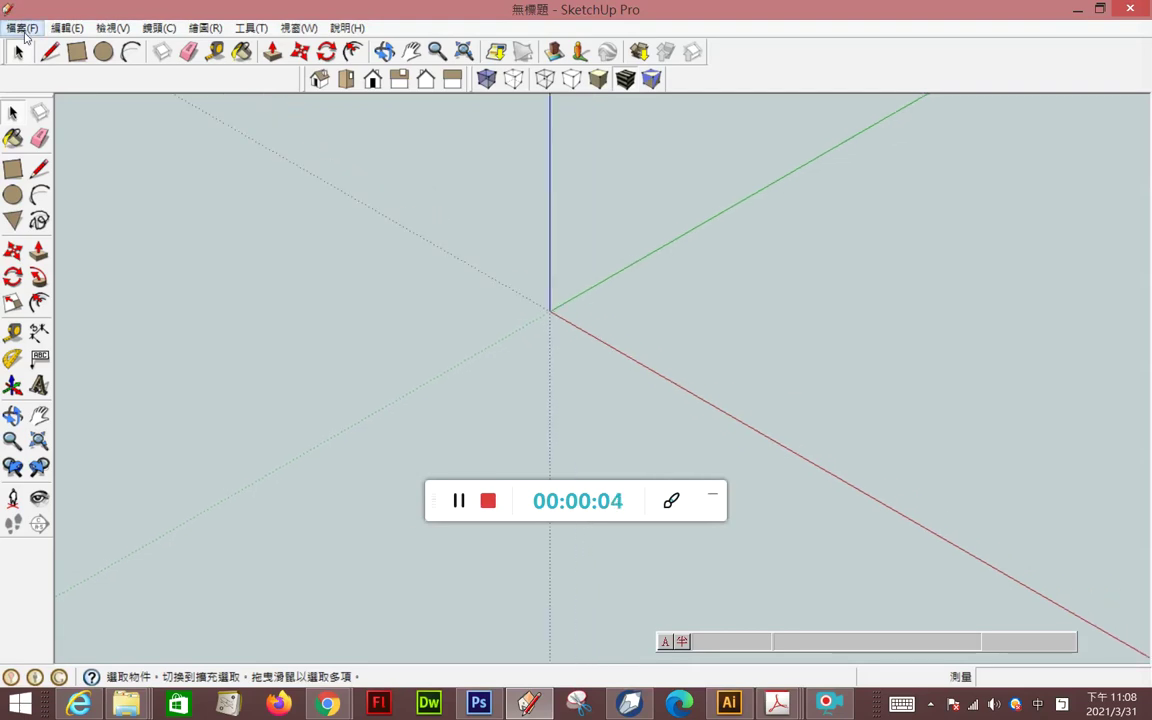
{"action": "left_click", "coordinate": [22, 28]}
{"action": "mouse_move", "coordinate": [46, 311]}
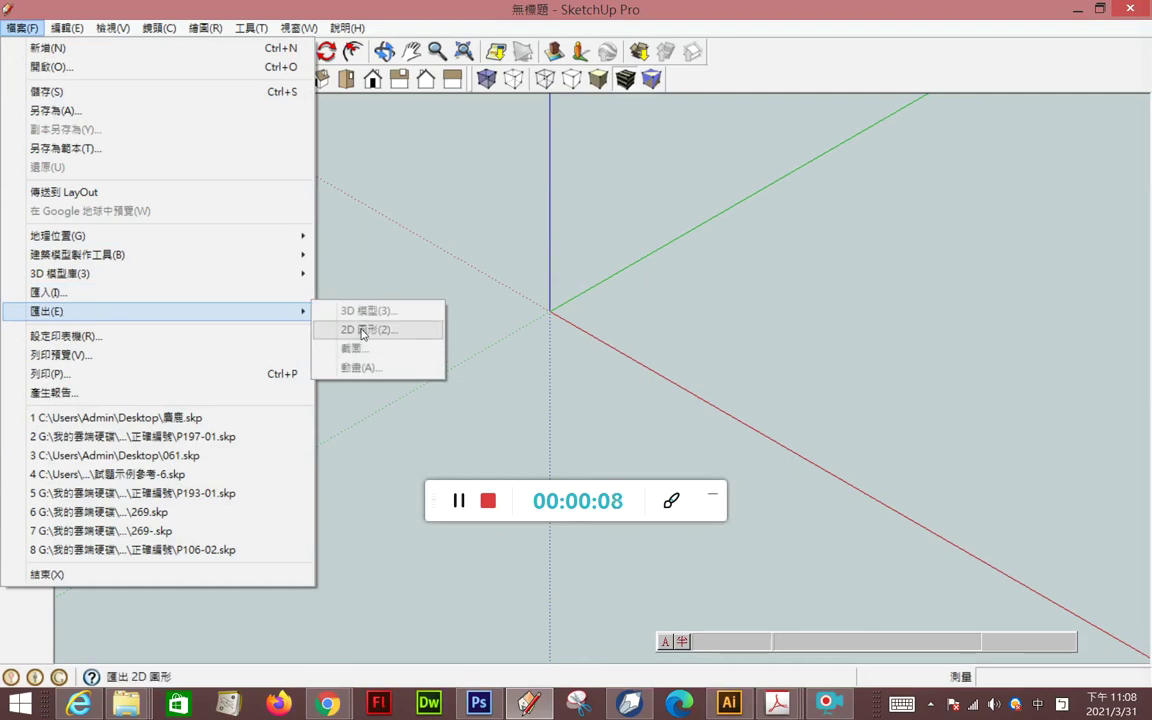
{"action": "left_click", "coordinate": [162, 291]}
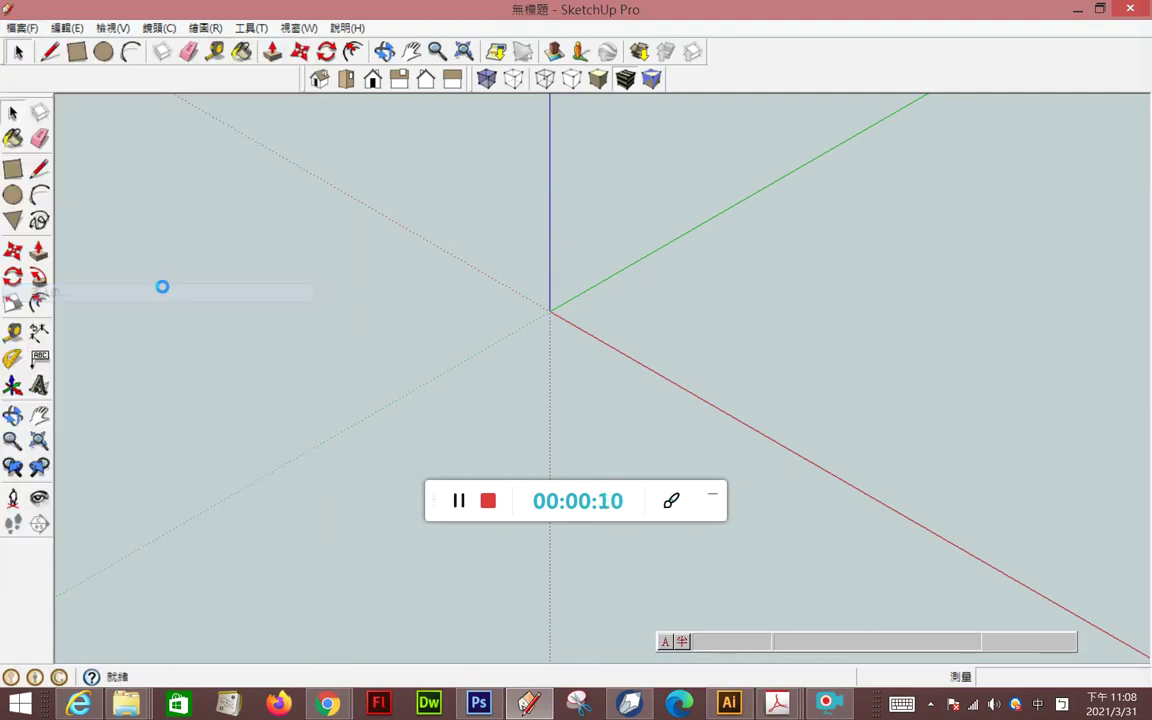
Review the importable file types, cancel the import, and minimize SketchUp.
{"action": "left_click", "coordinate": [614, 429]}
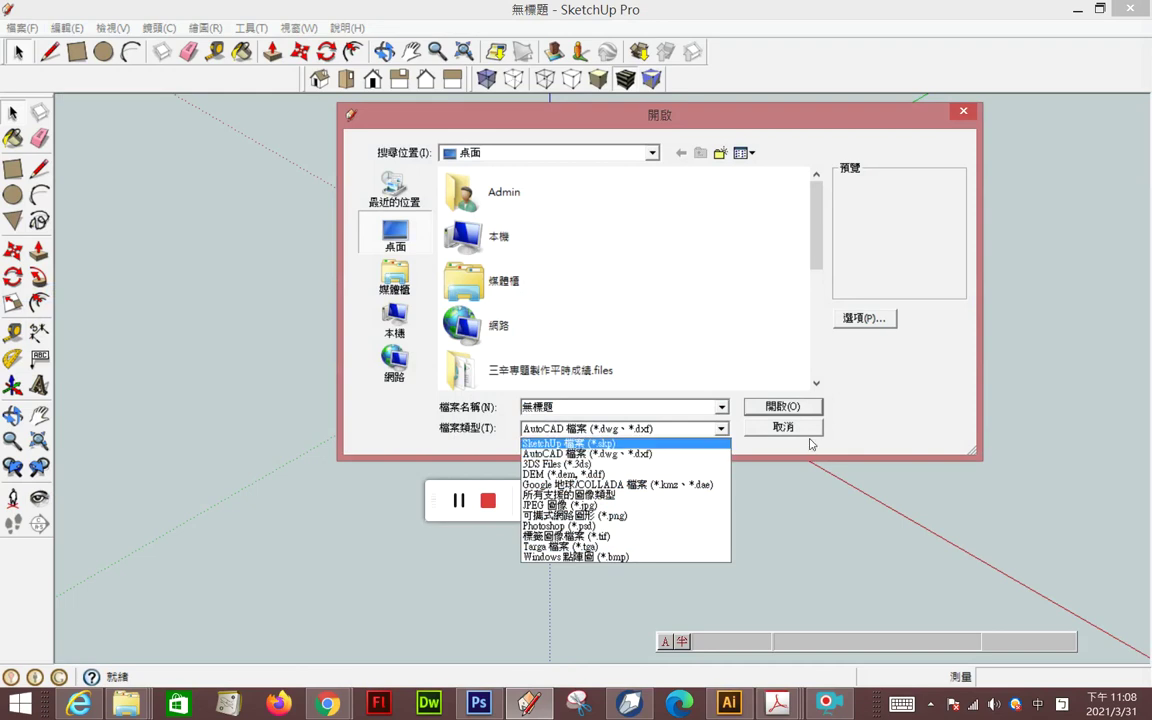
{"action": "left_click", "coordinate": [810, 431]}
{"action": "left_click", "coordinate": [810, 431]}
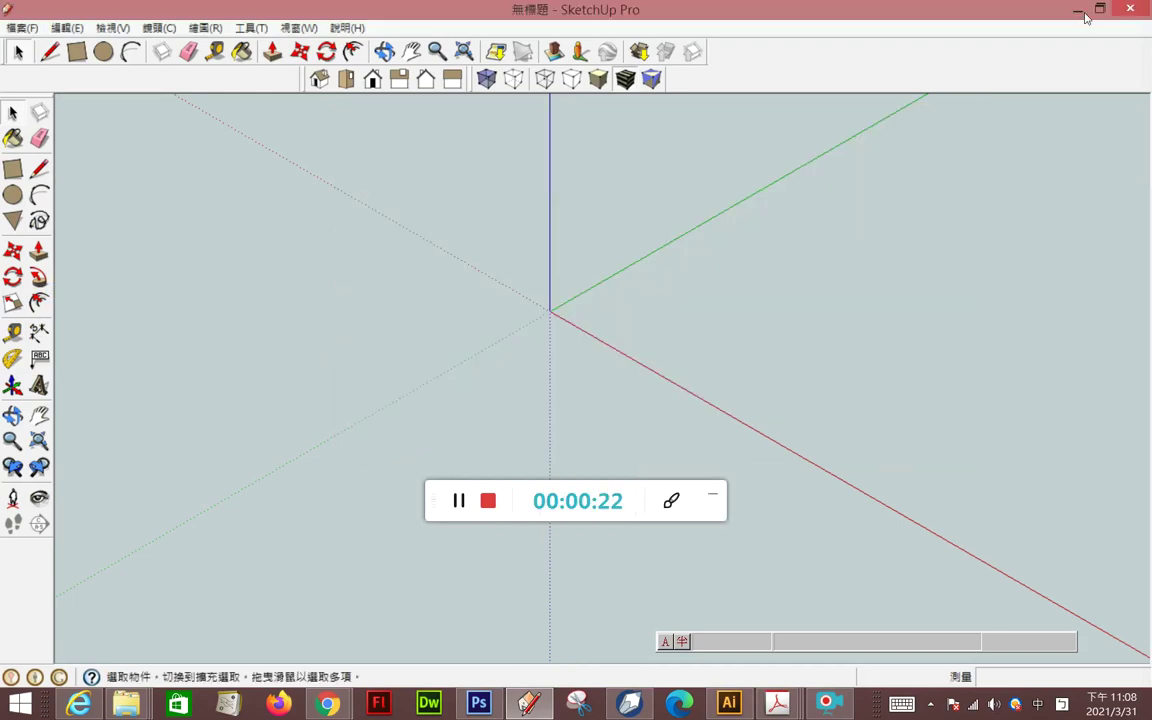
{"action": "left_click", "coordinate": [1082, 12]}
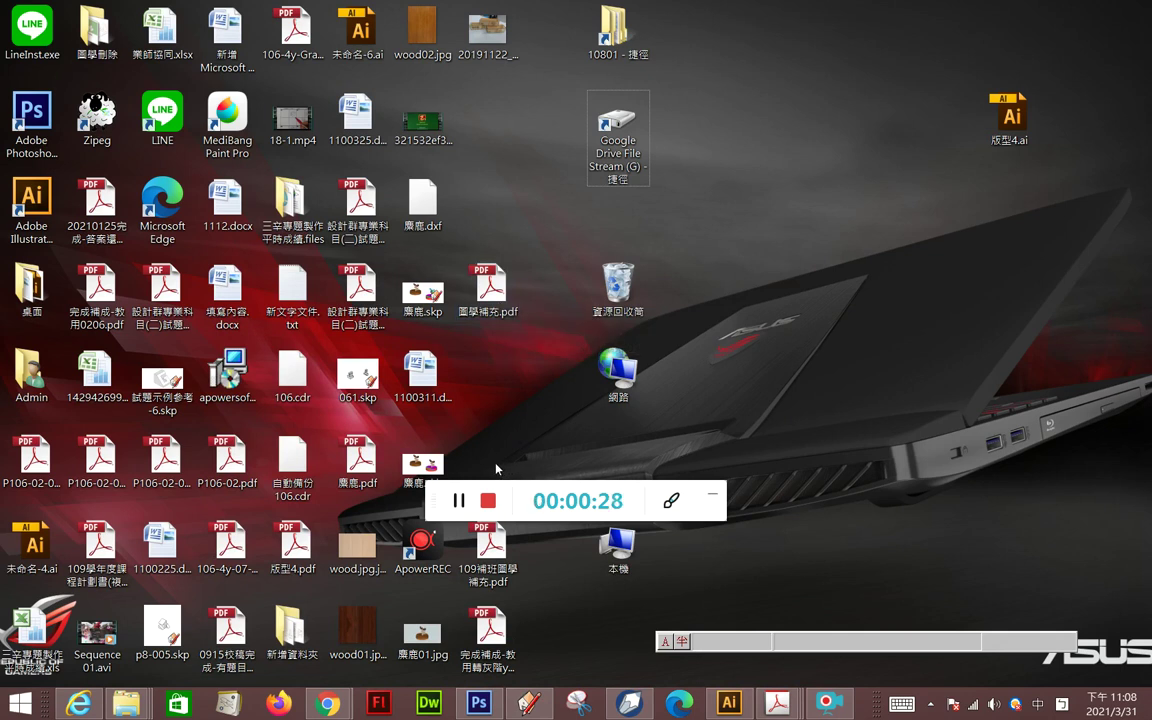
Switch to Illustrator and close the unneeded Untitled-2 document.
{"action": "left_click", "coordinate": [736, 711]}
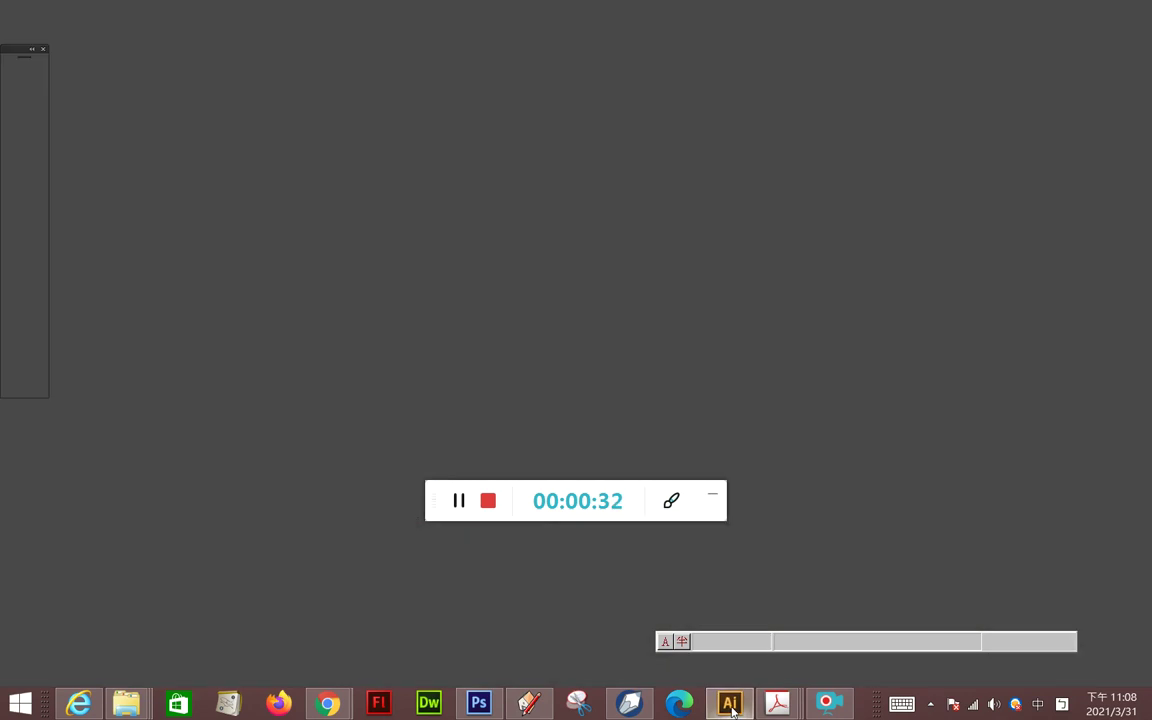
{"action": "left_click", "coordinate": [733, 710]}
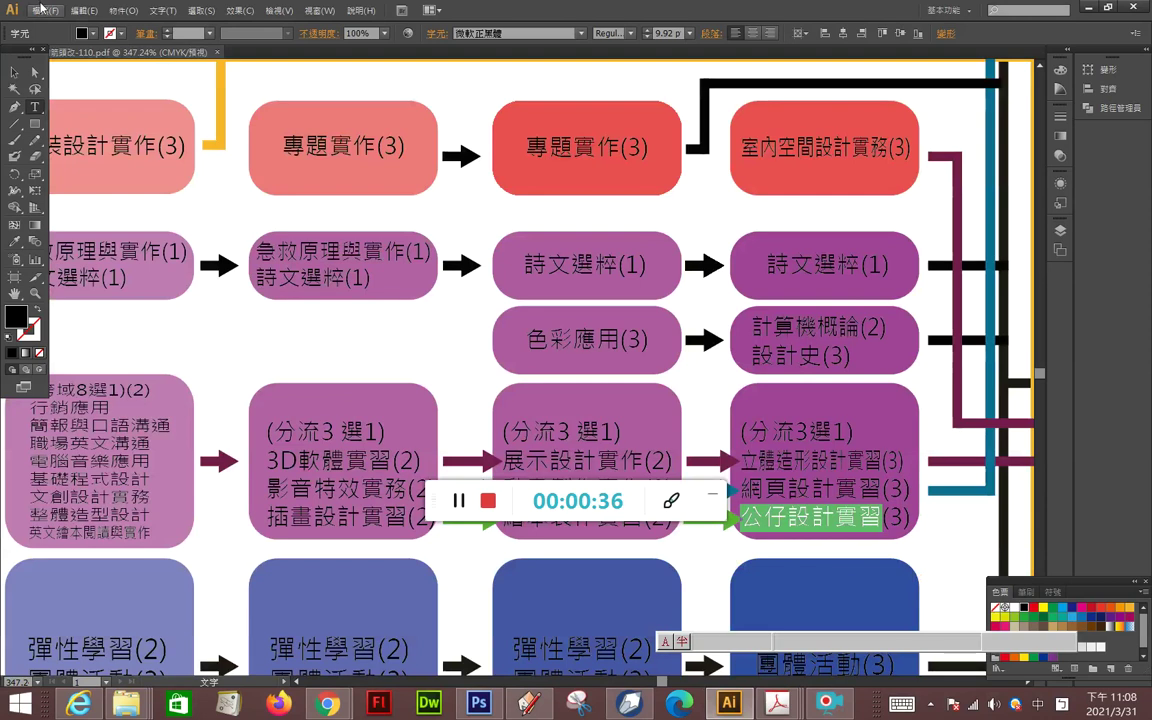
{"action": "left_click", "coordinate": [44, 10]}
{"action": "left_click", "coordinate": [55, 30]}
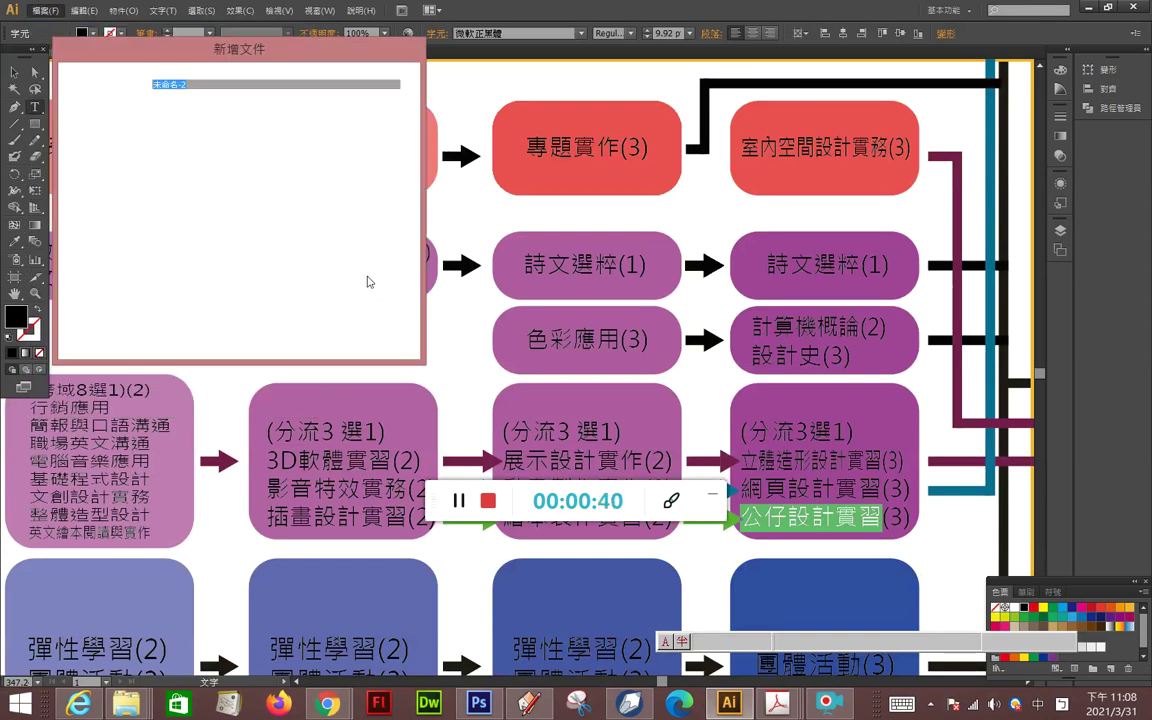
{"action": "key", "text": "Escape"}
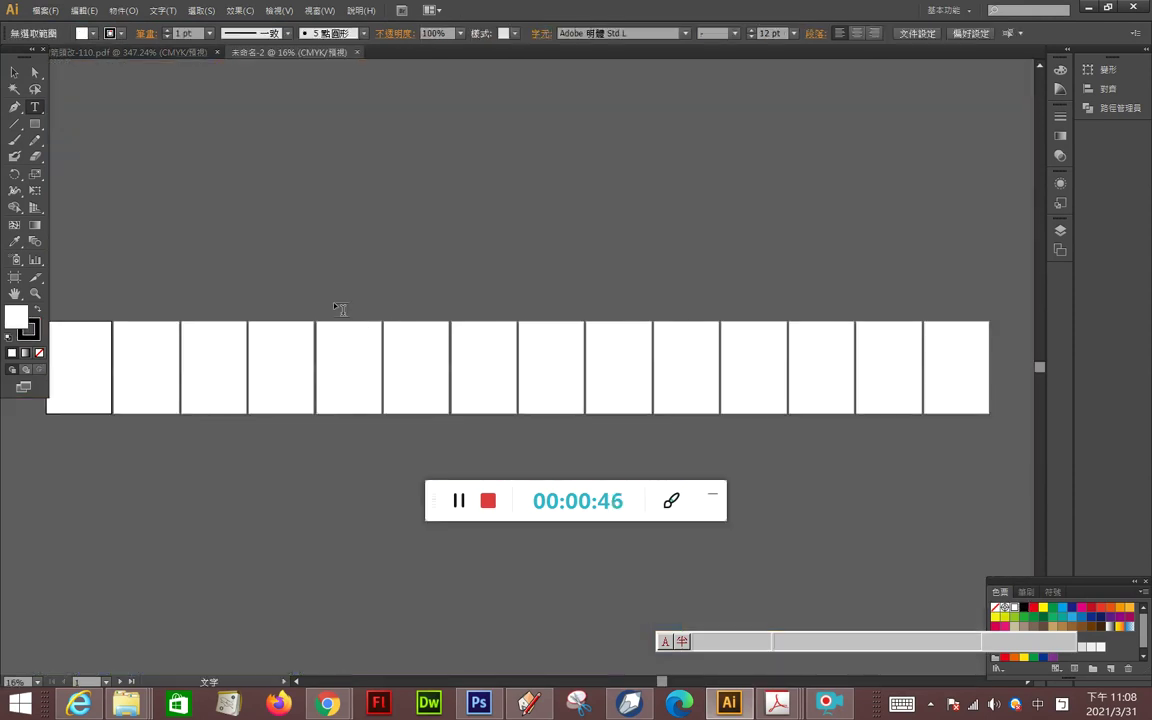
{"action": "left_click", "coordinate": [355, 52]}
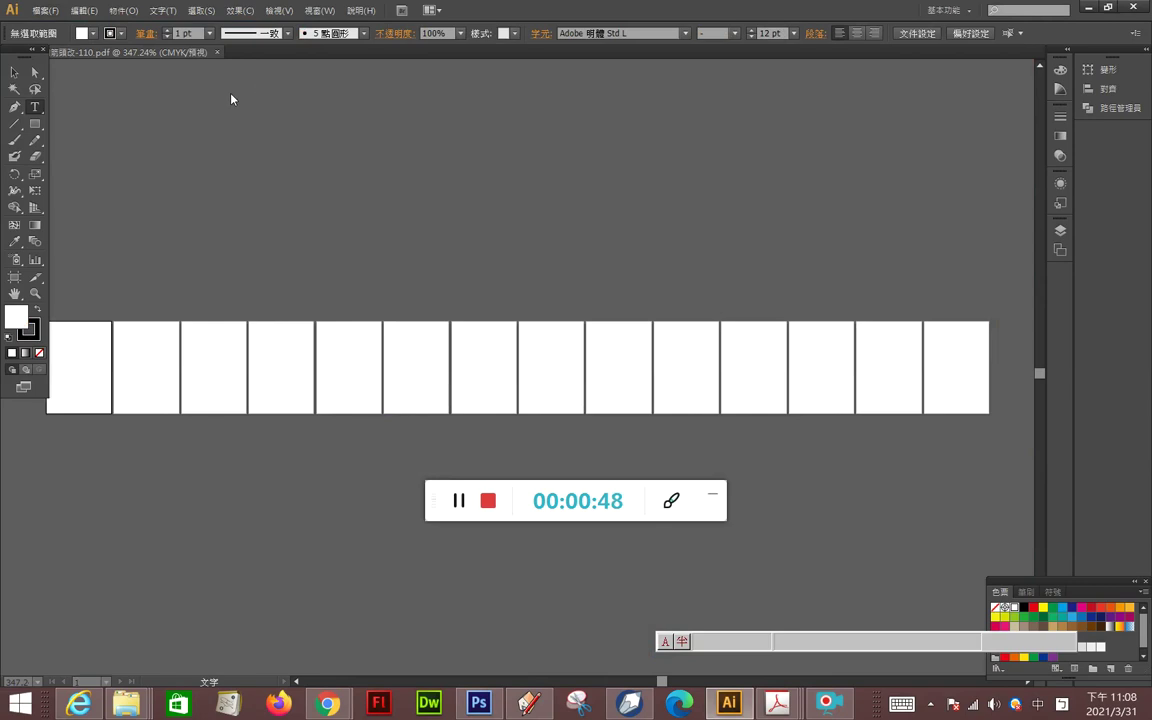
{"action": "left_click", "coordinate": [46, 11]}
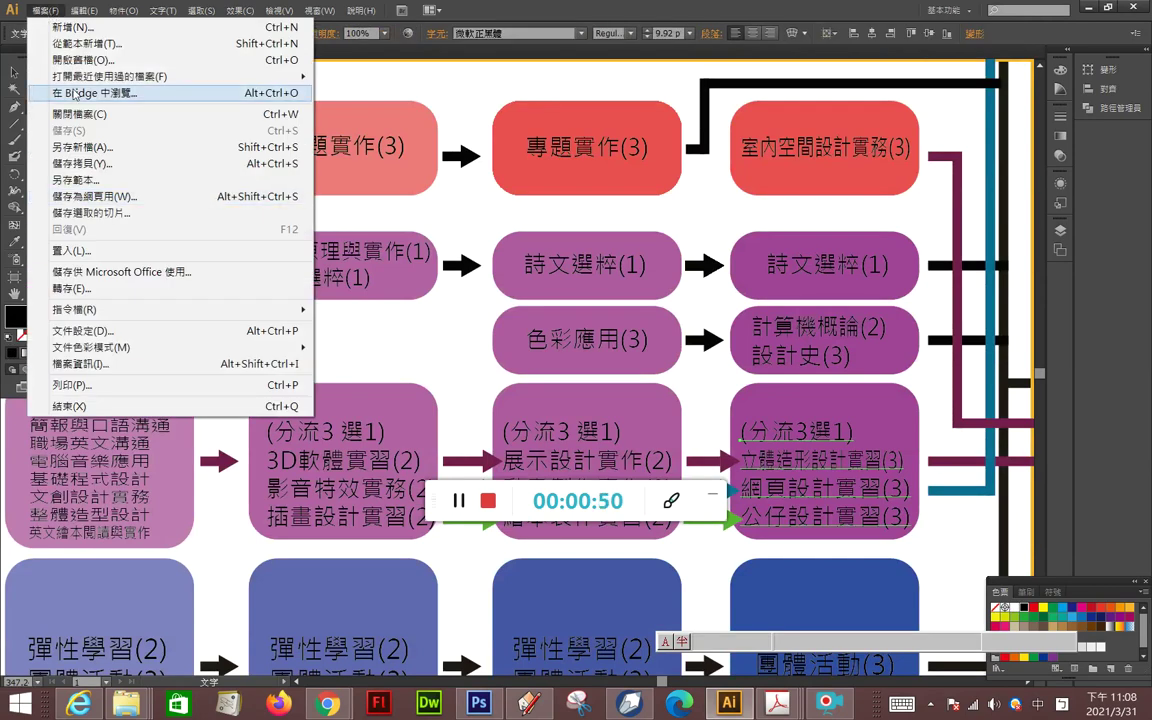
{"action": "key", "text": "Escape"}
Open the deer PDF 麋鹿.pdf from the Desktop.
{"action": "key", "text": "ctrl+o"}
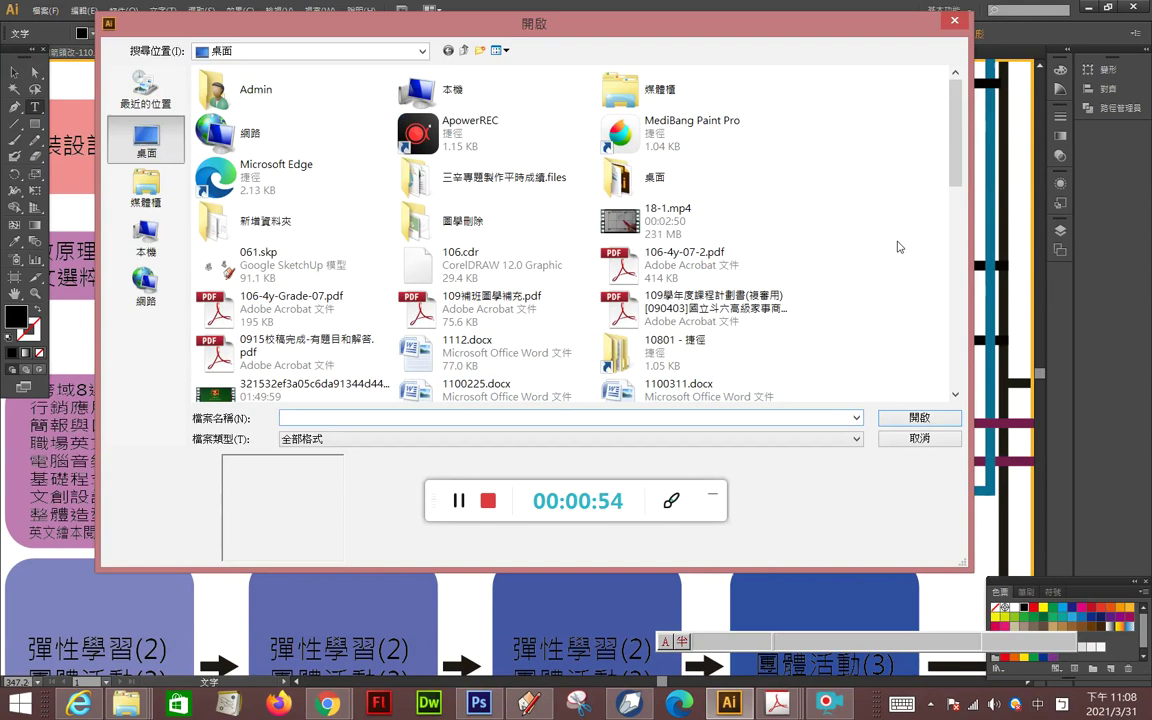
{"action": "scroll", "coordinate": [942, 293], "scroll_direction": "down", "scroll_amount": 5}
{"action": "scroll", "coordinate": [942, 293], "scroll_direction": "down", "scroll_amount": 3}
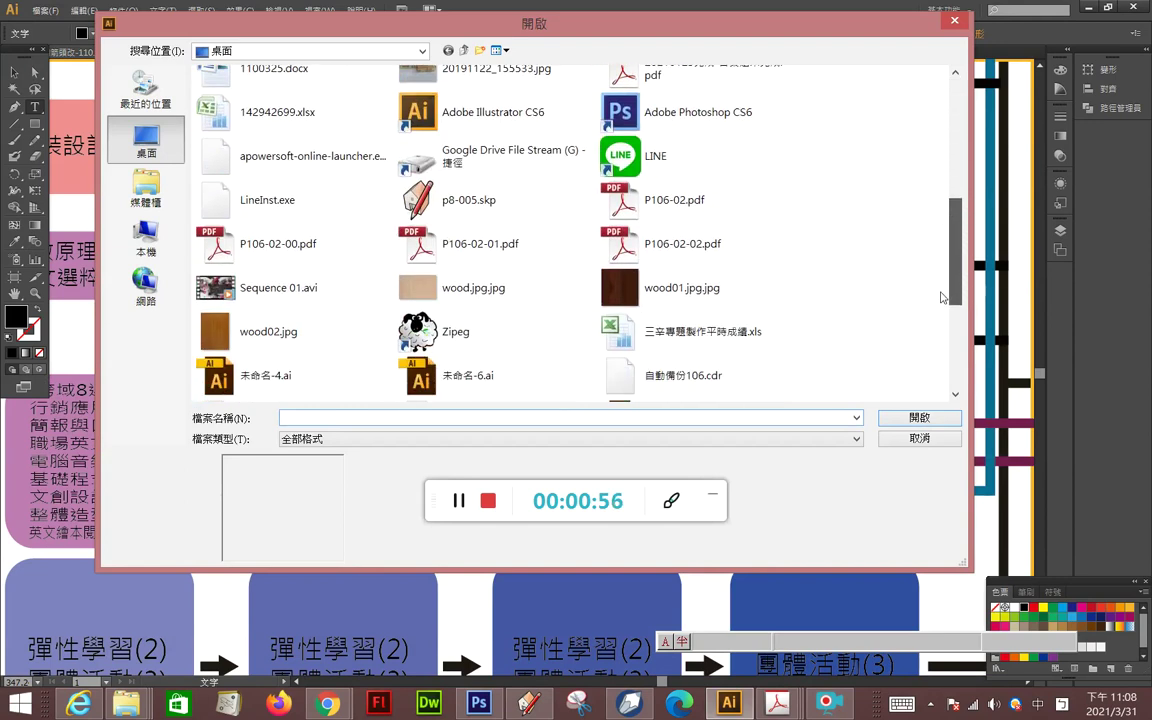
{"action": "scroll", "coordinate": [942, 297], "scroll_direction": "down", "scroll_amount": 3}
{"action": "scroll", "coordinate": [938, 330], "scroll_direction": "down", "scroll_amount": 1}
{"action": "scroll", "coordinate": [935, 360], "scroll_direction": "down", "scroll_amount": 1}
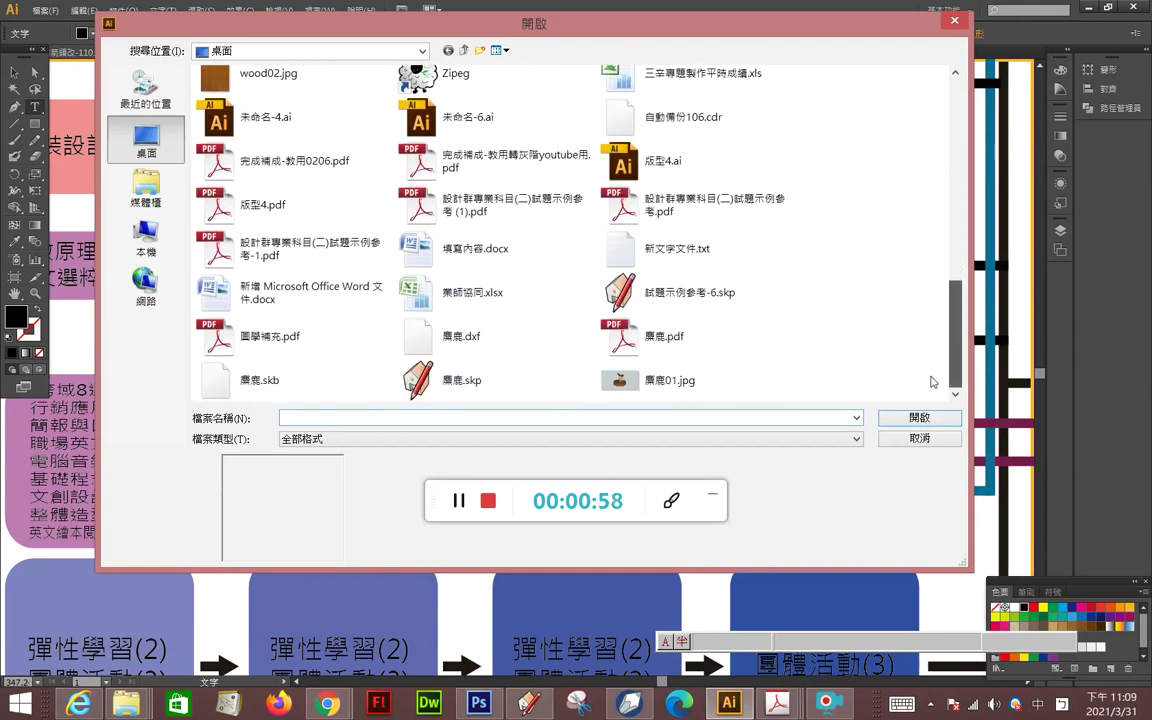
{"action": "double_click", "coordinate": [650, 362]}
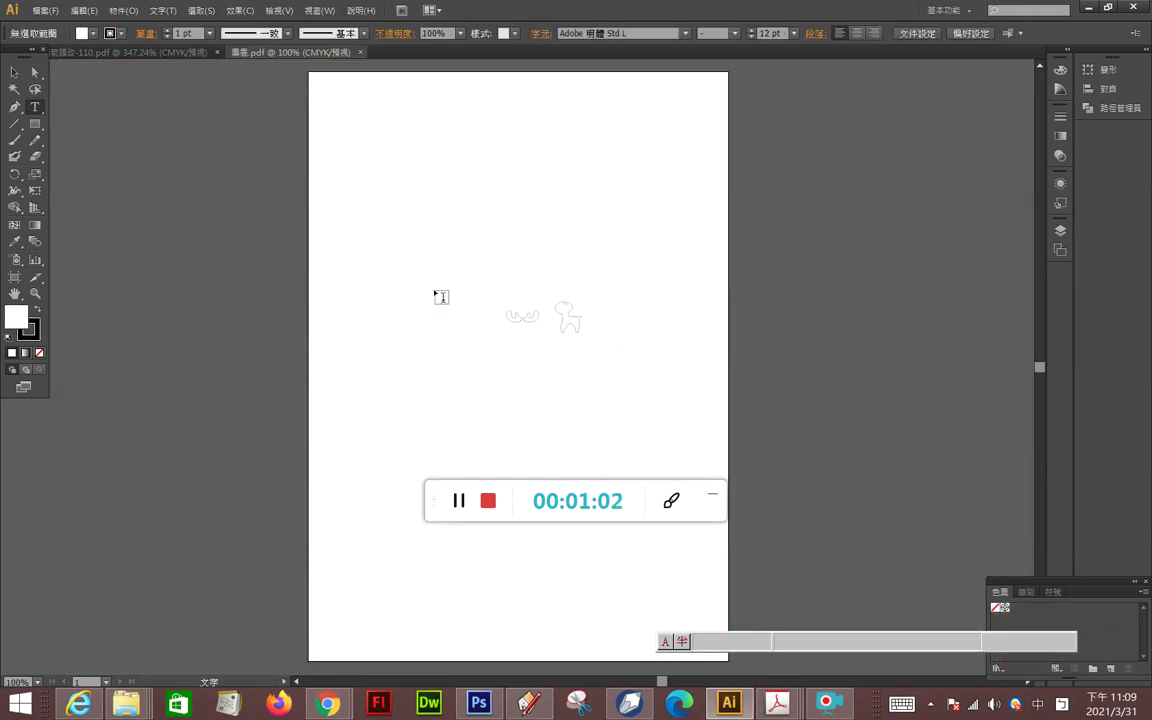
Release the clipping mask on the deer PDF's clipping group.
{"action": "left_click", "coordinate": [13, 72]}
{"action": "left_click", "coordinate": [565, 325]}
{"action": "right_click", "coordinate": [727, 293]}
{"action": "left_click", "coordinate": [758, 378]}
{"action": "left_click", "coordinate": [743, 336]}
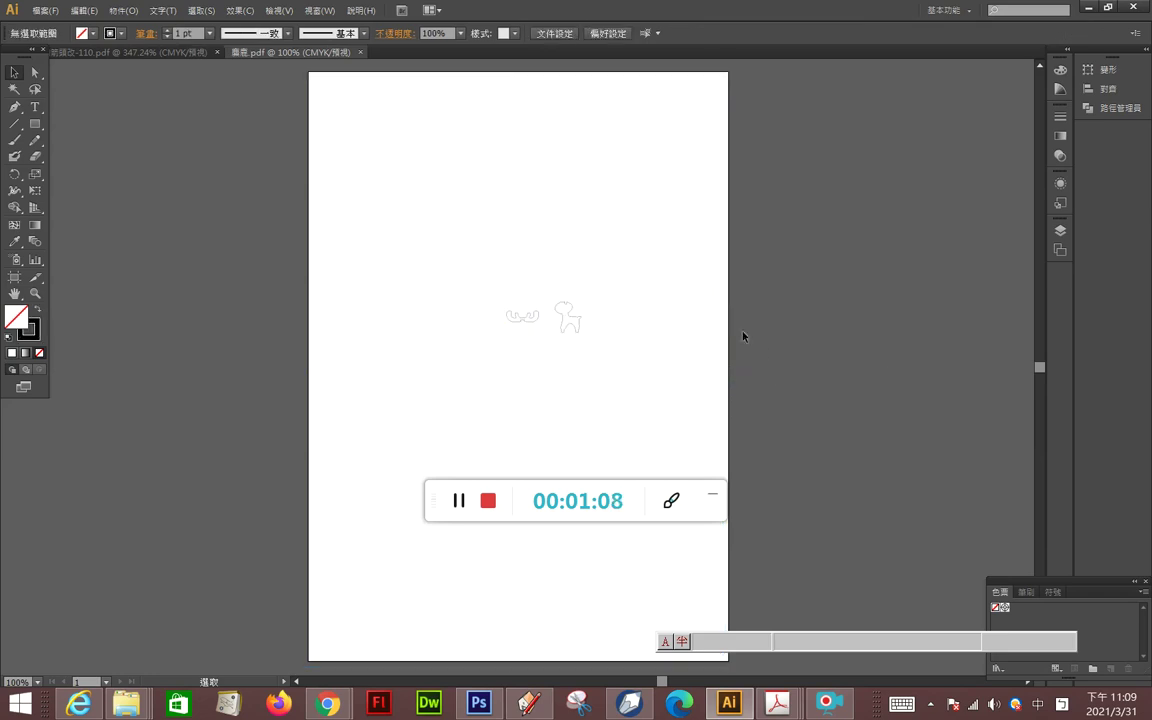
Inspect the page-sized border path and the deer shape's available actions.
{"action": "right_click", "coordinate": [723, 326]}
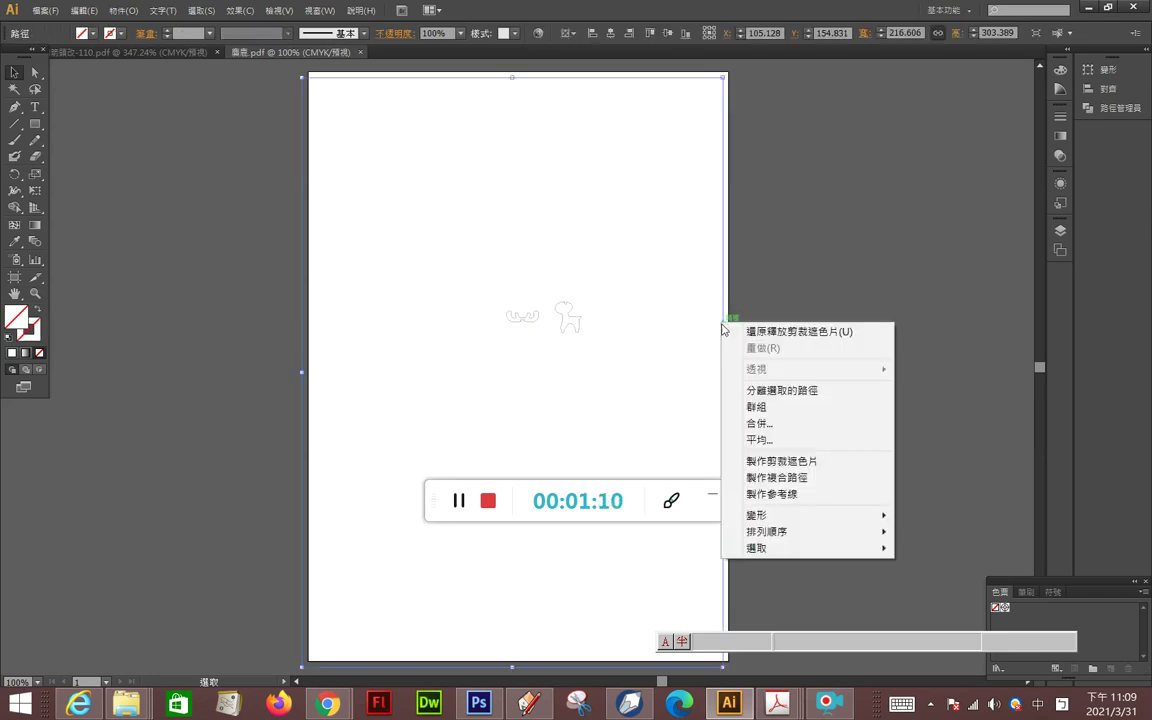
{"action": "left_click", "coordinate": [740, 312]}
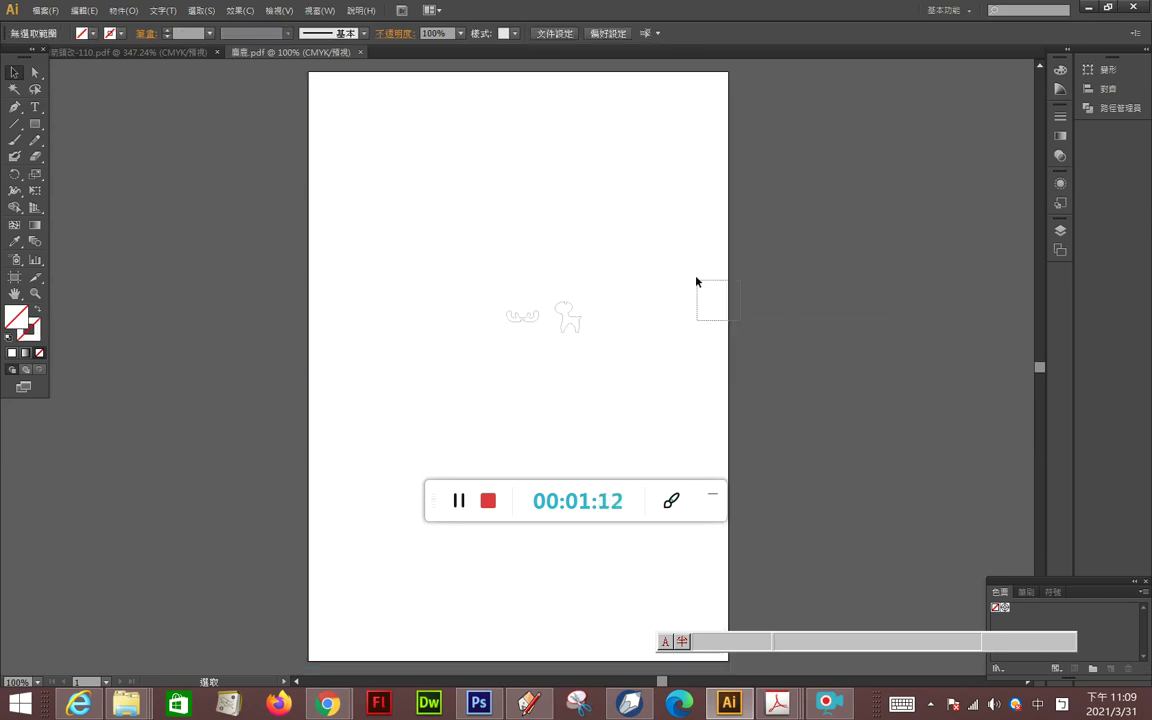
{"action": "left_click_drag", "start_coordinate": [697, 281], "coordinate": [706, 294]}
{"action": "left_click", "coordinate": [707, 296]}
{"action": "left_click", "coordinate": [580, 325]}
{"action": "right_click", "coordinate": [580, 327]}
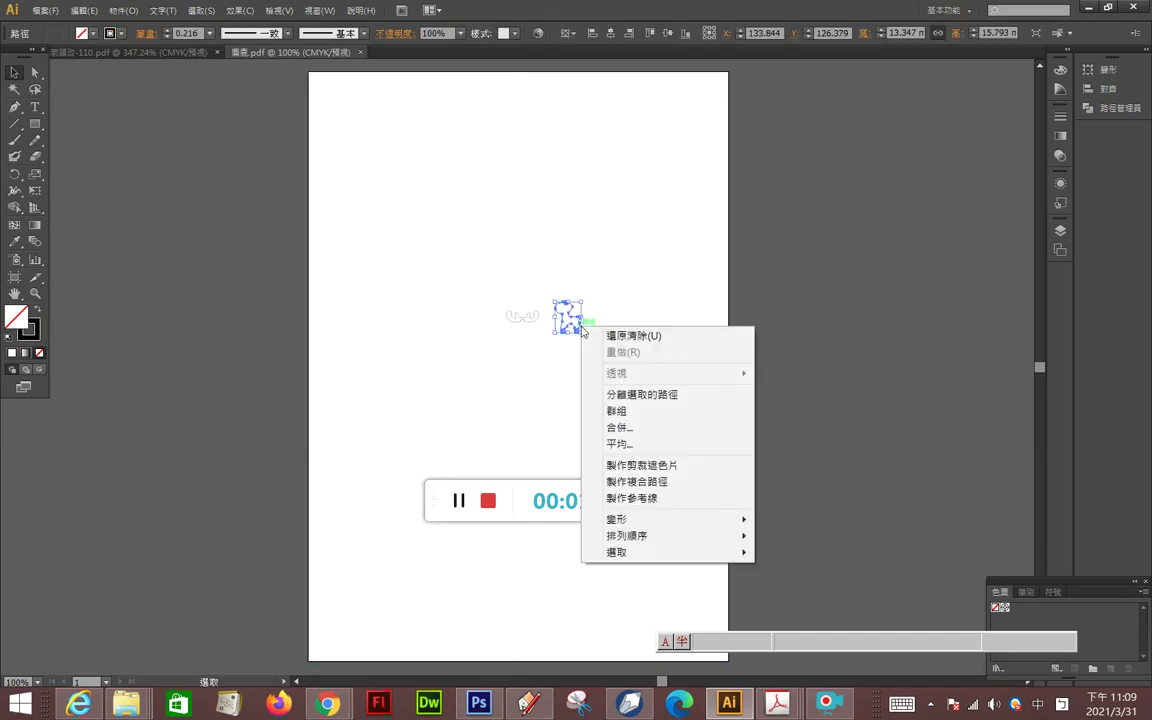
{"action": "left_click", "coordinate": [645, 298]}
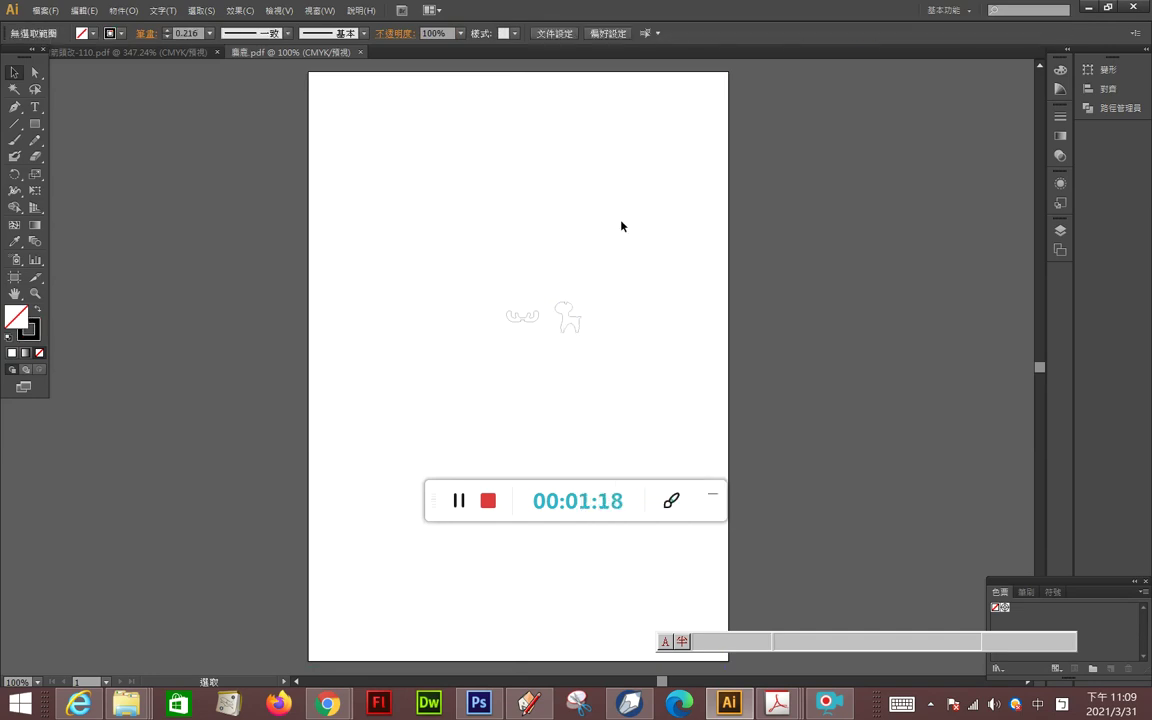
Zoom in on the antler and deer shapes, try enlarging both, then undo.
{"action": "left_click", "coordinate": [35, 293]}
{"action": "left_click_drag", "start_coordinate": [477, 276], "coordinate": [629, 370]}
{"action": "left_click", "coordinate": [16, 73]}
{"action": "left_click_drag", "start_coordinate": [170, 170], "coordinate": [744, 474]}
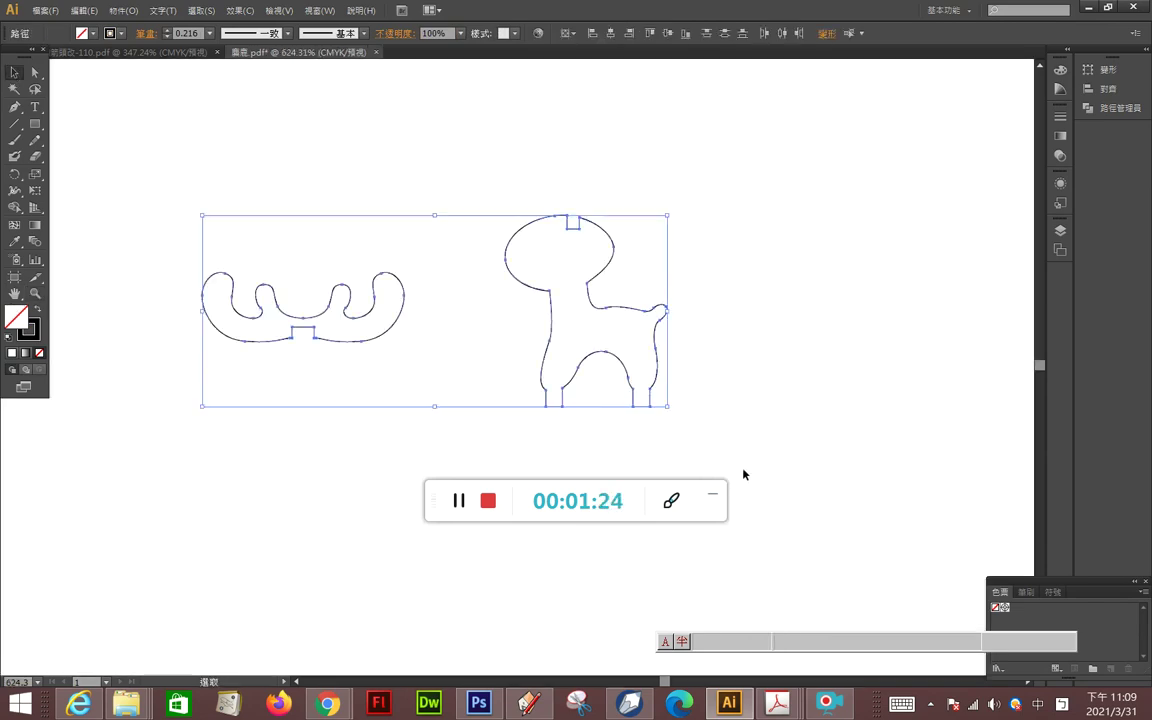
{"action": "left_click_drag", "start_coordinate": [668, 217], "coordinate": [948, 103]}
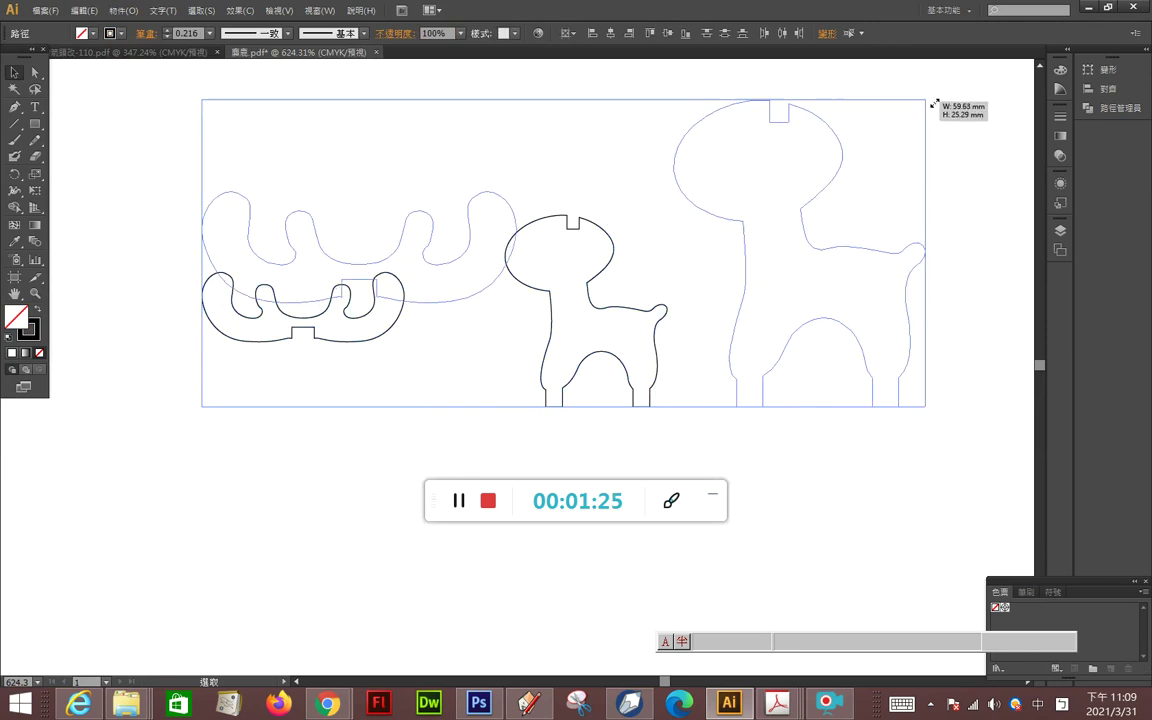
{"action": "key", "text": "ctrl+z"}
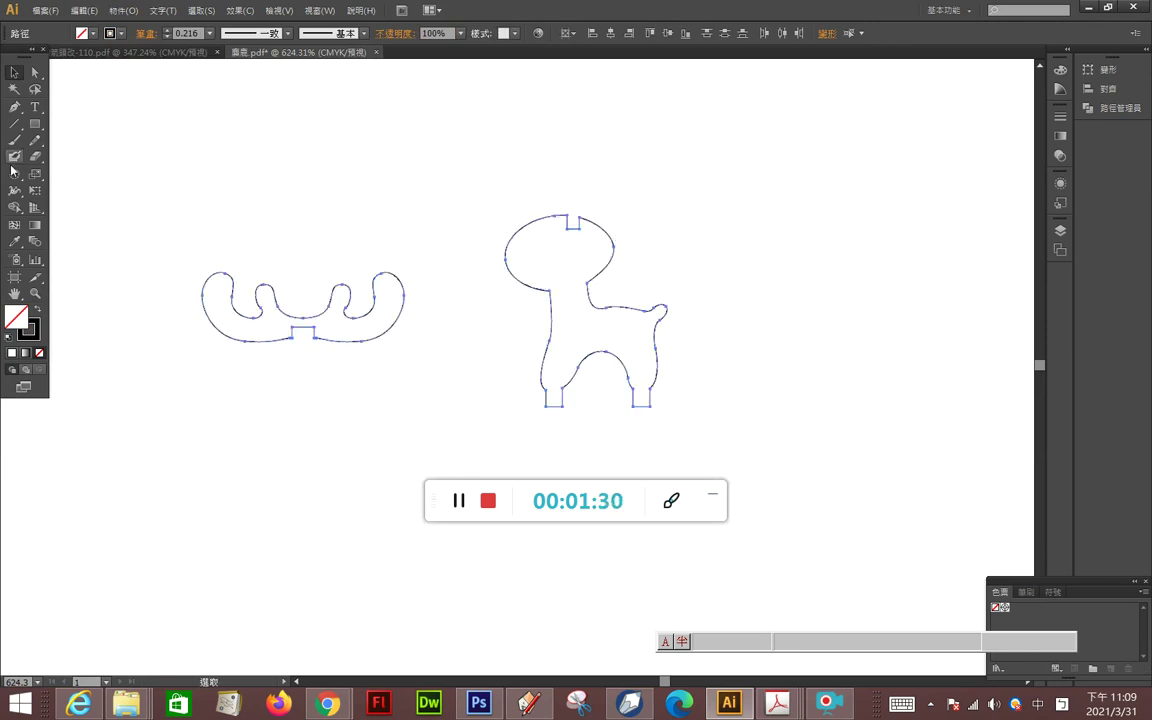
Export the outlines as AutoCAD DXF 麋鹿.dxf, replacing the old copy, then return to SketchUp.
{"action": "left_click", "coordinate": [208, 230]}
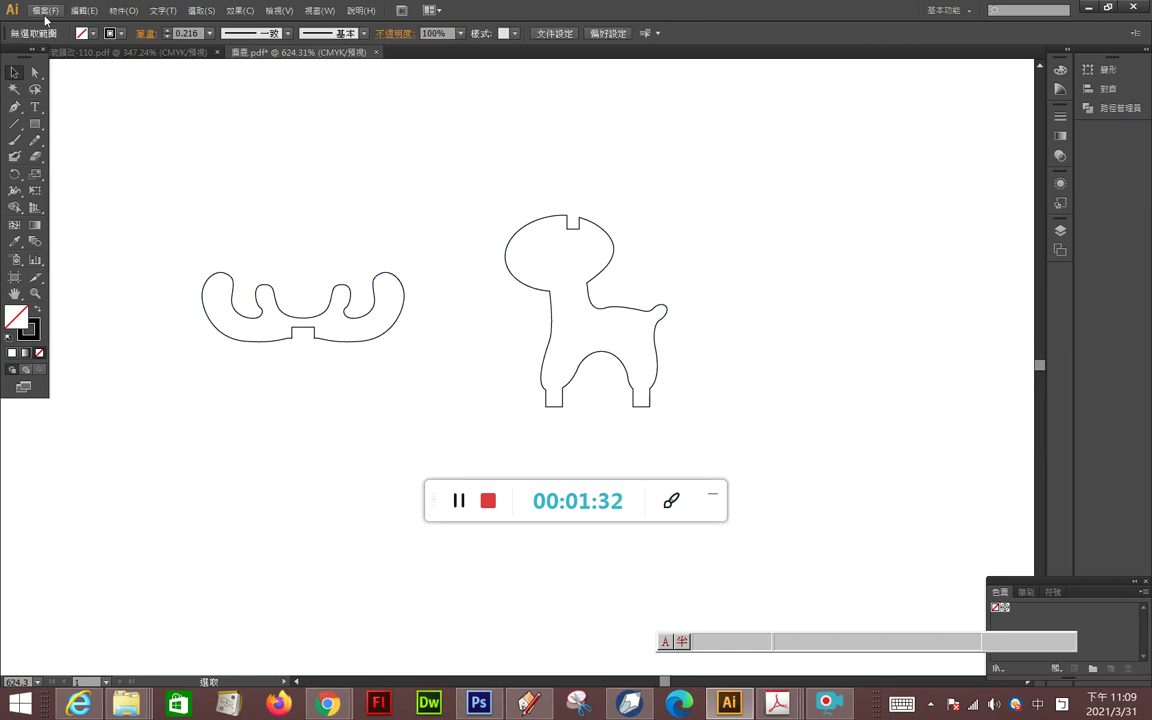
{"action": "left_click", "coordinate": [45, 10]}
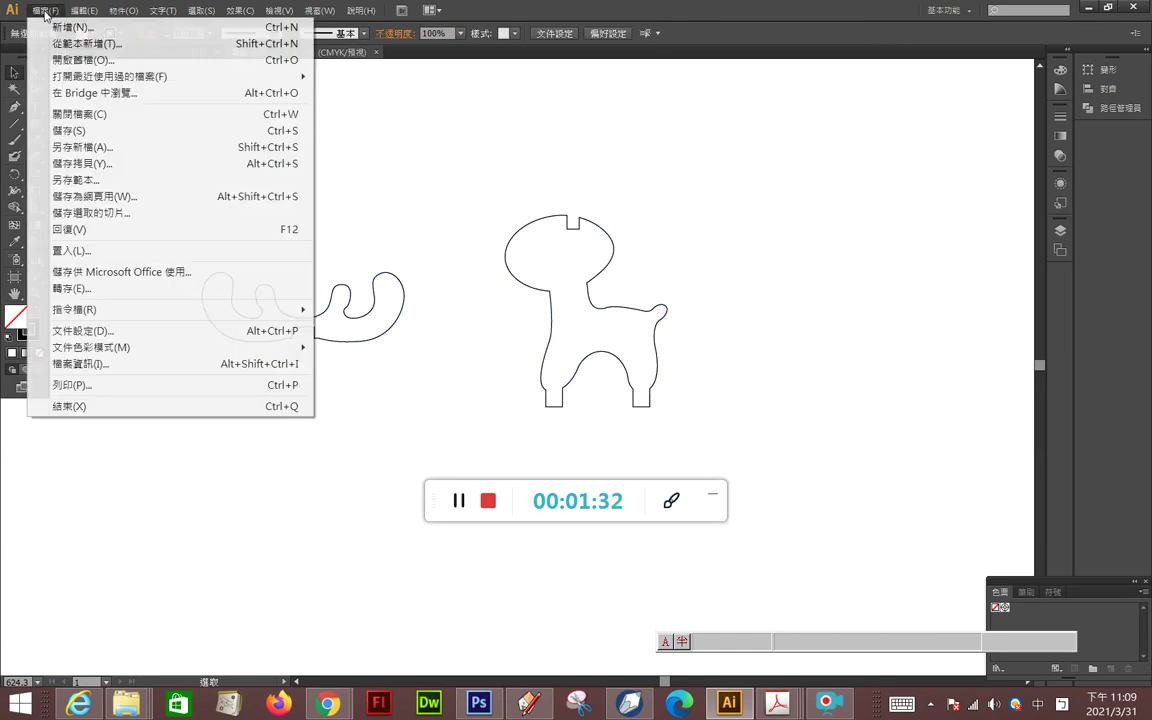
{"action": "left_click", "coordinate": [72, 289]}
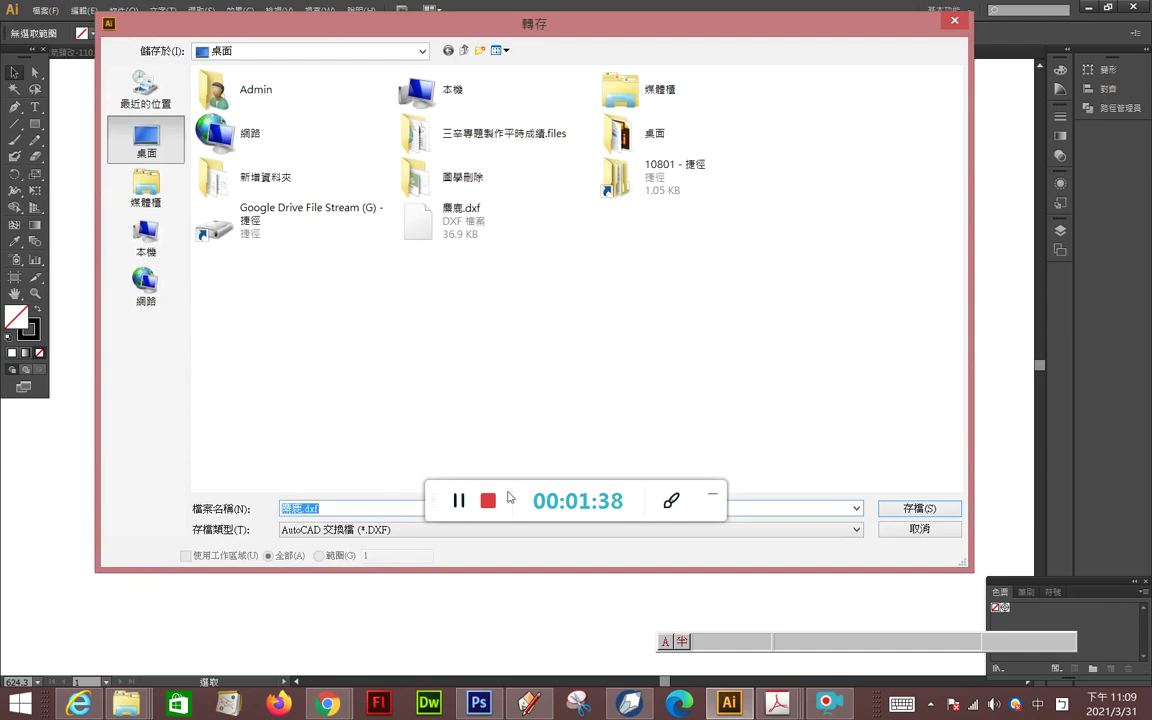
{"action": "left_click", "coordinate": [371, 531]}
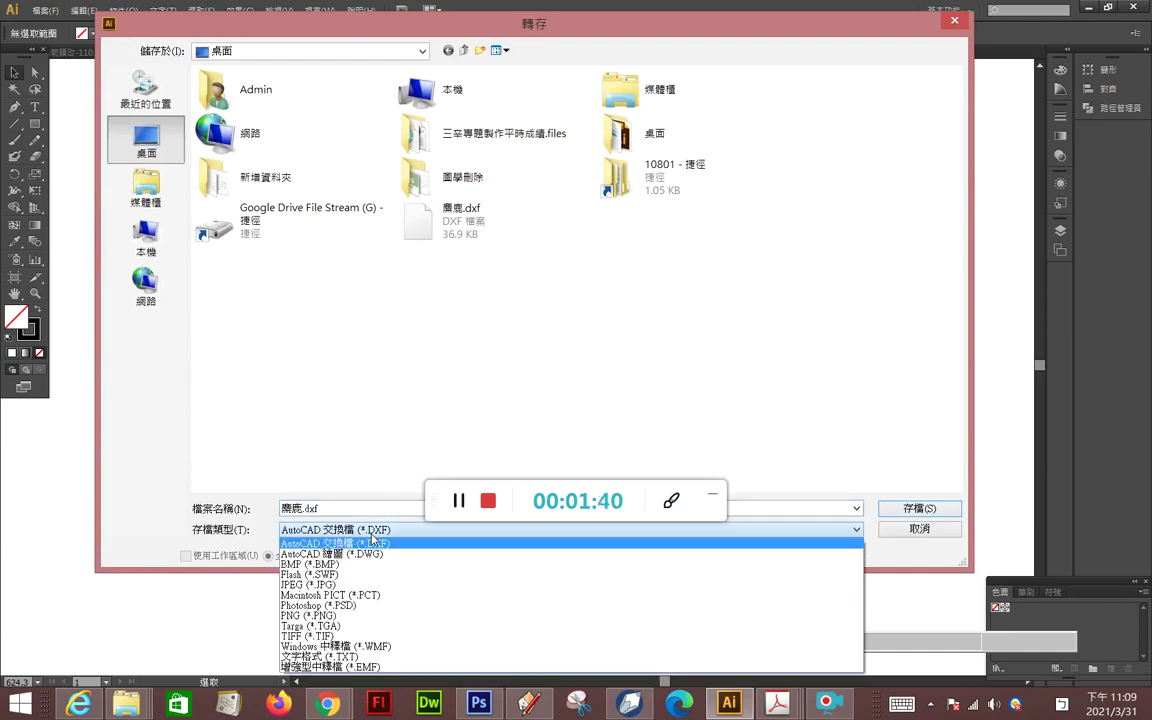
{"action": "left_click", "coordinate": [385, 546]}
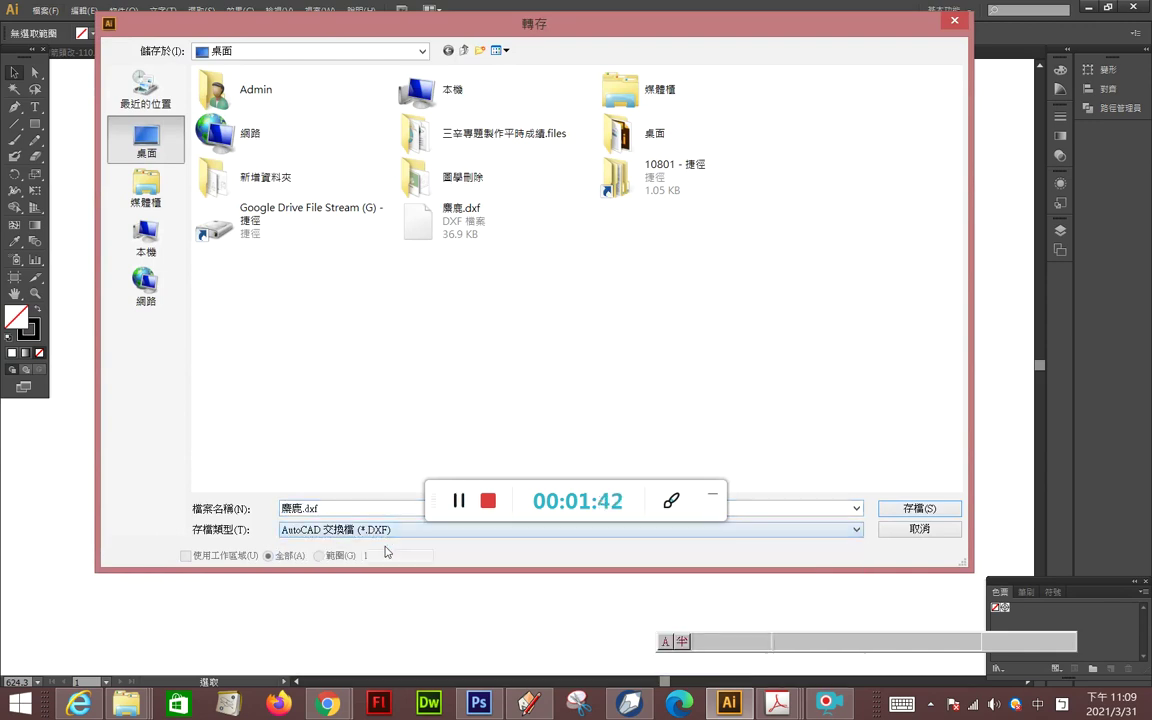
{"action": "left_click", "coordinate": [919, 508]}
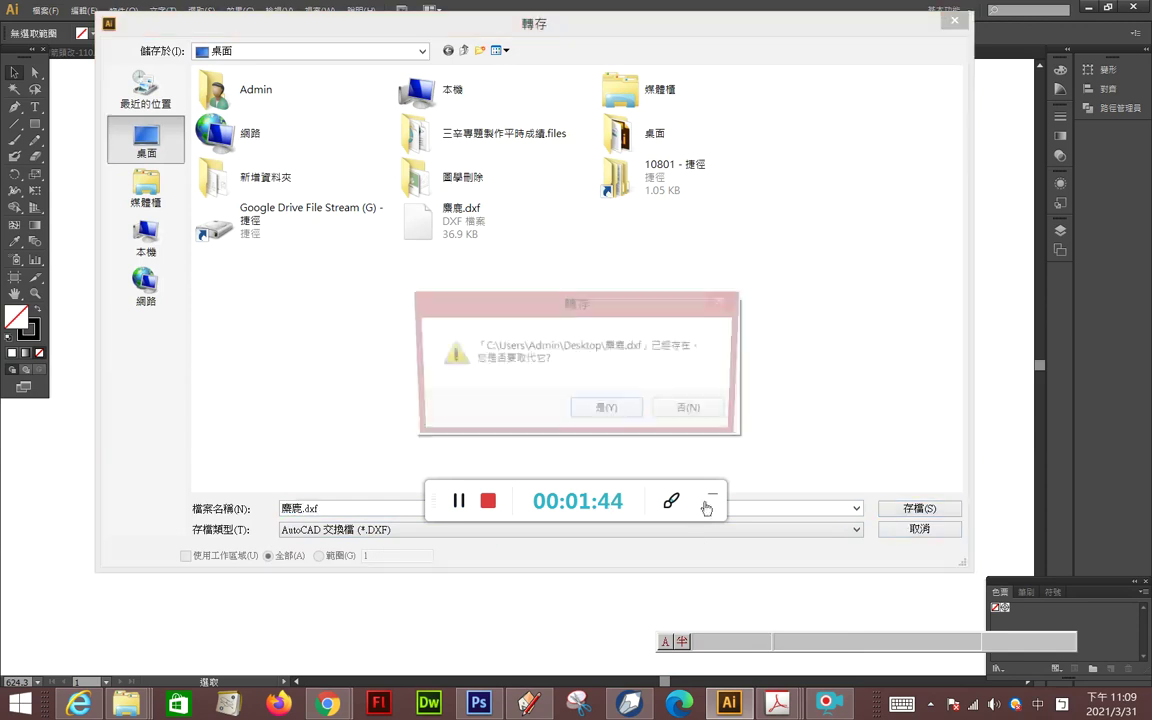
{"action": "left_click", "coordinate": [602, 410]}
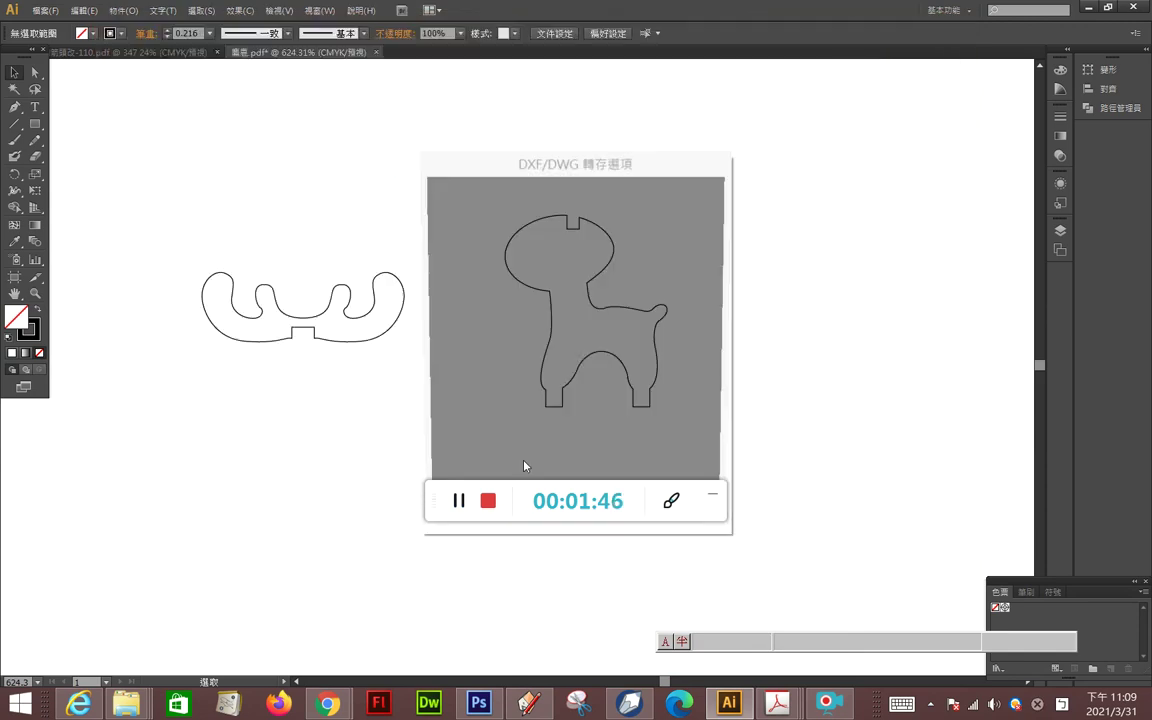
{"action": "mouse_move", "coordinate": [621, 187]}
{"action": "left_mouse_down"}
{"action": "mouse_move", "coordinate": [651, 159]}
{"action": "mouse_move", "coordinate": [825, 103]}
{"action": "left_mouse_up"}
{"action": "left_click", "coordinate": [810, 422]}
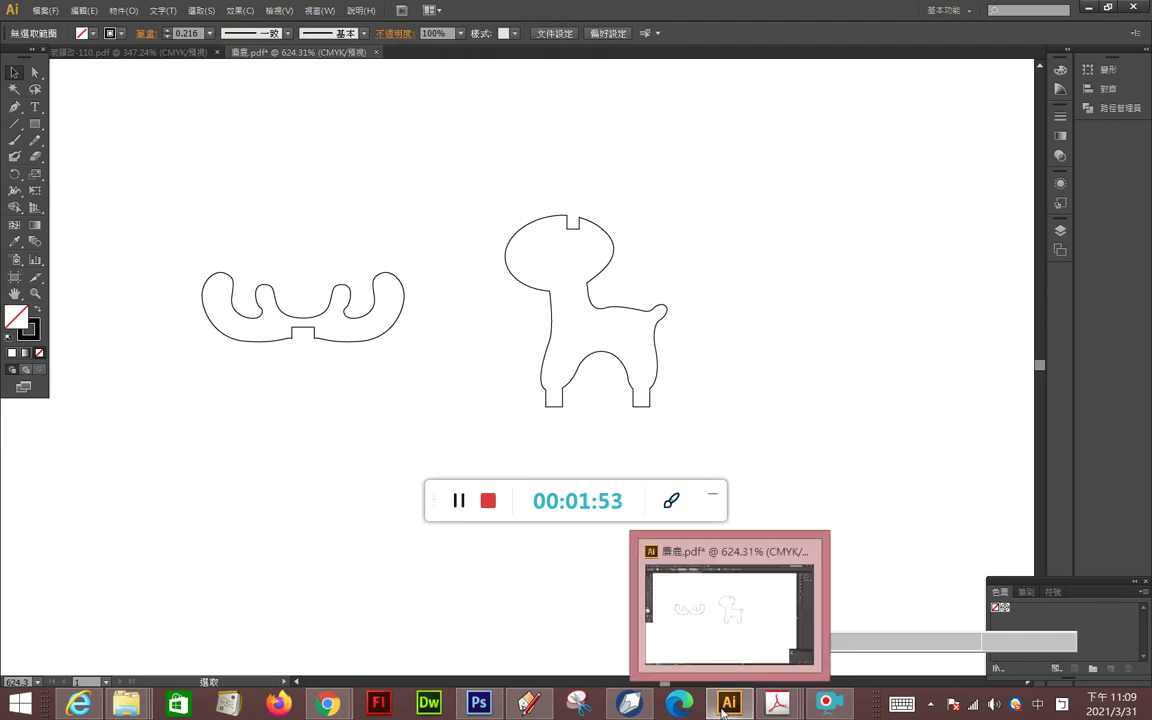
{"action": "left_click", "coordinate": [538, 710]}
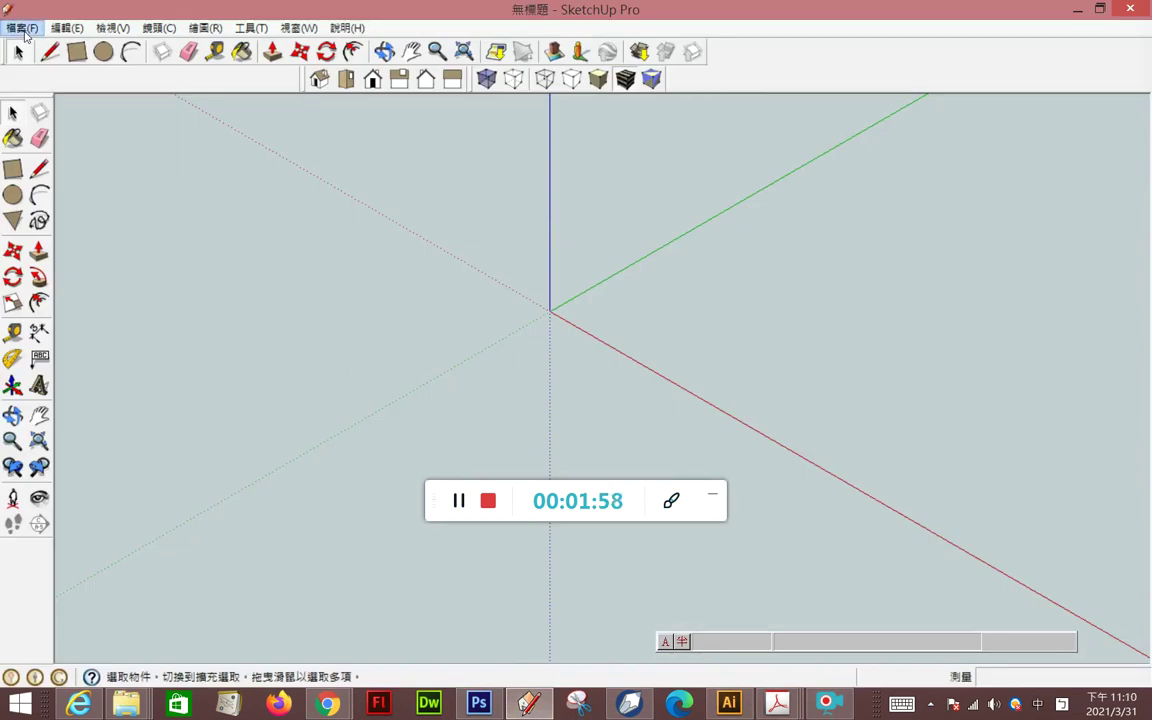
Import 麋鹿.dxf from the Desktop into the blank SketchUp model.
{"action": "left_click", "coordinate": [22, 28]}
{"action": "left_click", "coordinate": [45, 294]}
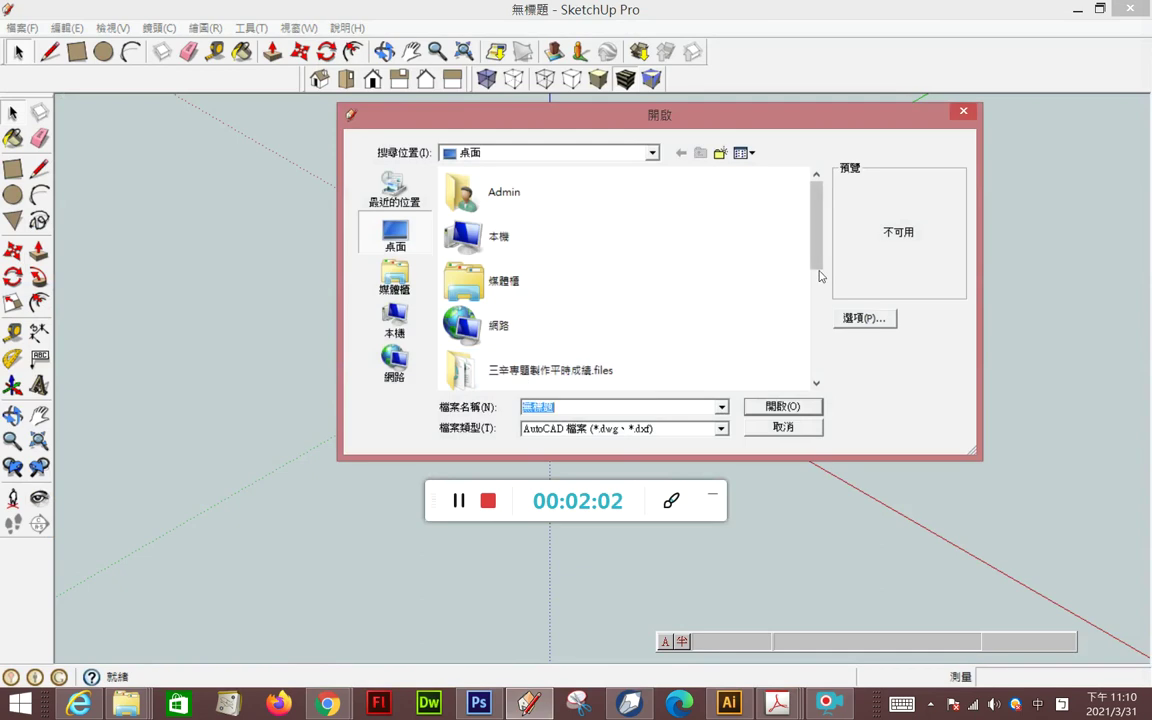
{"action": "scroll", "coordinate": [522, 378], "scroll_direction": "down", "scroll_amount": 2}
{"action": "scroll", "coordinate": [522, 378], "scroll_direction": "down", "scroll_amount": 5}
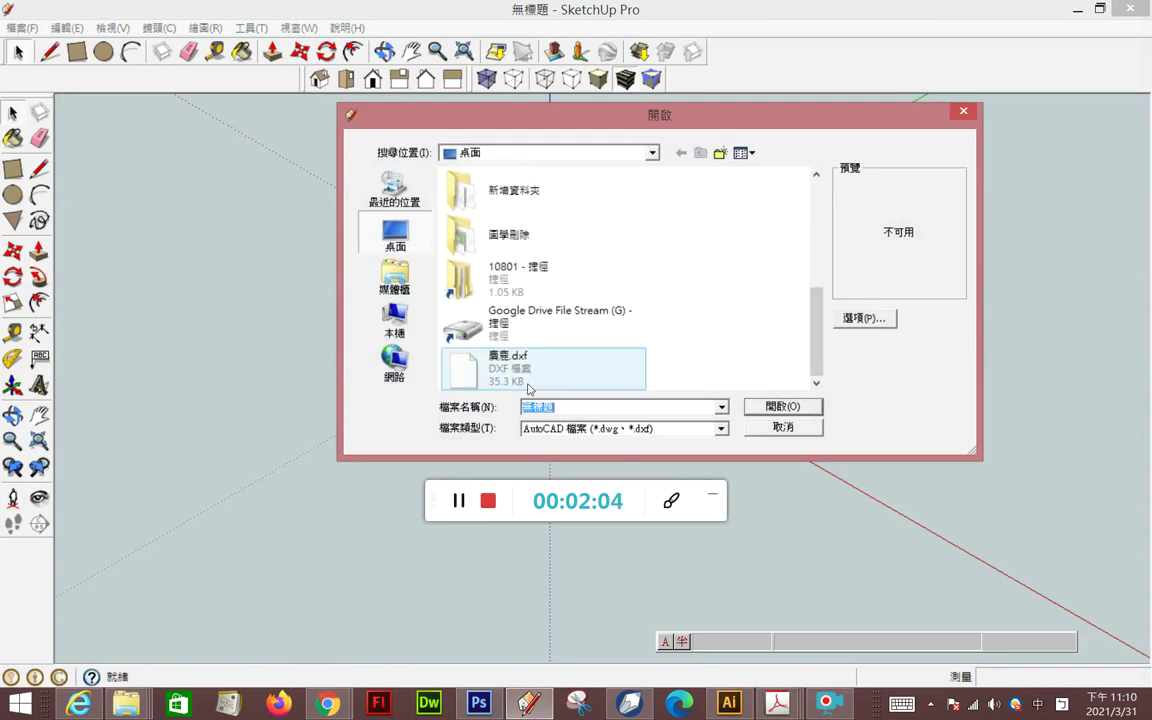
{"action": "left_click", "coordinate": [511, 378]}
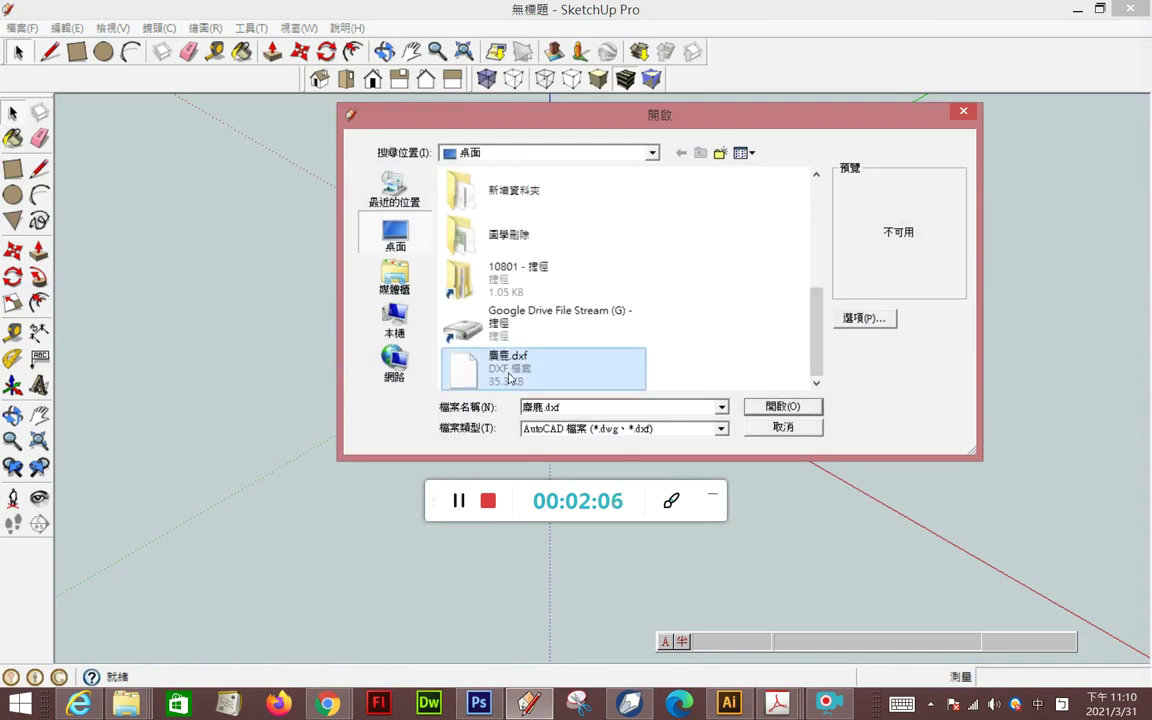
{"action": "double_click", "coordinate": [509, 378]}
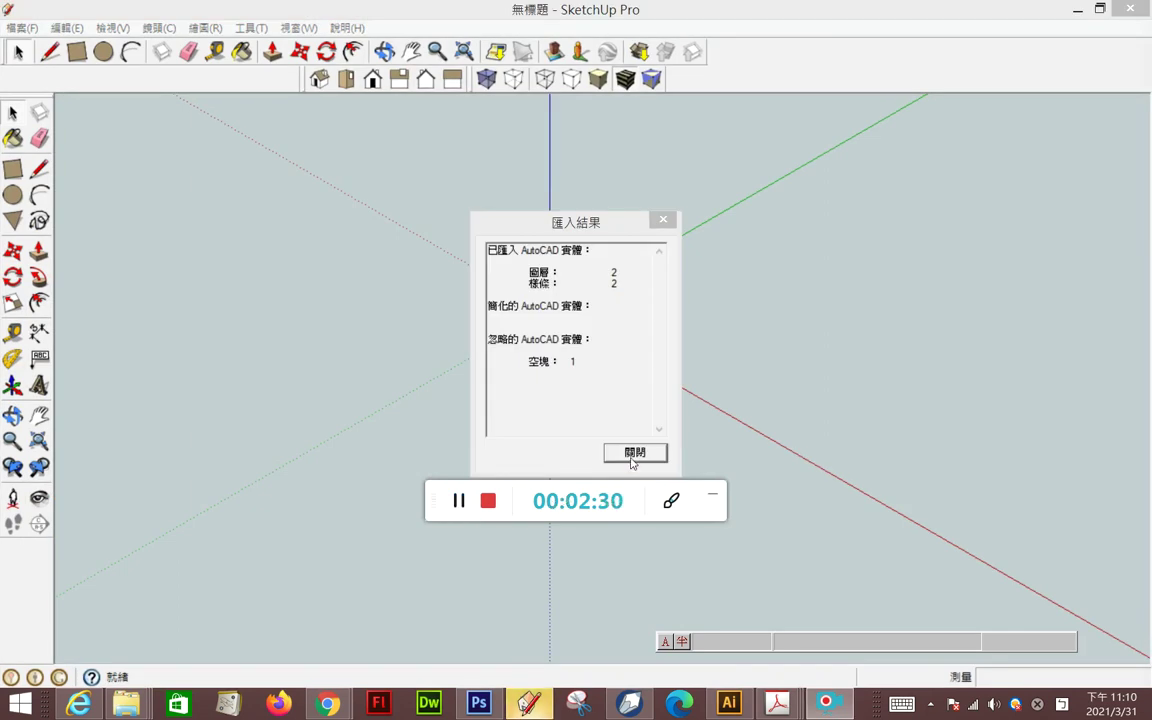
Close the Import Results summary and zoom in on the antler and deer outlines.
{"action": "left_click", "coordinate": [632, 459]}
{"action": "left_click", "coordinate": [632, 455]}
{"action": "scroll", "coordinate": [648, 412], "scroll_direction": "up", "scroll_amount": 1}
{"action": "scroll", "coordinate": [648, 410], "scroll_direction": "up", "scroll_amount": 2}
{"action": "scroll", "coordinate": [648, 409], "scroll_direction": "up", "scroll_amount": 1}
{"action": "scroll", "coordinate": [648, 410], "scroll_direction": "up", "scroll_amount": 1}
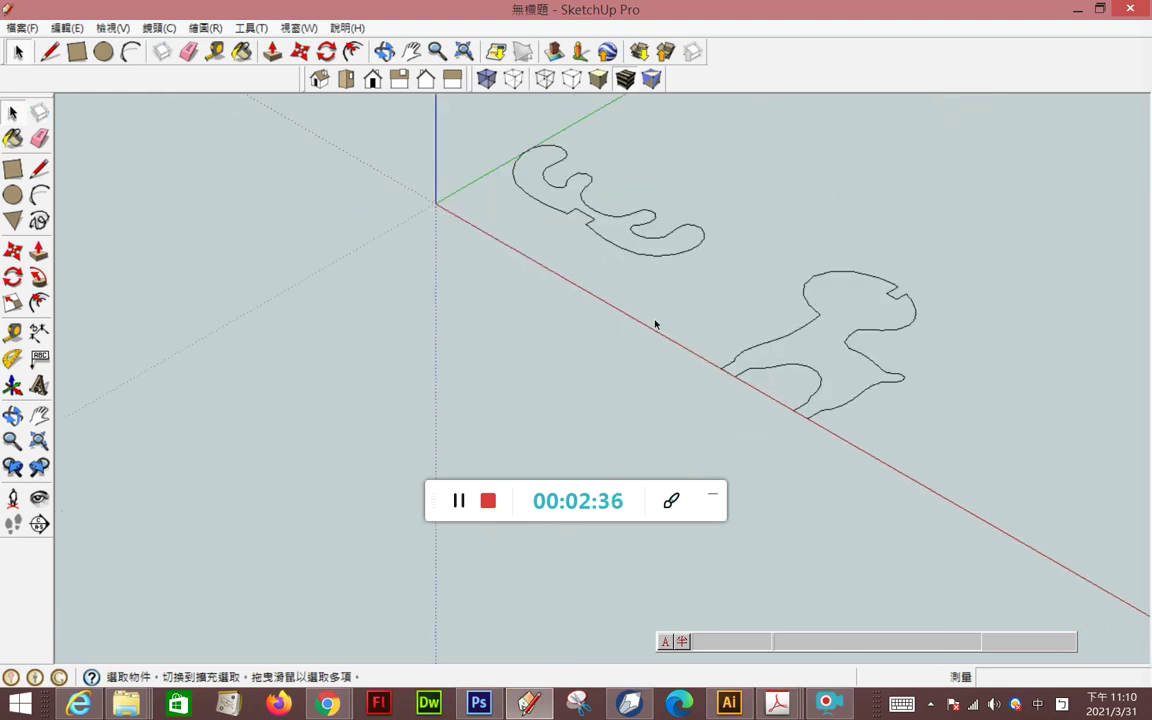
{"action": "scroll", "coordinate": [938, 304], "scroll_direction": "up", "scroll_amount": 1}
{"action": "left_click", "coordinate": [39, 169]}
{"action": "scroll", "coordinate": [500, 224], "scroll_direction": "up", "scroll_amount": 2}
Draw lines across the gaps so the antler and deer outlines become faces.
{"action": "scroll", "coordinate": [504, 222], "scroll_direction": "up", "scroll_amount": 1}
{"action": "left_click", "coordinate": [504, 213]}
{"action": "left_click", "coordinate": [541, 225]}
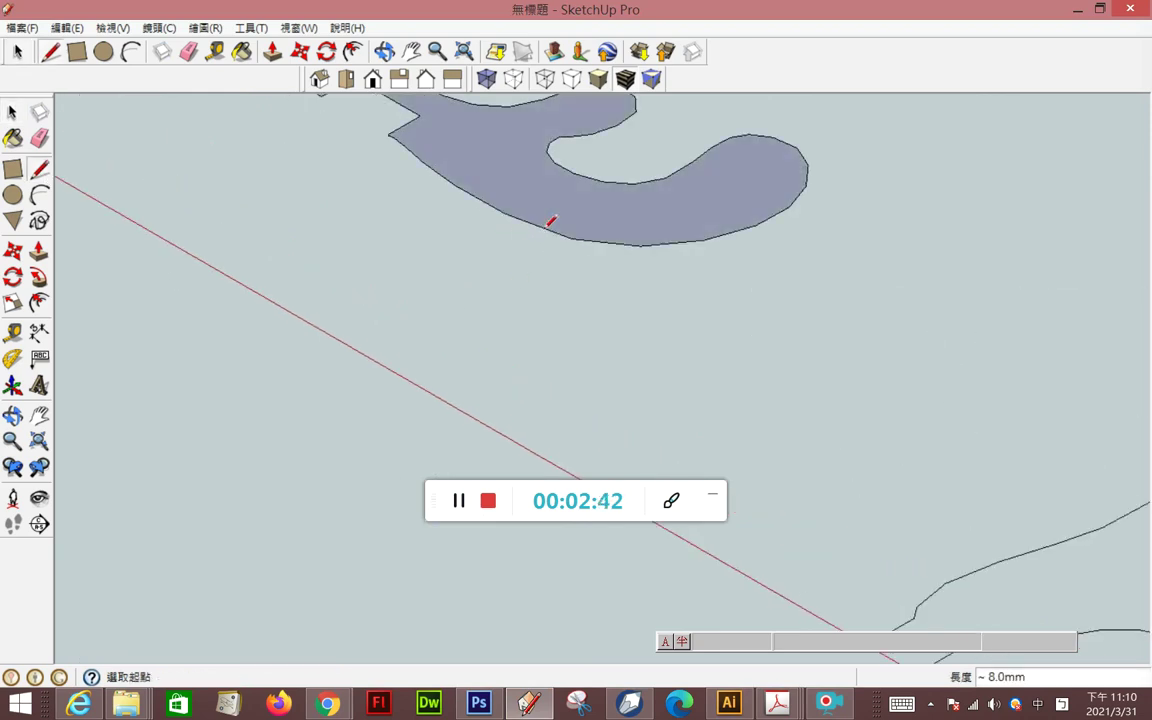
{"action": "scroll", "coordinate": [532, 250], "scroll_direction": "down", "scroll_amount": 1}
{"action": "scroll", "coordinate": [534, 250], "scroll_direction": "down", "scroll_amount": 2}
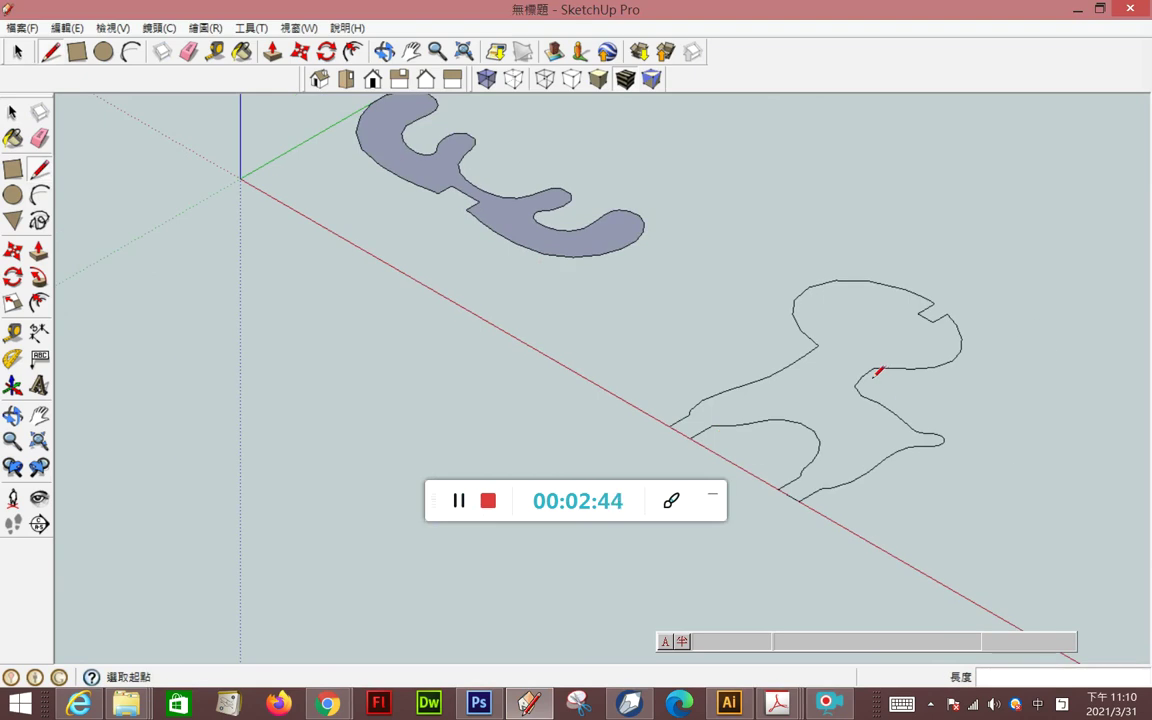
{"action": "left_click", "coordinate": [865, 377]}
{"action": "left_click", "coordinate": [860, 382]}
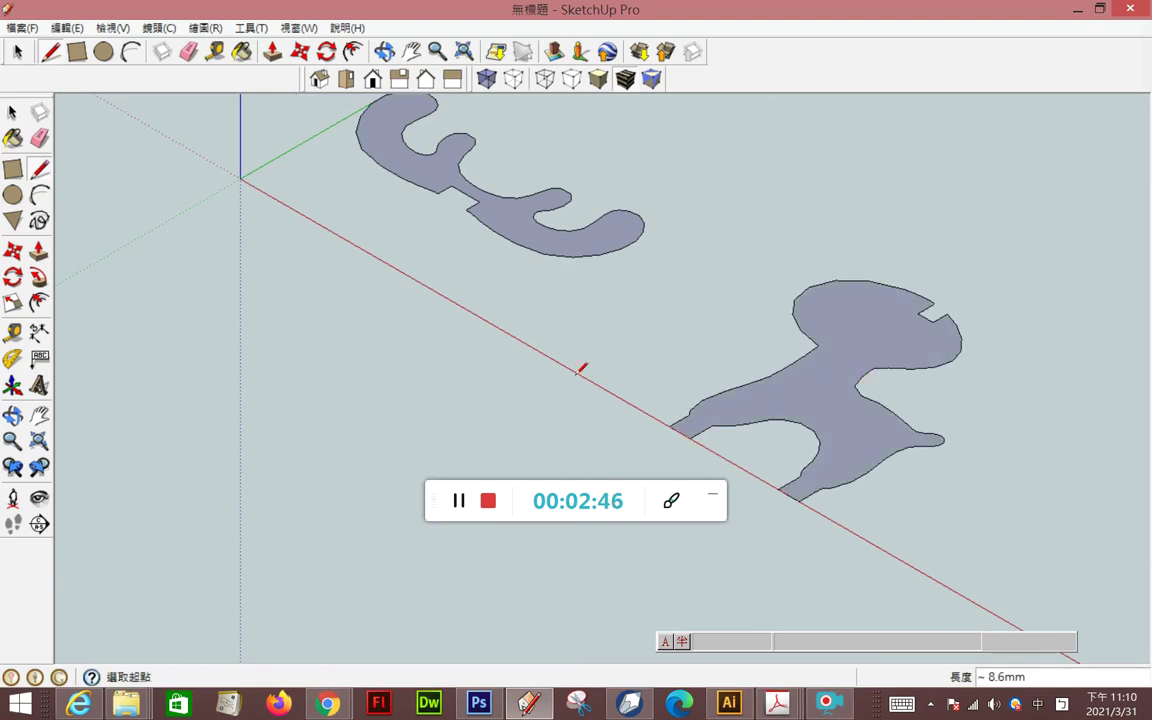
Push/Pull the deer body up 5 mm and the antler up 10 mm.
{"action": "left_click", "coordinate": [38, 252]}
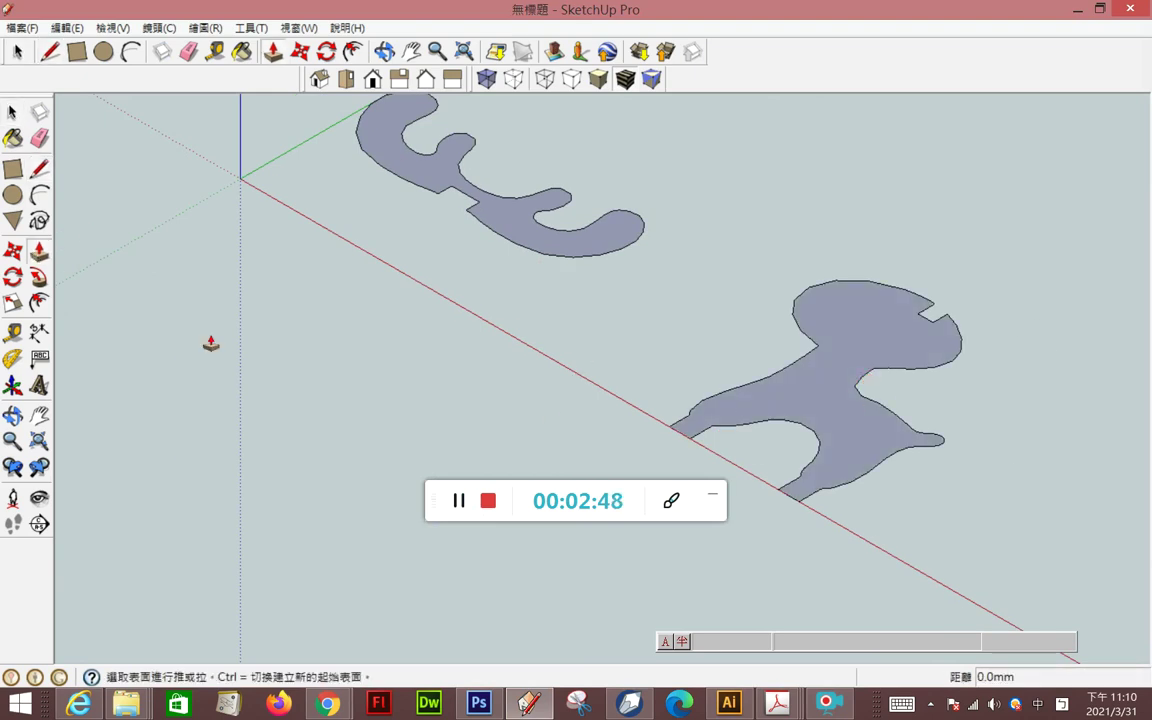
{"action": "left_click", "coordinate": [832, 400]}
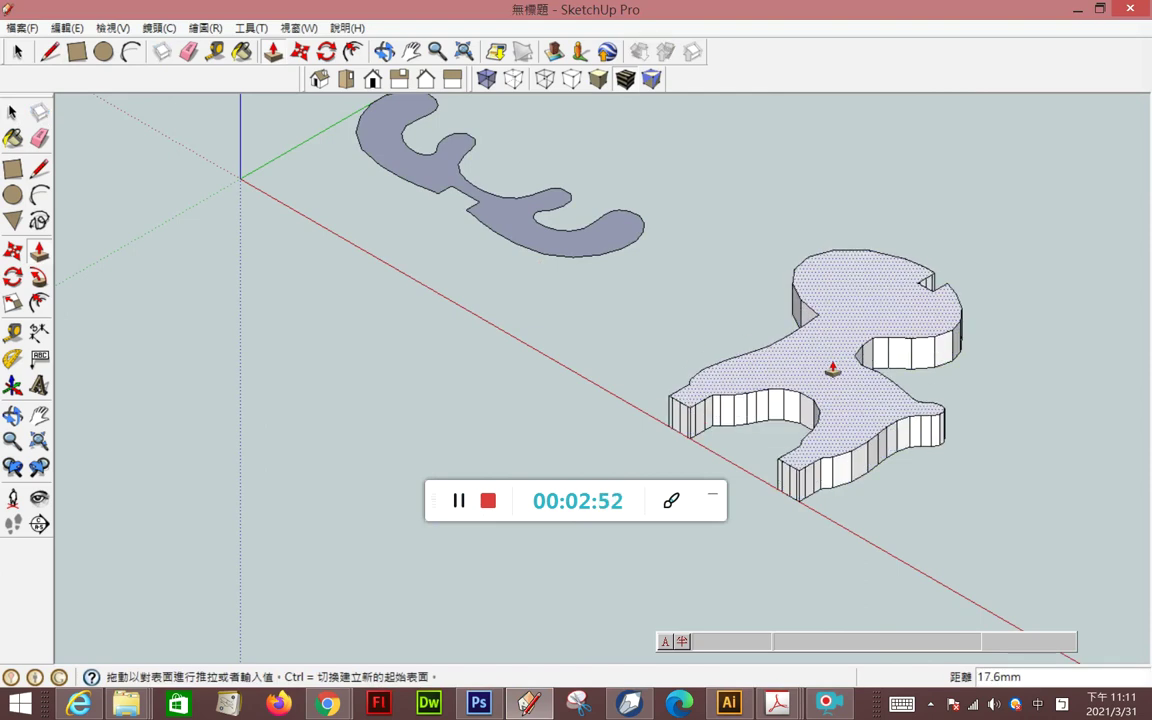
{"action": "type", "text": "5"}
{"action": "key", "text": "Return"}
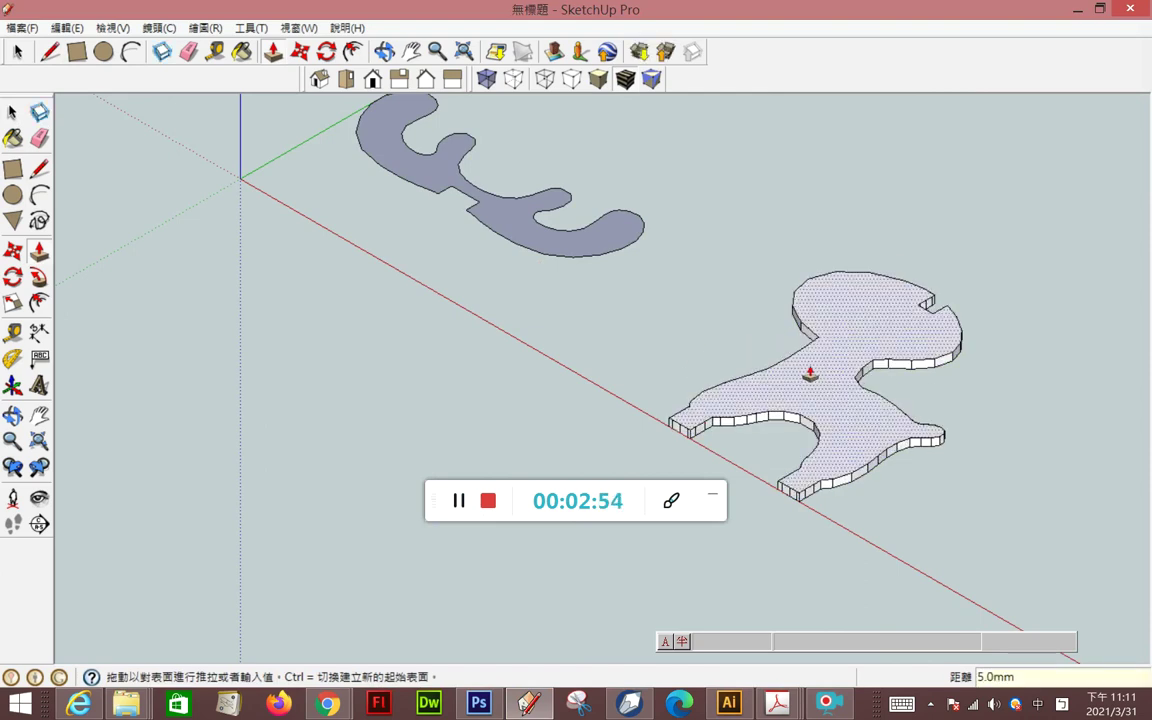
{"action": "left_click", "coordinate": [548, 245]}
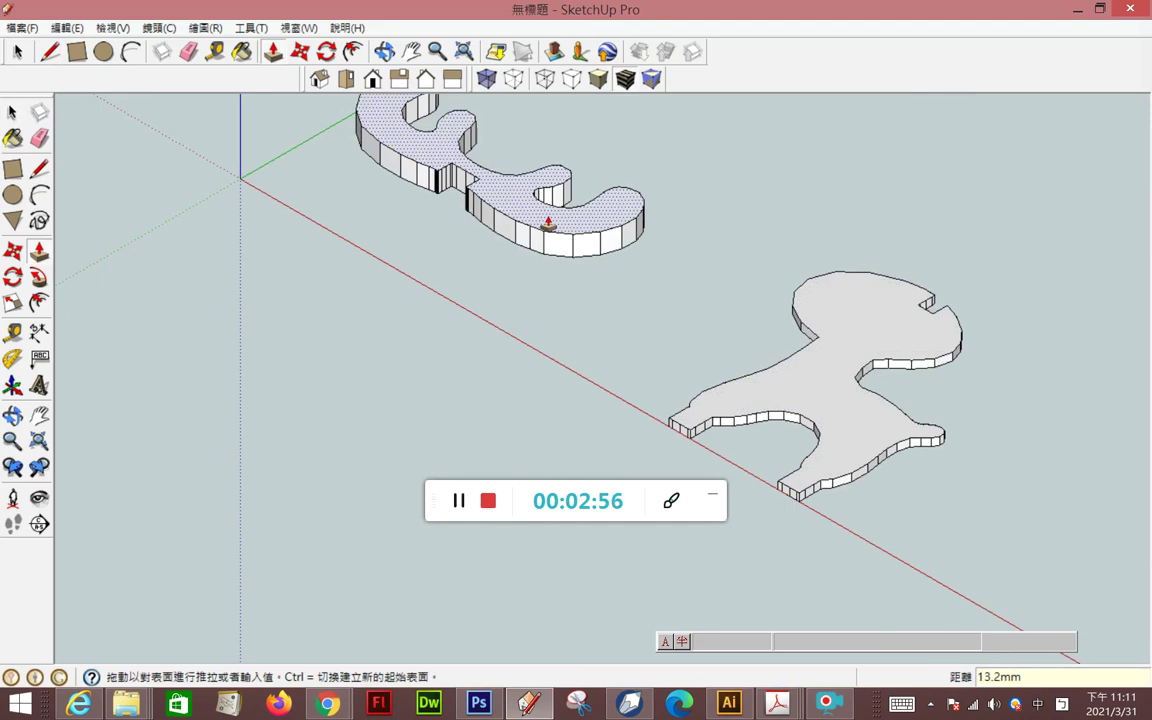
{"action": "type", "text": "10"}
{"action": "key", "text": "Return"}
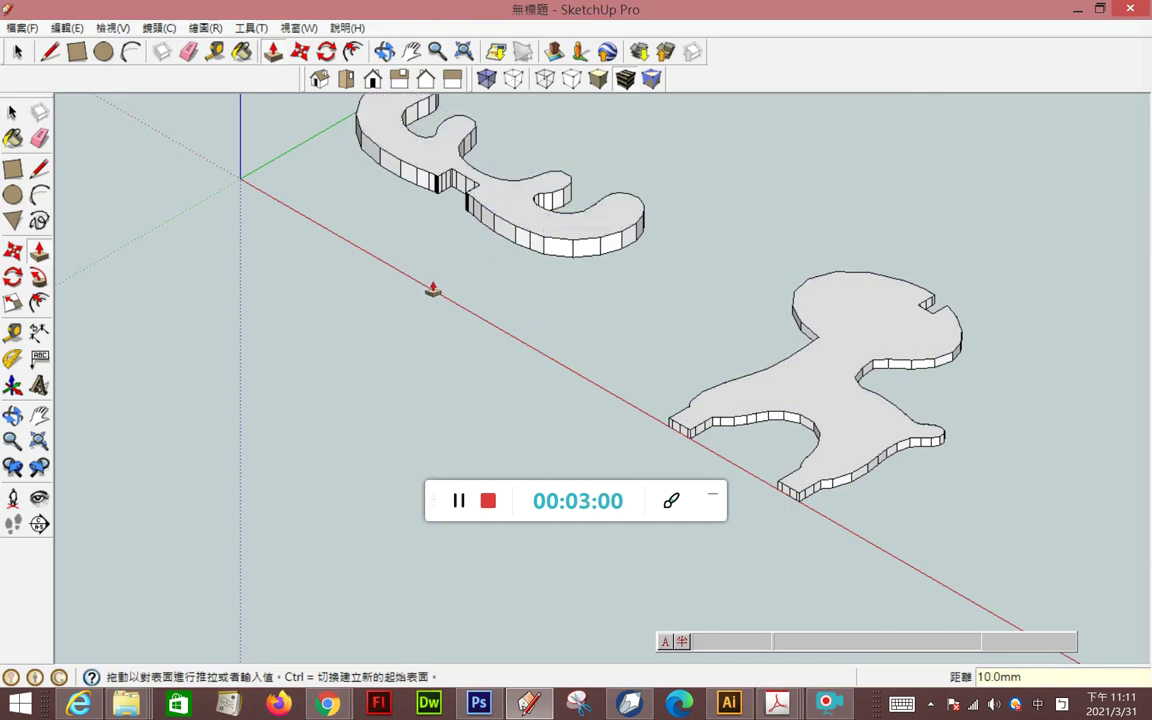
Pull the deer body up another 5 mm.
{"action": "left_click", "coordinate": [862, 356]}
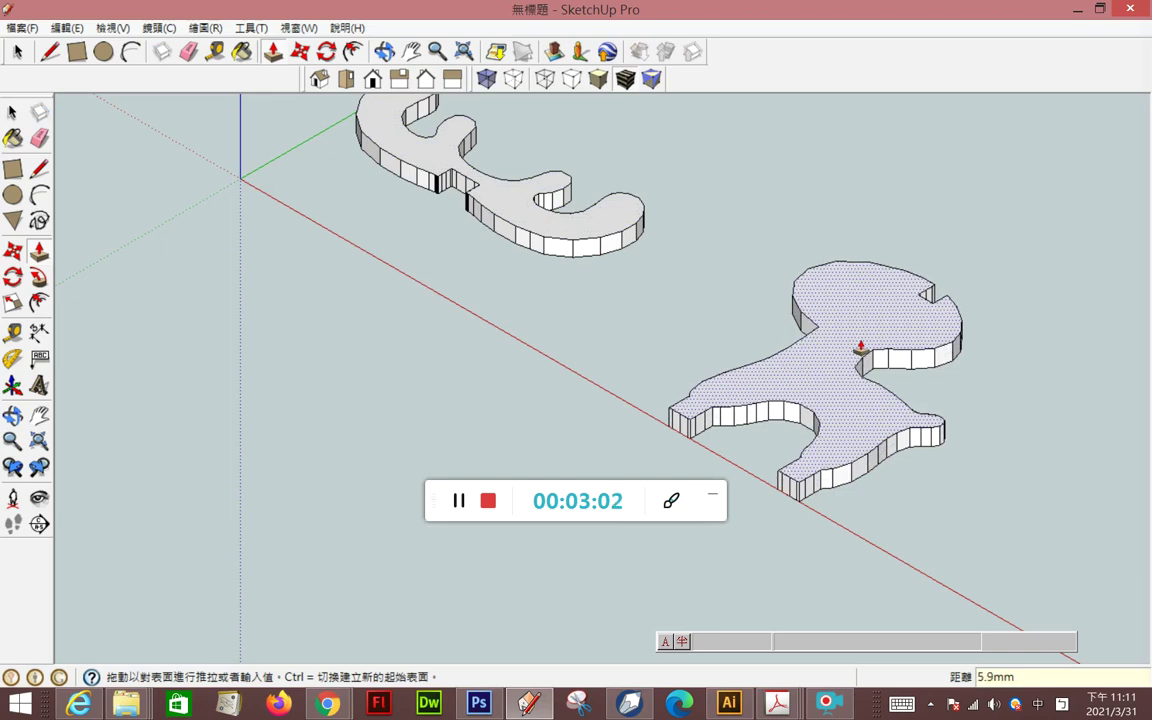
{"action": "type", "text": "5"}
{"action": "key", "text": "Return"}
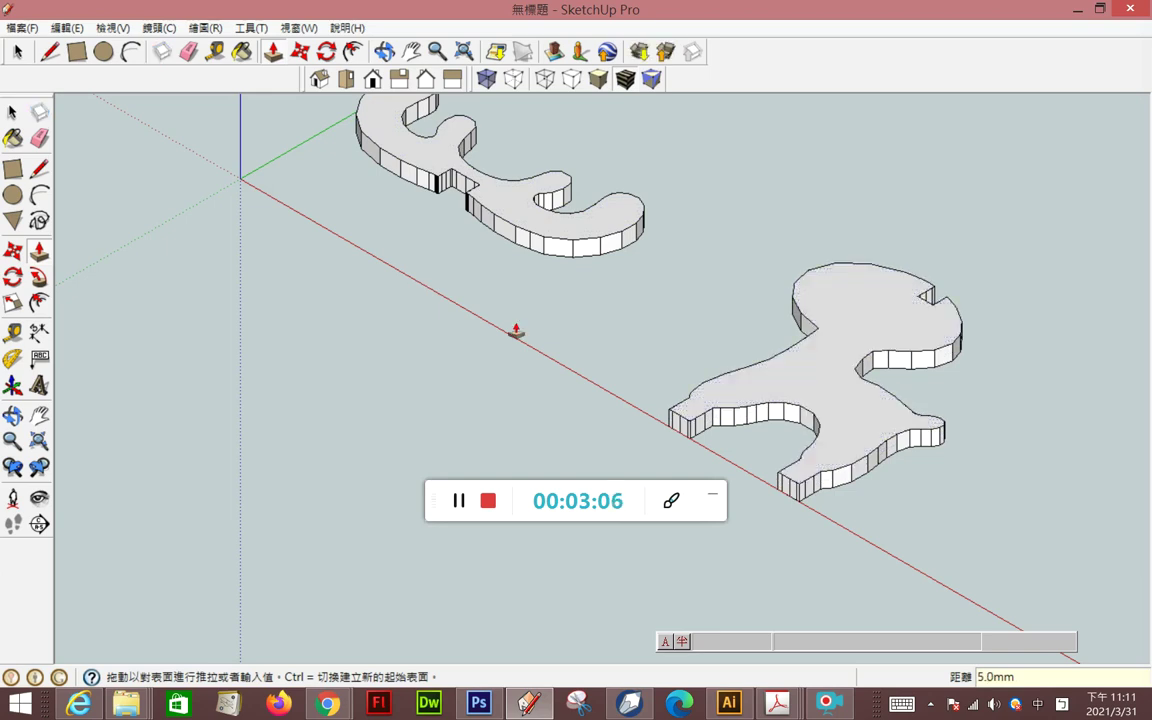
{"action": "scroll", "coordinate": [392, 290], "scroll_direction": "down", "scroll_amount": 2}
{"action": "scroll", "coordinate": [392, 290], "scroll_direction": "down", "scroll_amount": 1}
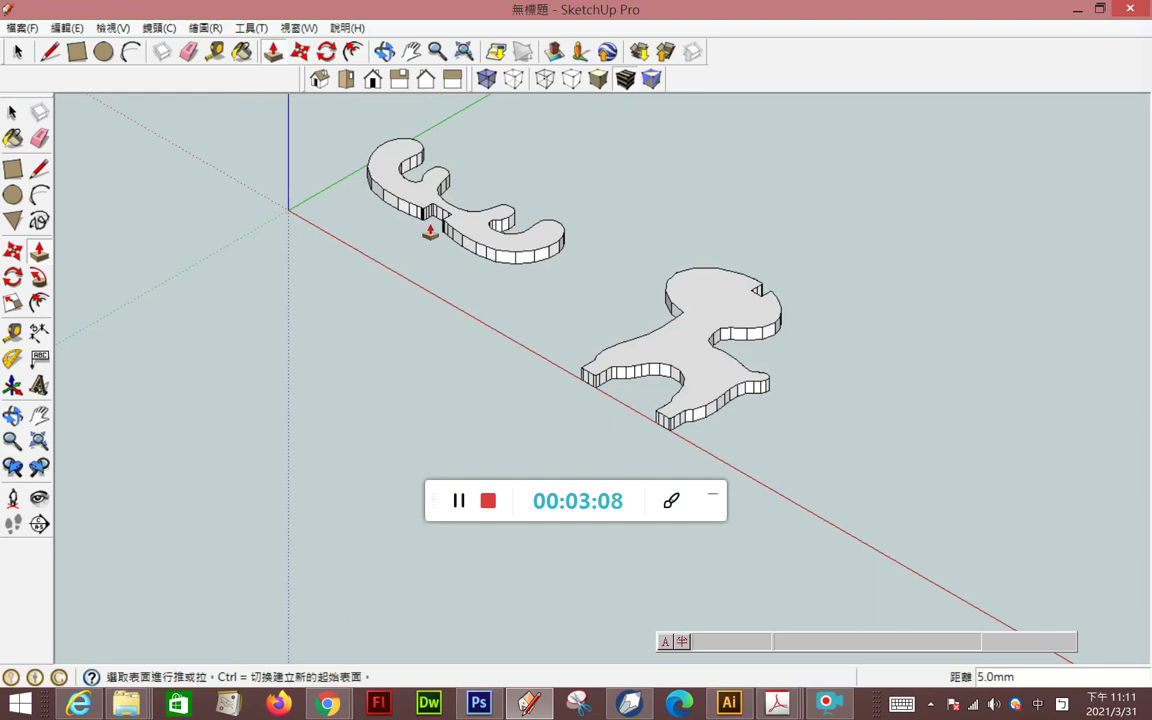
{"action": "left_click", "coordinate": [442, 236]}
{"action": "left_click", "coordinate": [19, 116]}
Make the antler solid into a component.
{"action": "triple_click", "coordinate": [409, 183]}
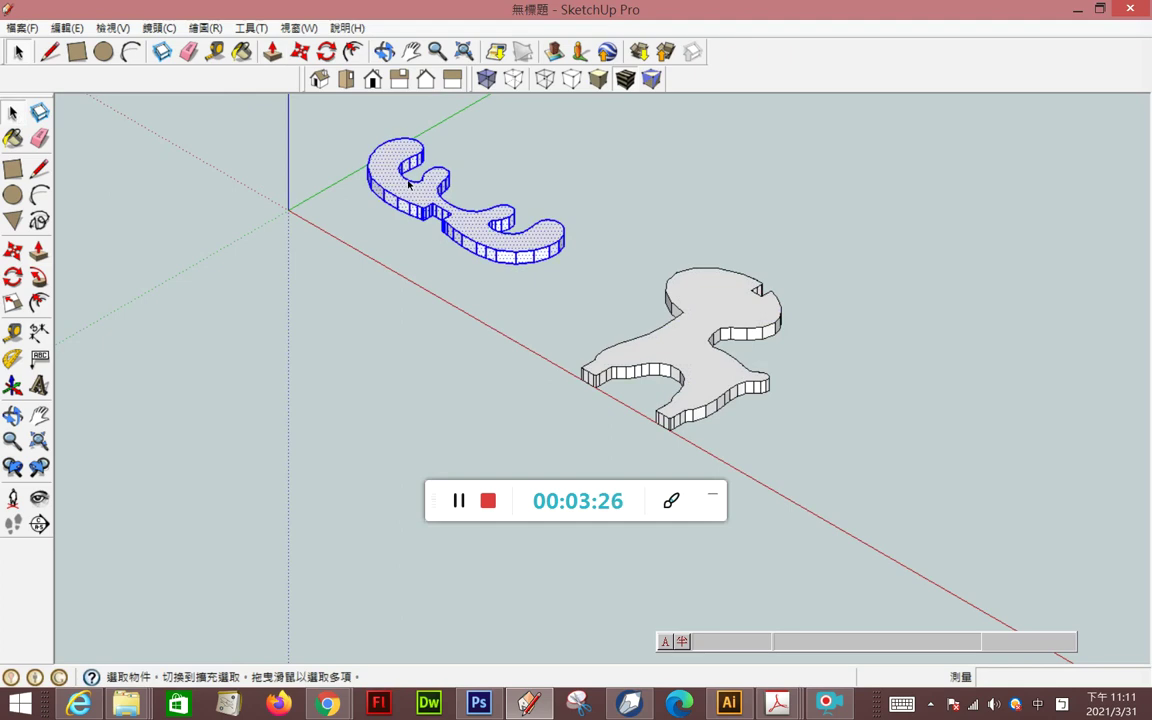
{"action": "right_click", "coordinate": [410, 184]}
{"action": "left_click", "coordinate": [455, 313]}
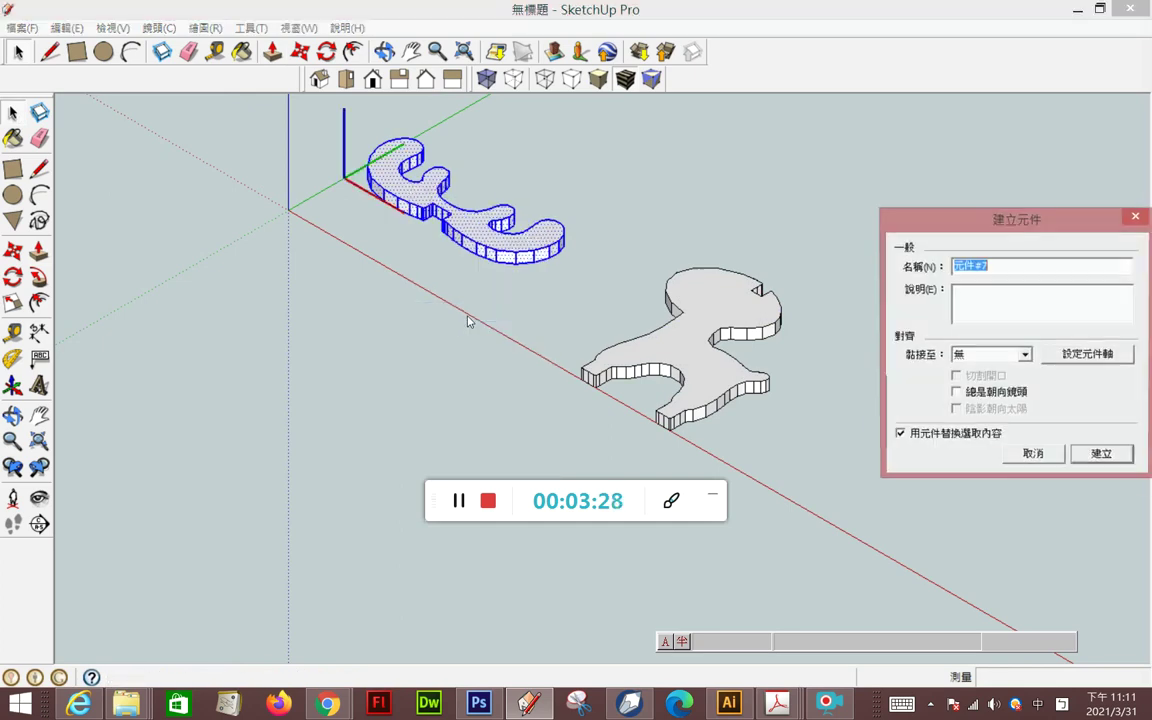
{"action": "left_click", "coordinate": [1099, 455]}
Make the deer body solid into its own component.
{"action": "triple_click", "coordinate": [703, 321]}
{"action": "right_click", "coordinate": [703, 321]}
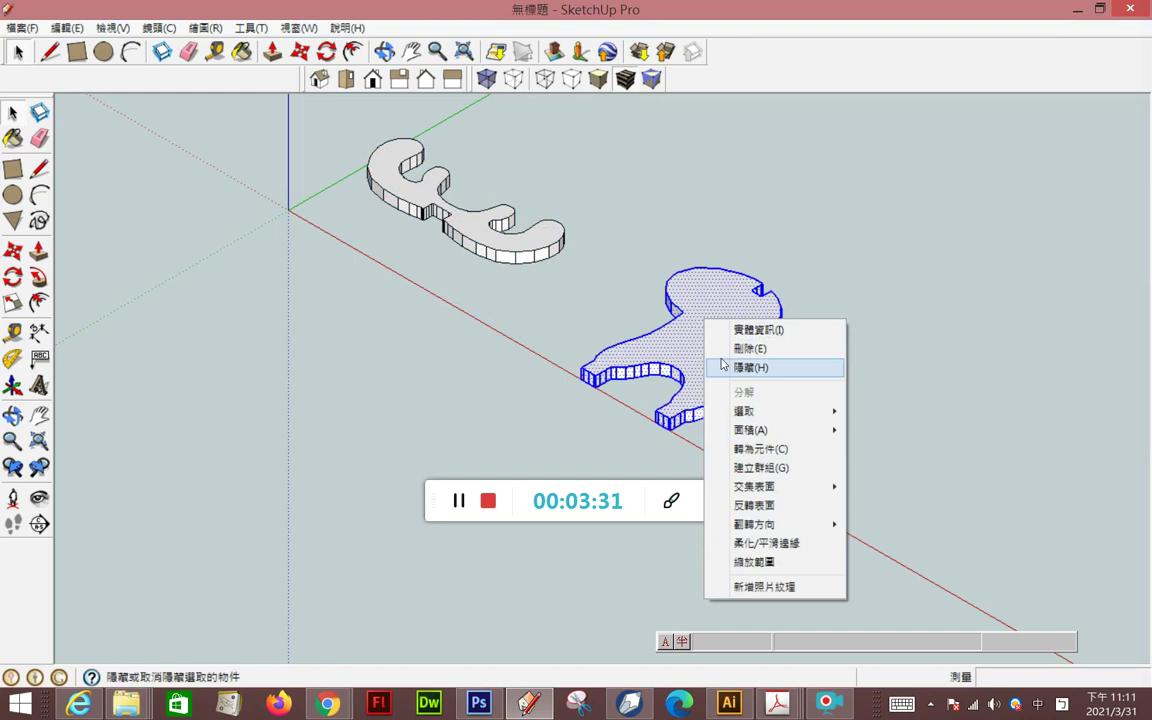
{"action": "left_click", "coordinate": [740, 445]}
{"action": "left_click", "coordinate": [1102, 456]}
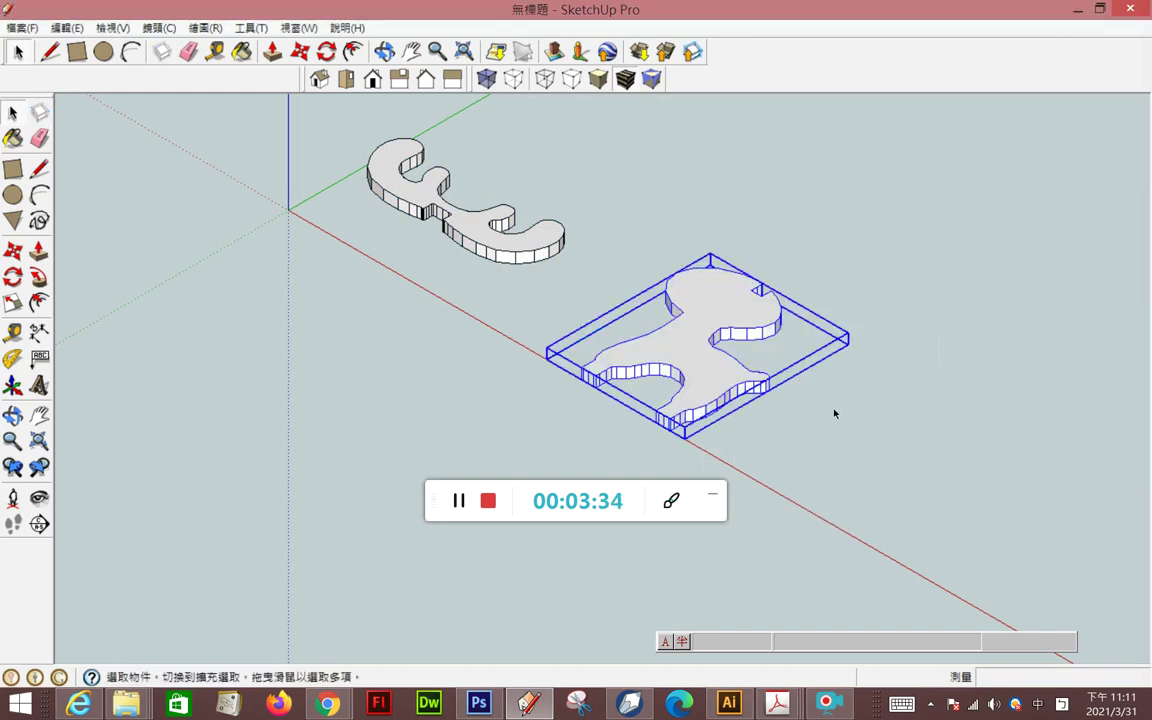
{"action": "left_click", "coordinate": [506, 369]}
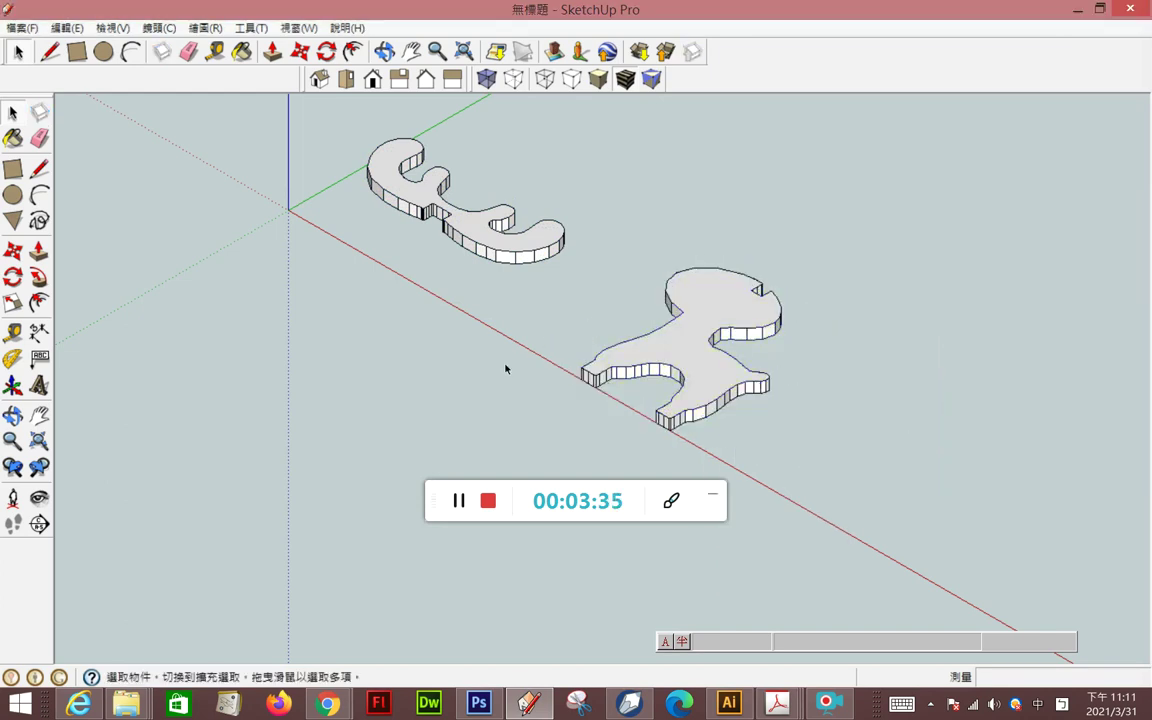
{"action": "left_click", "coordinate": [13, 170]}
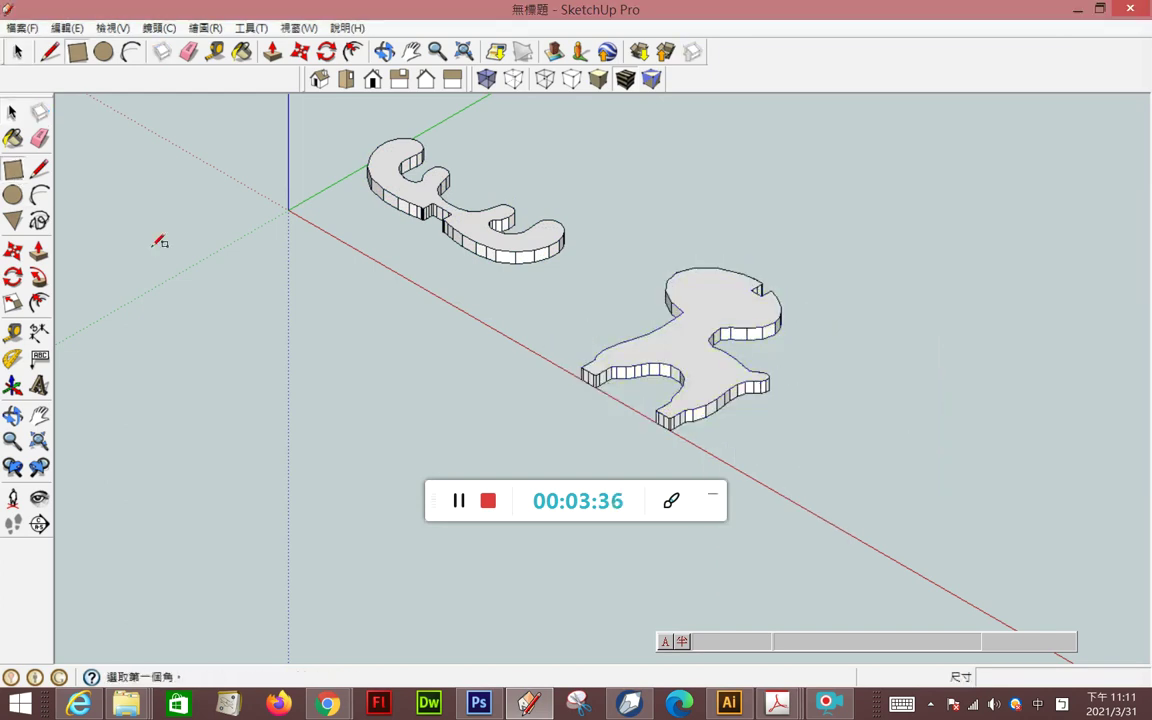
Draw a 75.8 mm square and raise it into a block about 90 mm tall.
{"action": "left_click", "coordinate": [335, 377]}
{"action": "left_click", "coordinate": [487, 377]}
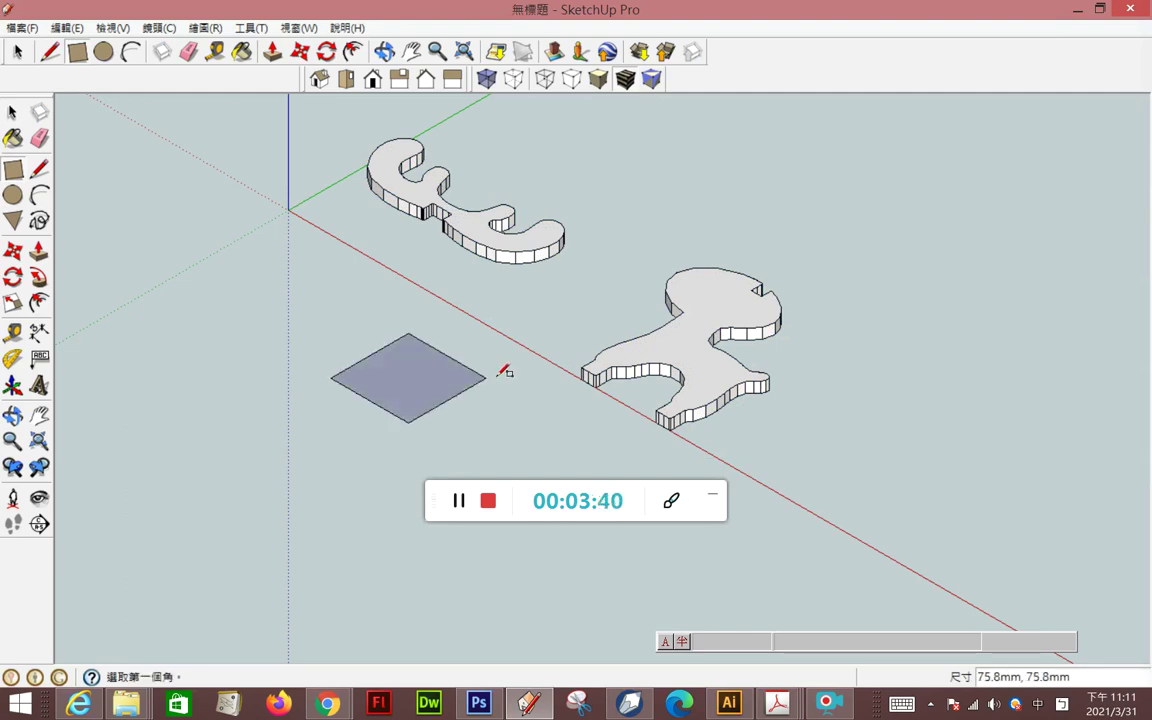
{"action": "key", "text": "p"}
{"action": "left_click", "coordinate": [411, 386]}
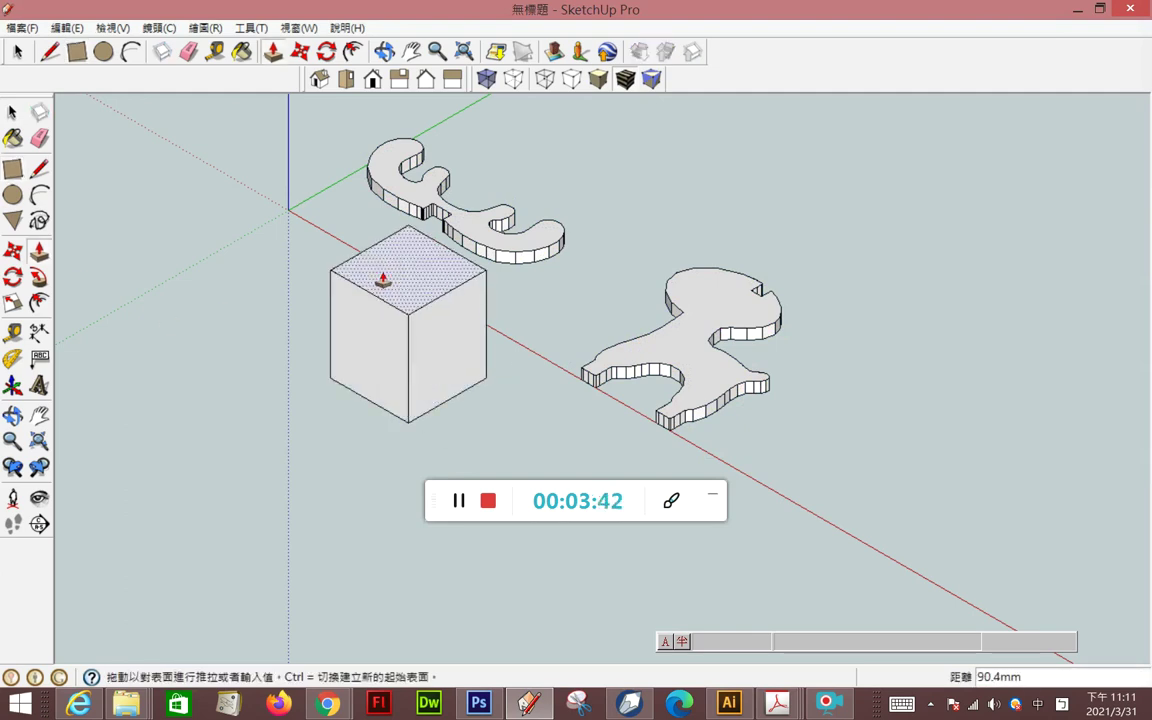
{"action": "left_click", "coordinate": [385, 300]}
Select the deer body component.
{"action": "left_click", "coordinate": [12, 113]}
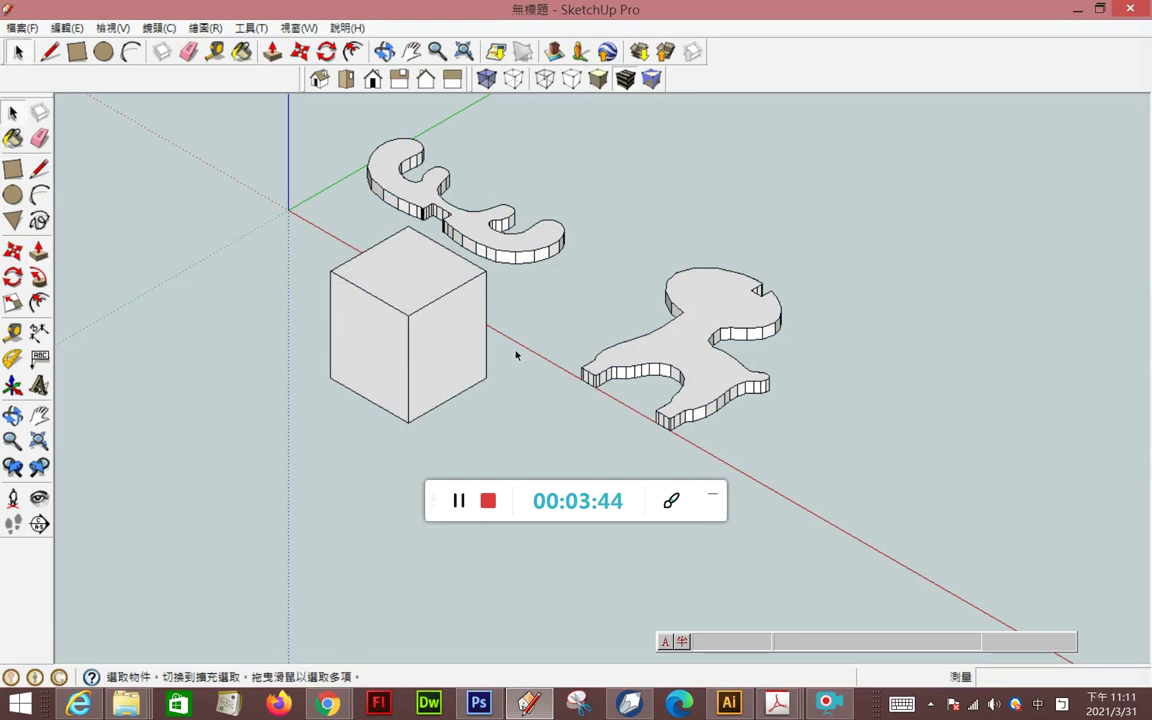
{"action": "double_click", "coordinate": [699, 372]}
{"action": "left_click", "coordinate": [852, 452]}
{"action": "left_click", "coordinate": [713, 387]}
{"action": "left_click", "coordinate": [12, 277]}
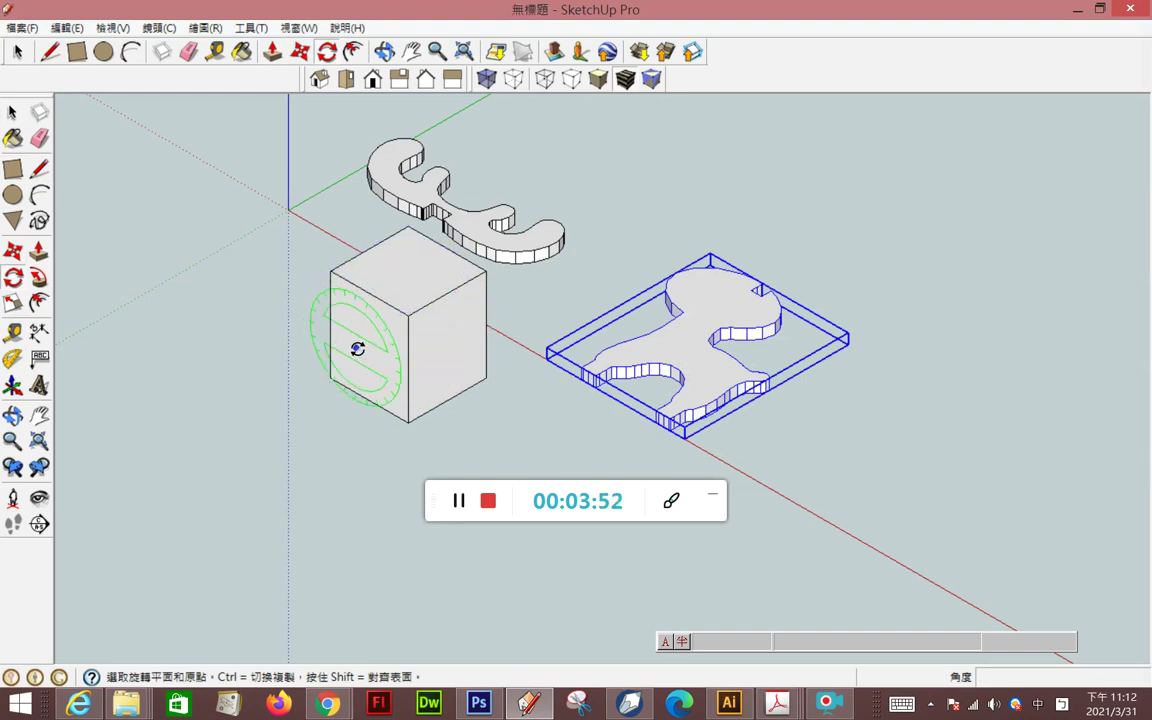
Rotate the deer body 90° so it stands upright.
{"action": "left_click", "coordinate": [443, 344]}
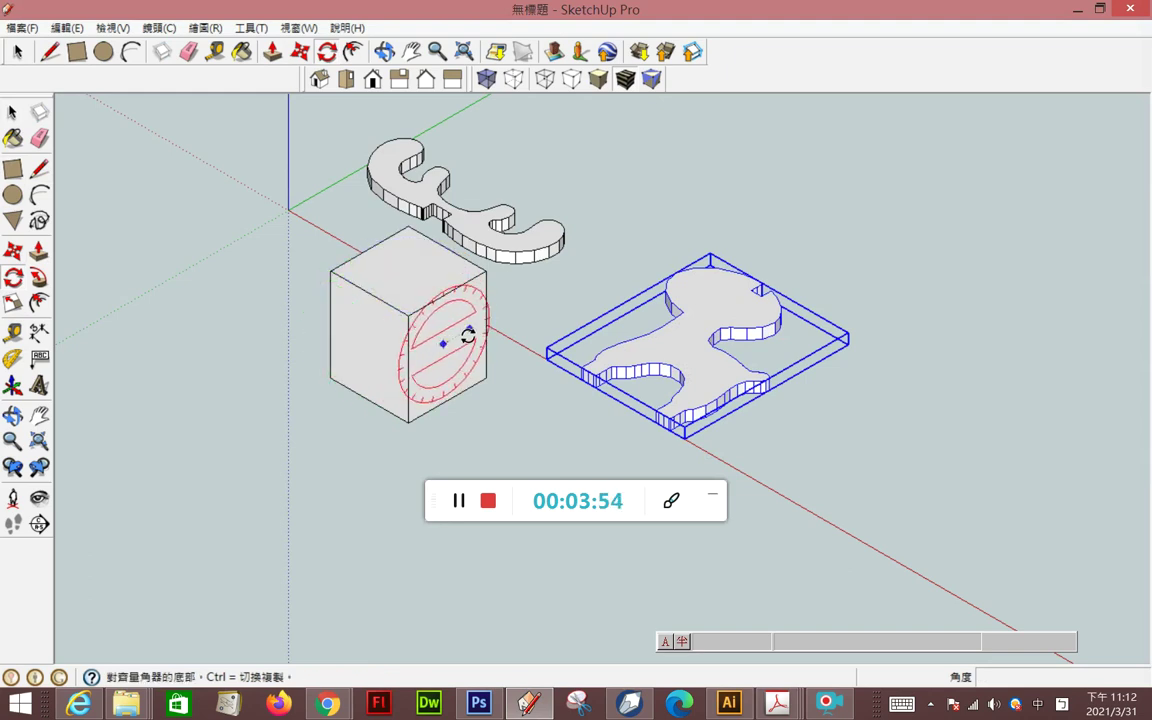
{"action": "left_click", "coordinate": [468, 333]}
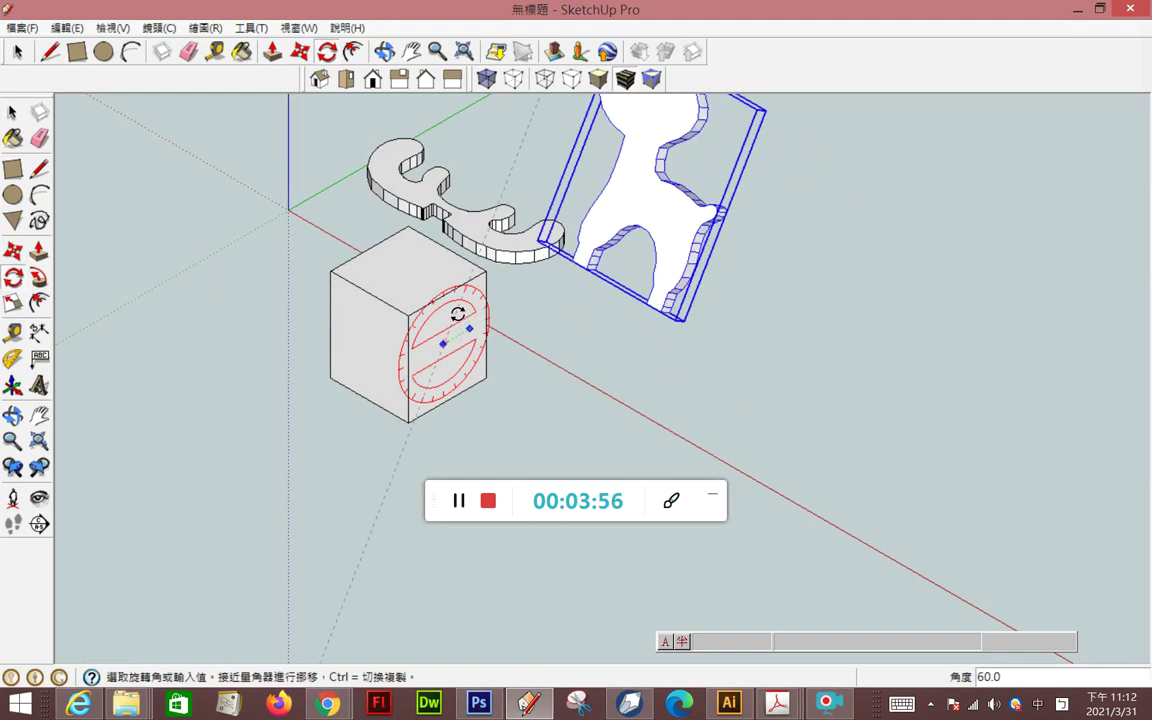
{"action": "left_click", "coordinate": [441, 305]}
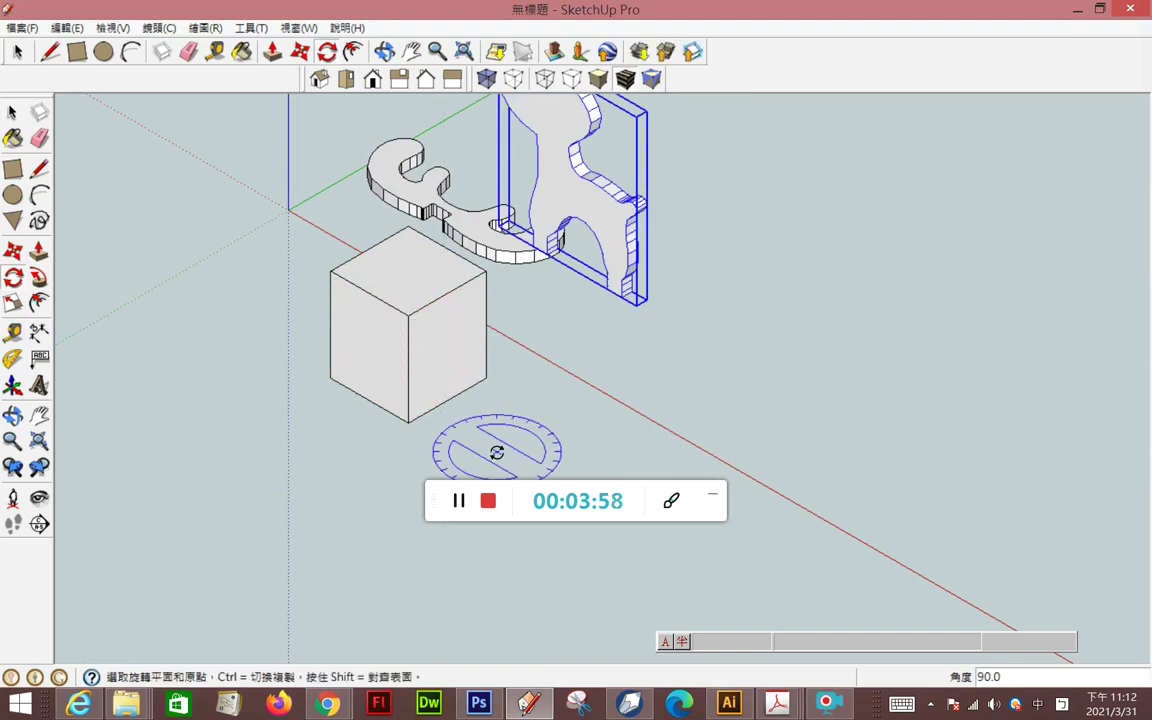
{"action": "scroll", "coordinate": [489, 450], "scroll_direction": "down", "scroll_amount": 2}
{"action": "left_click", "coordinate": [12, 113]}
Select the antler piece and rotate it 90° to stand upright.
{"action": "left_click", "coordinate": [409, 248]}
{"action": "left_click", "coordinate": [14, 275]}
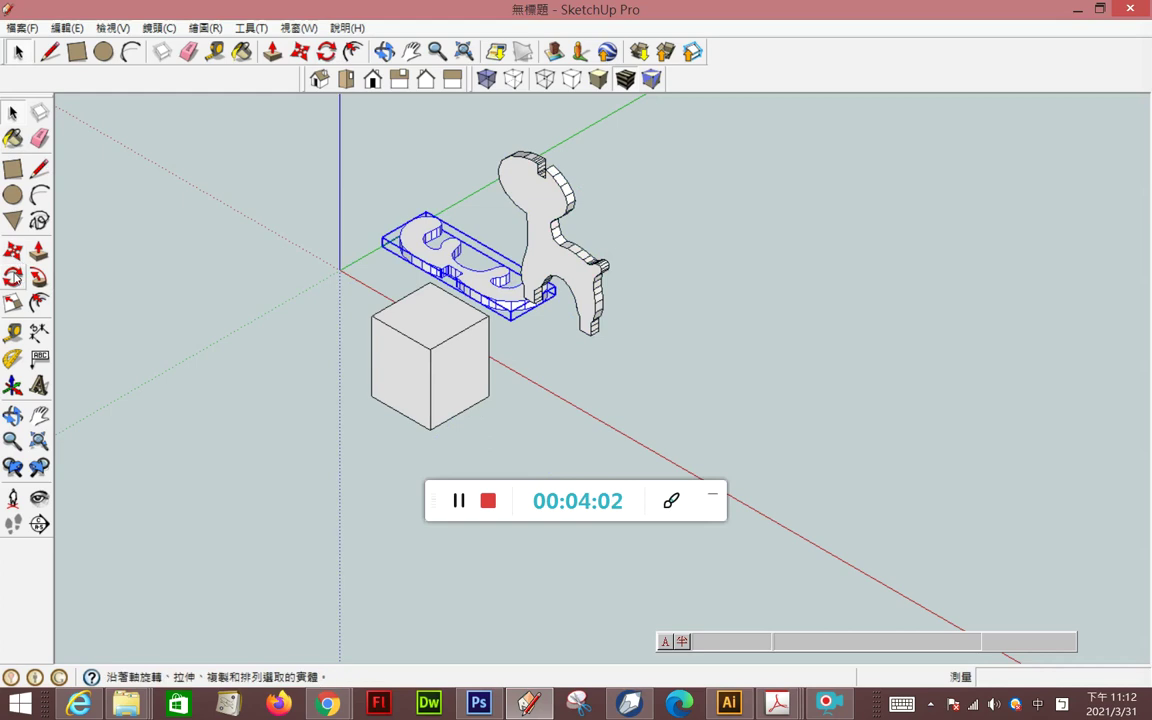
{"action": "left_click", "coordinate": [466, 361]}
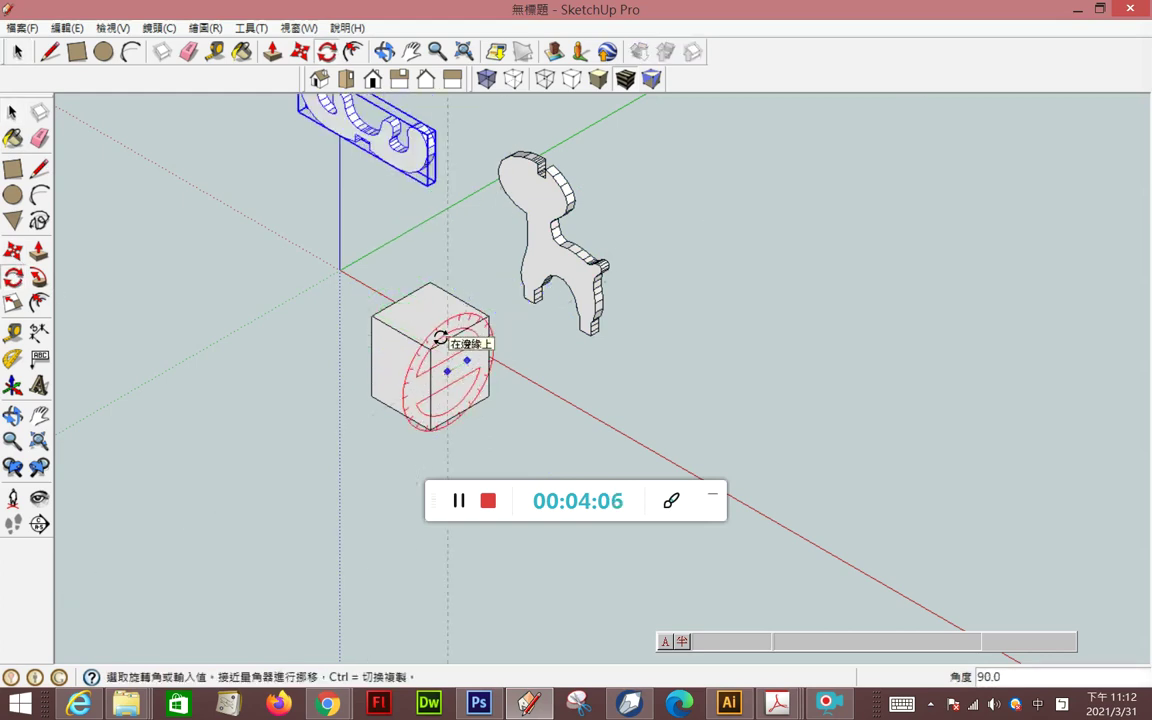
{"action": "left_click", "coordinate": [440, 338]}
Turn the upright antler piece another 90° around the vertical axis.
{"action": "left_click", "coordinate": [423, 316]}
{"action": "left_click", "coordinate": [443, 305]}
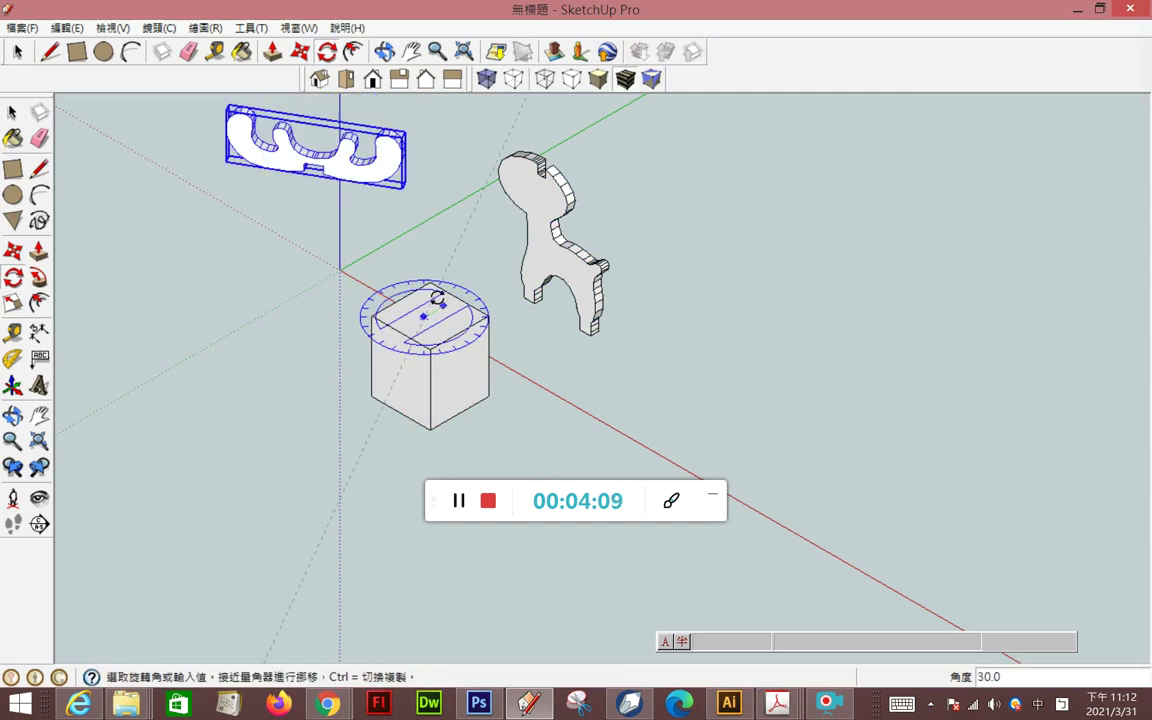
{"action": "left_click", "coordinate": [386, 290]}
{"action": "scroll", "coordinate": [495, 155], "scroll_direction": "up", "scroll_amount": 2}
{"action": "scroll", "coordinate": [500, 160], "scroll_direction": "up", "scroll_amount": 1}
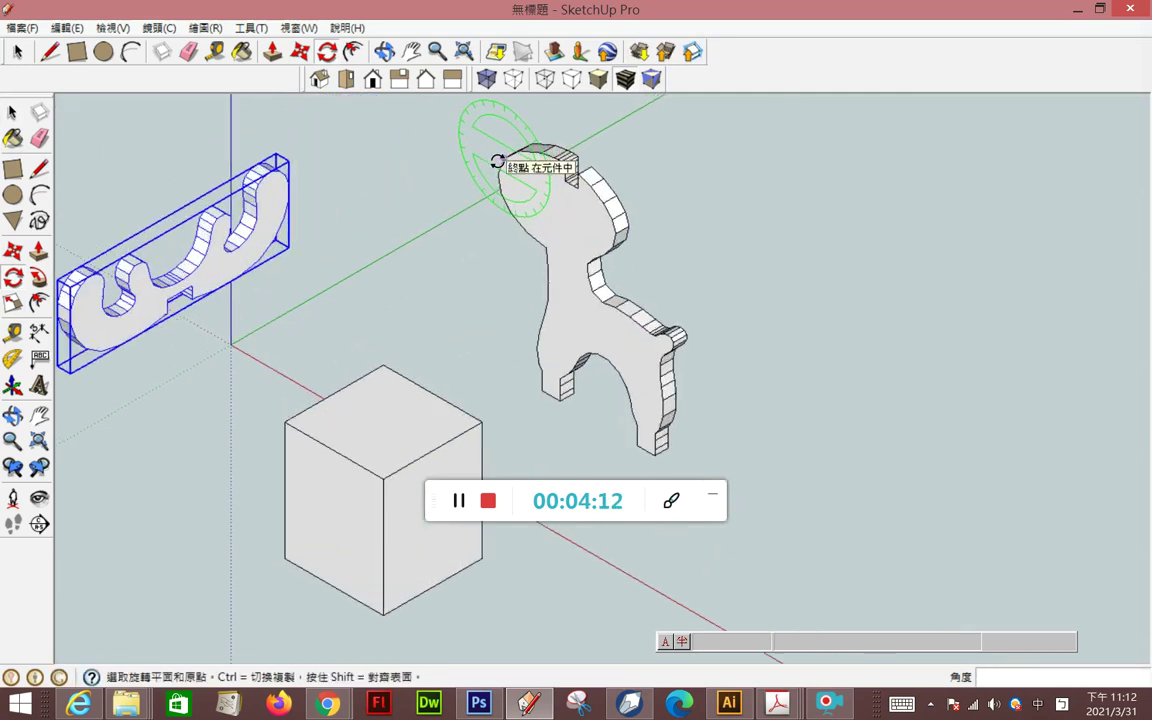
{"action": "scroll", "coordinate": [500, 160], "scroll_direction": "up", "scroll_amount": 2}
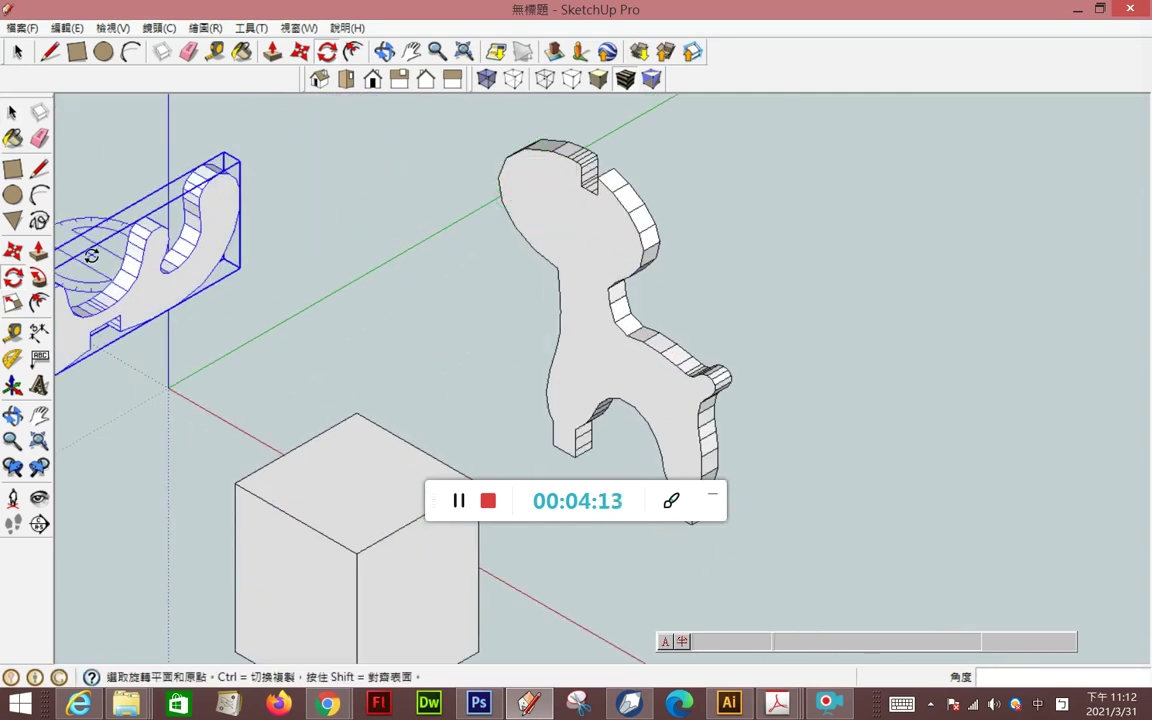
{"action": "left_click", "coordinate": [13, 251]}
Move the antler piece by its slot corner onto the deer's head slot.
{"action": "left_click", "coordinate": [121, 318]}
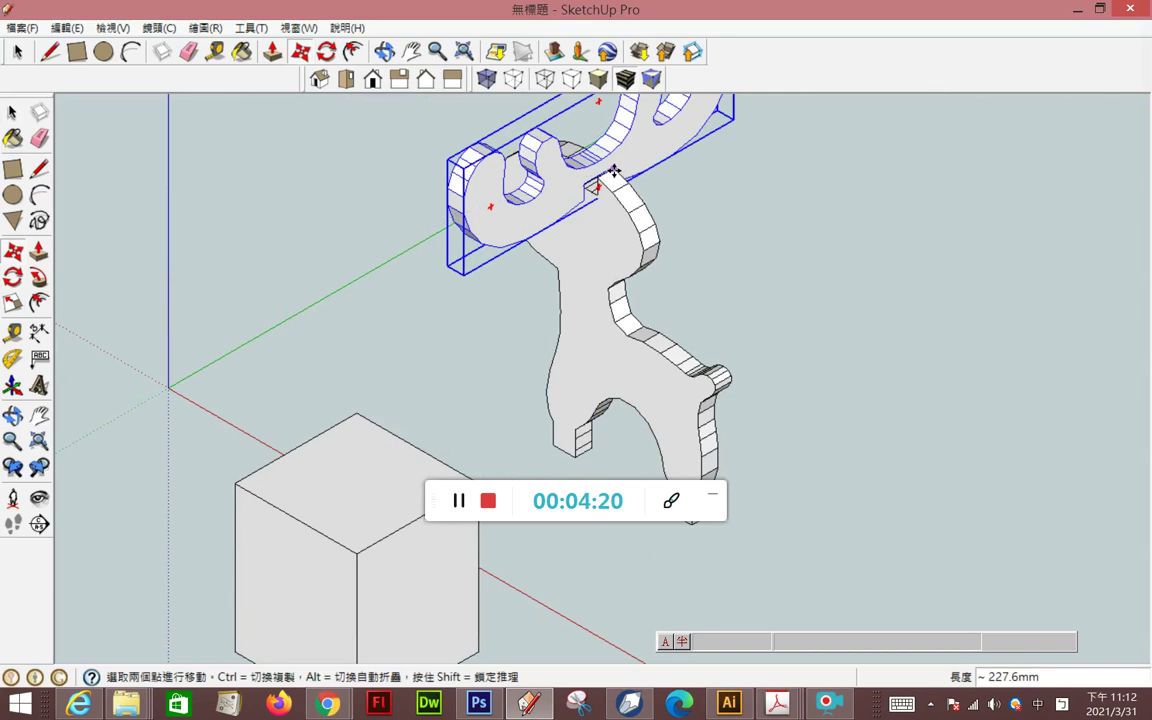
{"action": "scroll", "coordinate": [613, 172], "scroll_direction": "up", "scroll_amount": 2}
{"action": "scroll", "coordinate": [610, 170], "scroll_direction": "up", "scroll_amount": 2}
{"action": "scroll", "coordinate": [606, 166], "scroll_direction": "up", "scroll_amount": 2}
{"action": "scroll", "coordinate": [604, 168], "scroll_direction": "up", "scroll_amount": 2}
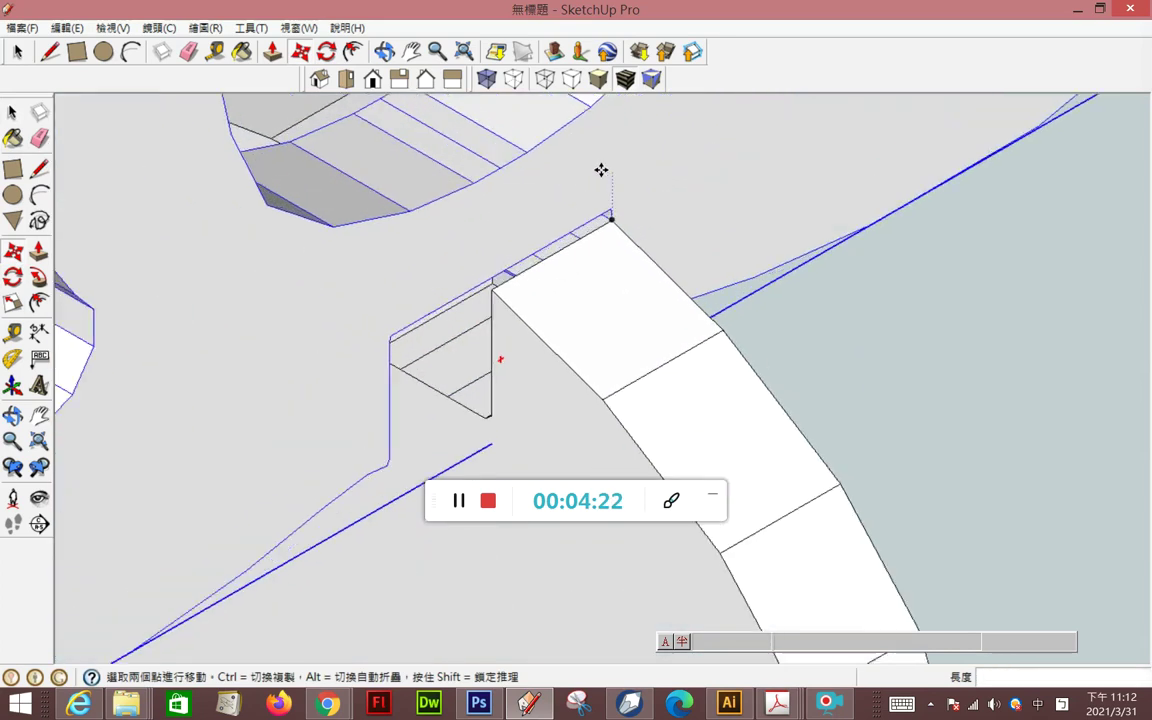
{"action": "left_click", "coordinate": [556, 251]}
Check the joint from the side and shift the antler further down into the slot.
{"action": "scroll", "coordinate": [438, 254], "scroll_direction": "down", "scroll_amount": 1}
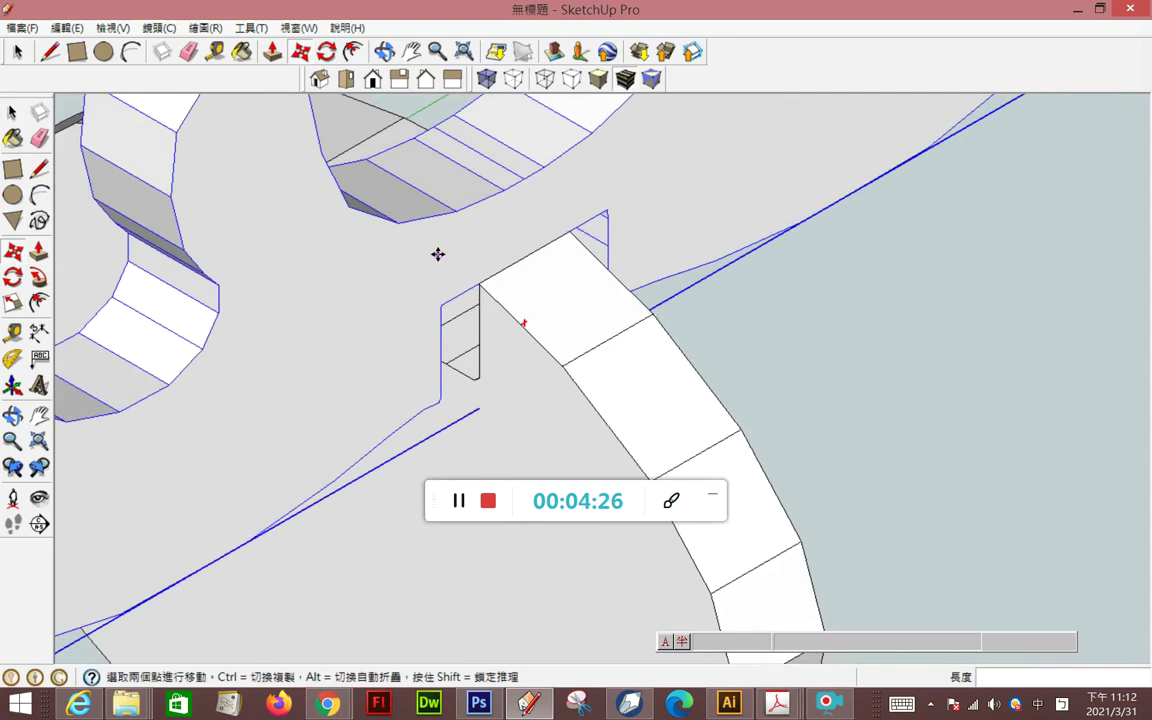
{"action": "scroll", "coordinate": [430, 278], "scroll_direction": "down", "scroll_amount": 1}
{"action": "mouse_move", "coordinate": [411, 283]}
{"action": "middle_mouse_down"}
{"action": "mouse_move", "coordinate": [478, 296]}
{"action": "mouse_move", "coordinate": [499, 283]}
{"action": "middle_mouse_up"}
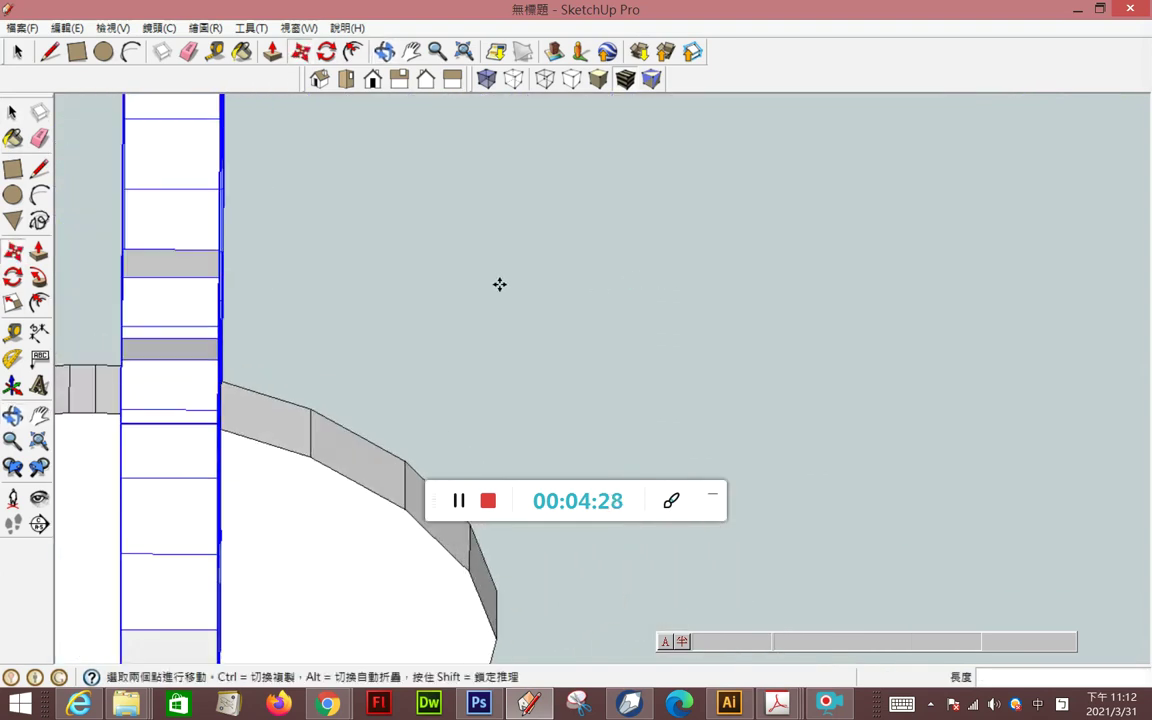
{"action": "scroll", "coordinate": [510, 270], "scroll_direction": "down", "scroll_amount": 1}
{"action": "mouse_move", "coordinate": [221, 368]}
{"action": "middle_mouse_down"}
{"action": "mouse_move", "coordinate": [512, 316]}
{"action": "mouse_move", "coordinate": [573, 300]}
{"action": "mouse_move", "coordinate": [591, 278]}
{"action": "mouse_move", "coordinate": [406, 265]}
{"action": "mouse_move", "coordinate": [185, 314]}
{"action": "mouse_move", "coordinate": [90, 352]}
{"action": "mouse_move", "coordinate": [589, 301]}
{"action": "mouse_move", "coordinate": [501, 373]}
{"action": "middle_mouse_up"}
{"action": "scroll", "coordinate": [393, 311], "scroll_direction": "down", "scroll_amount": 1}
{"action": "scroll", "coordinate": [373, 288], "scroll_direction": "down", "scroll_amount": 3}
{"action": "scroll", "coordinate": [380, 330], "scroll_direction": "down", "scroll_amount": 1}
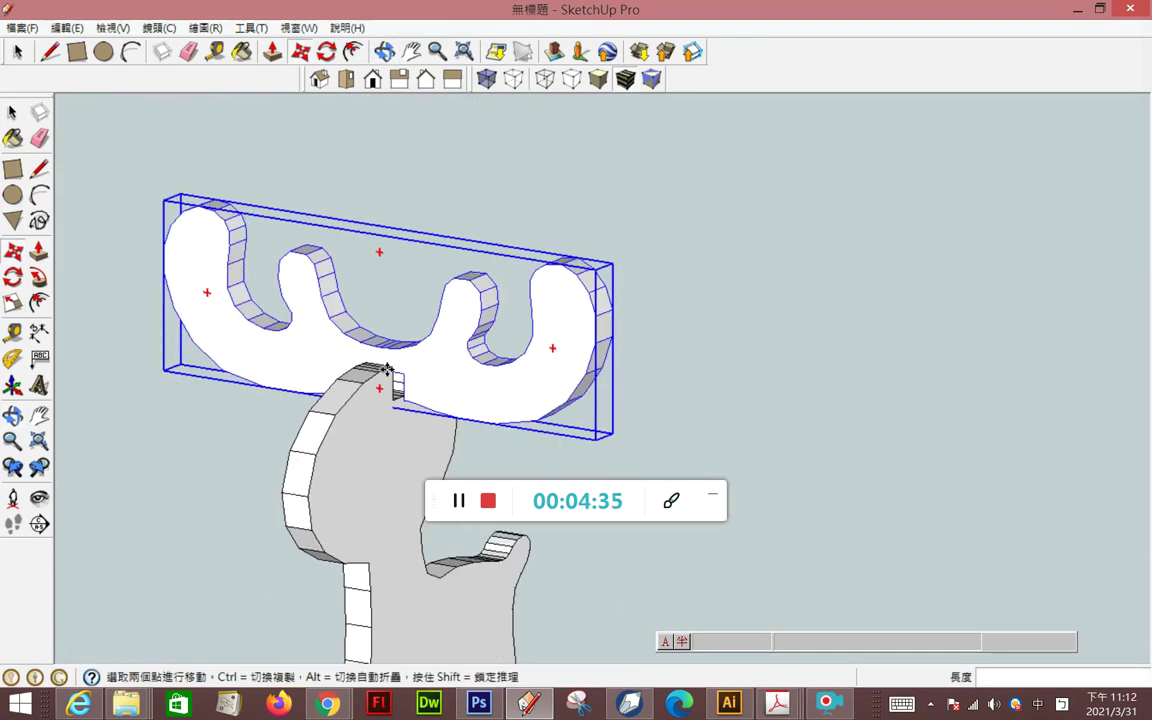
{"action": "scroll", "coordinate": [399, 377], "scroll_direction": "up", "scroll_amount": 2}
{"action": "scroll", "coordinate": [400, 378], "scroll_direction": "up", "scroll_amount": 1}
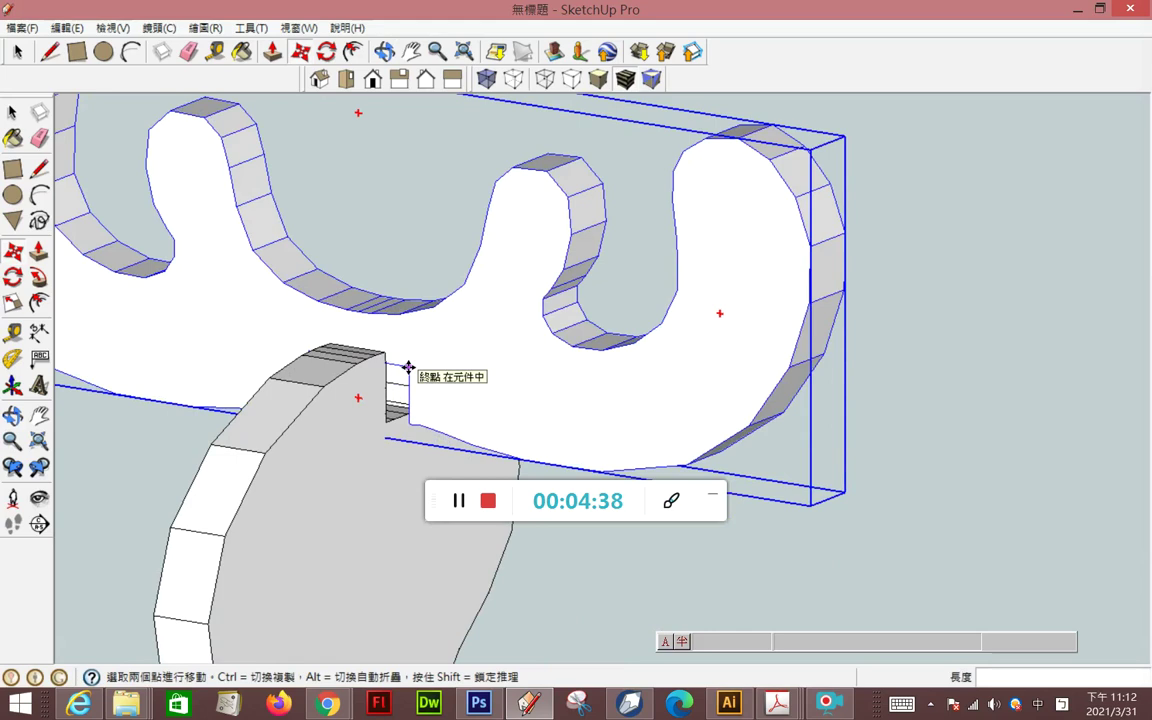
{"action": "left_click", "coordinate": [408, 368]}
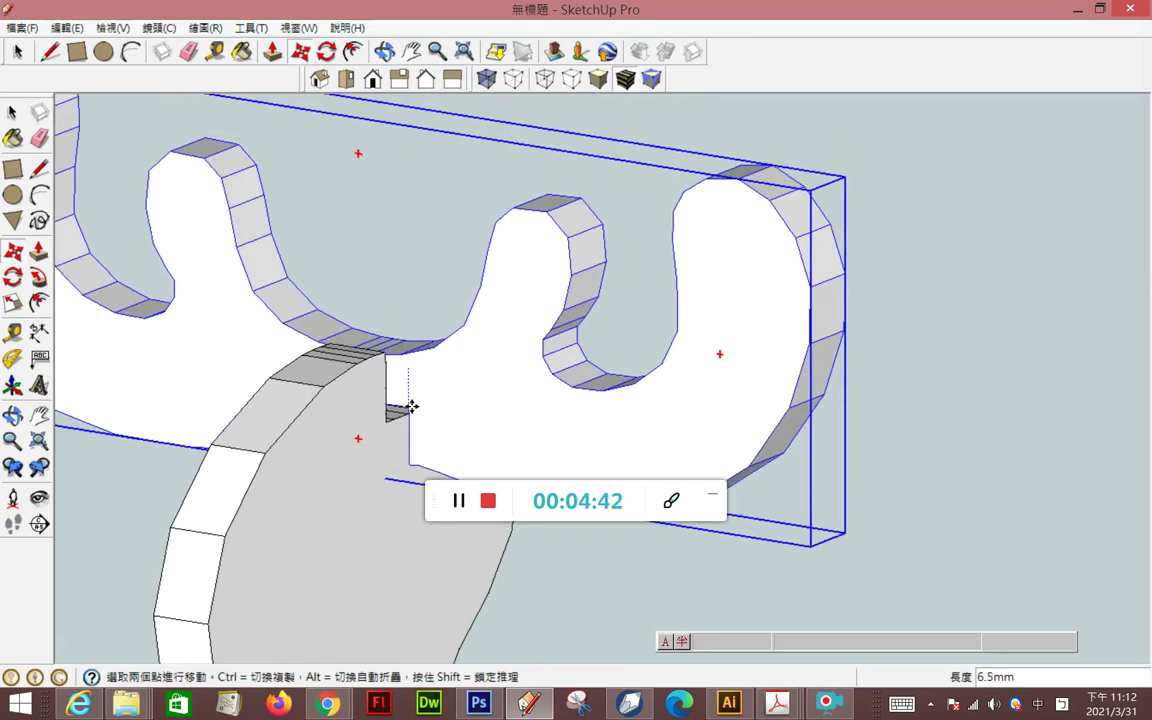
Open the antler group for editing and select its front face.
{"action": "mouse_move", "coordinate": [419, 406]}
{"action": "middle_mouse_down"}
{"action": "mouse_move", "coordinate": [27, 372]}
{"action": "mouse_move", "coordinate": [401, 424]}
{"action": "middle_mouse_up"}
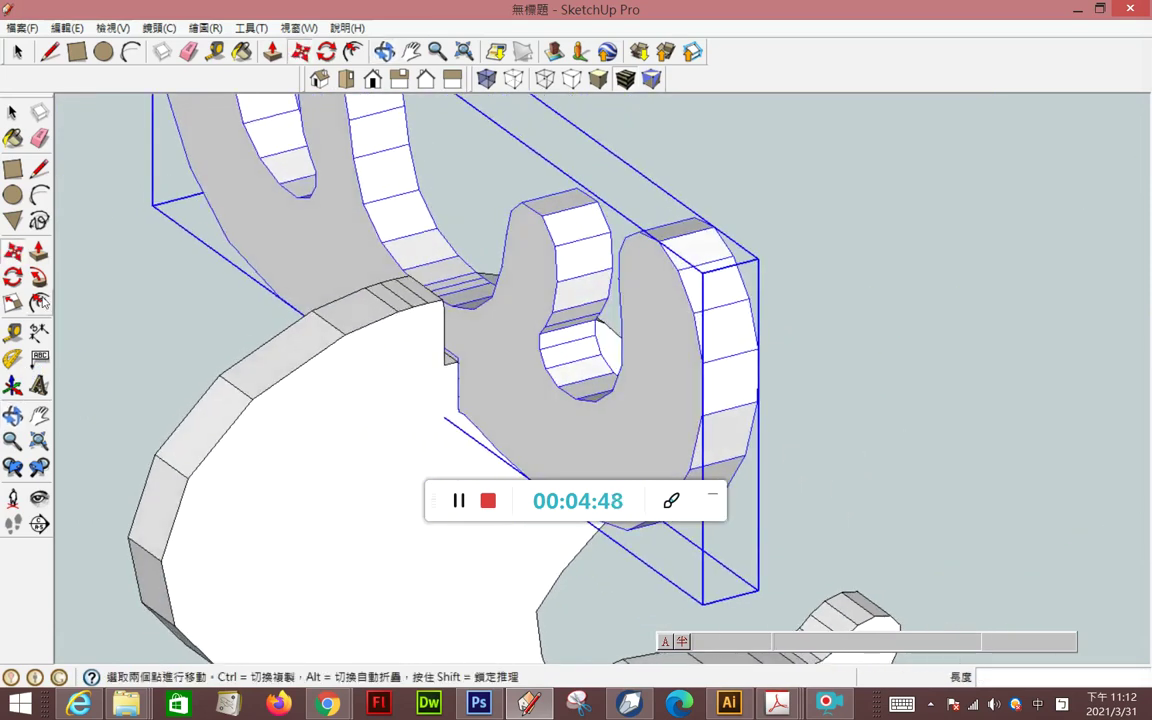
{"action": "left_click", "coordinate": [41, 257]}
{"action": "left_click", "coordinate": [12, 112]}
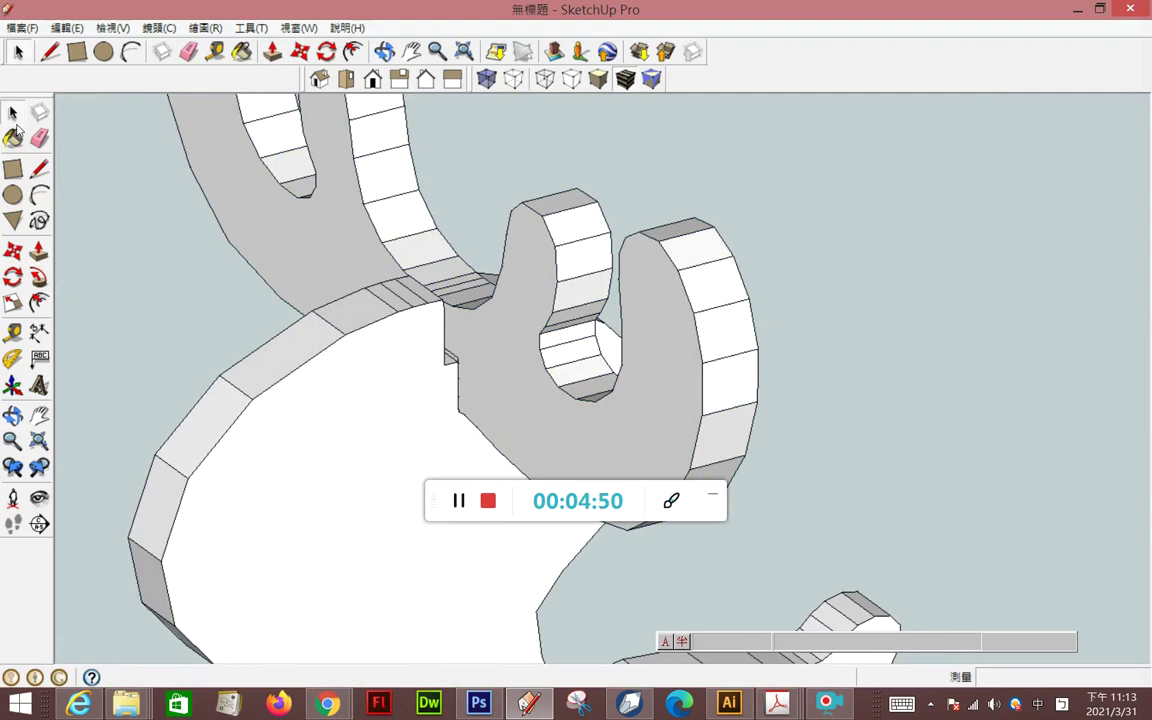
{"action": "double_click", "coordinate": [510, 364]}
{"action": "left_click", "coordinate": [455, 366]}
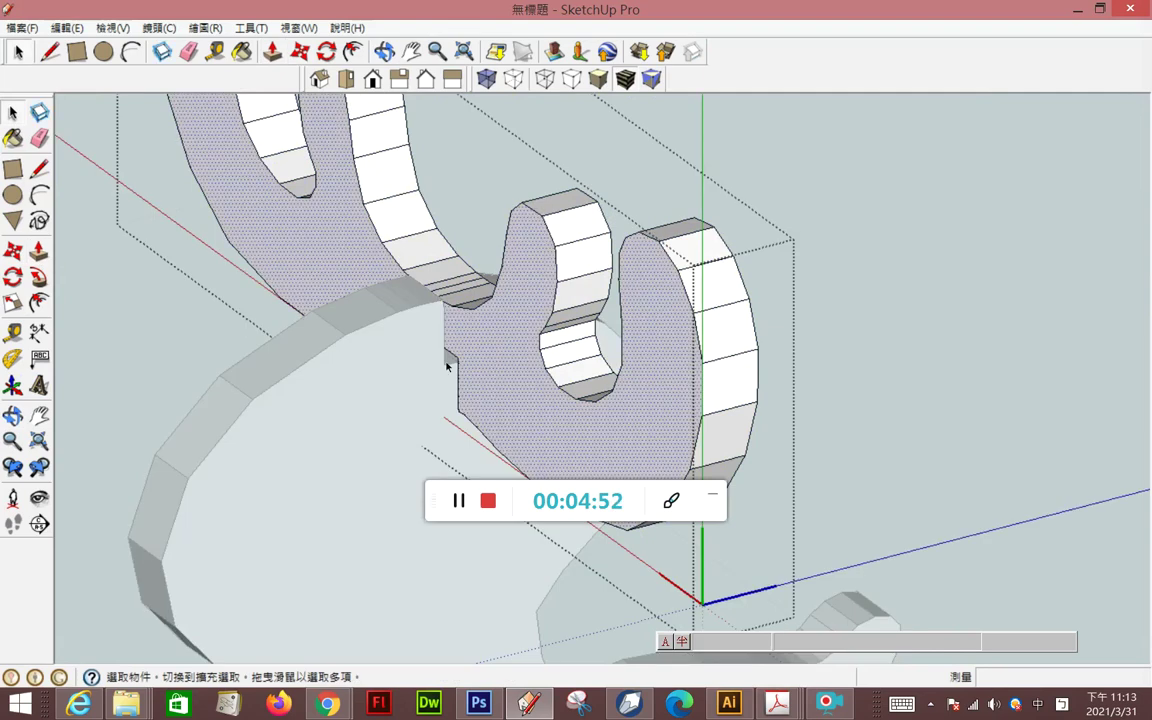
Push/Pull the antler's front face about 2.5 mm.
{"action": "key", "text": "p"}
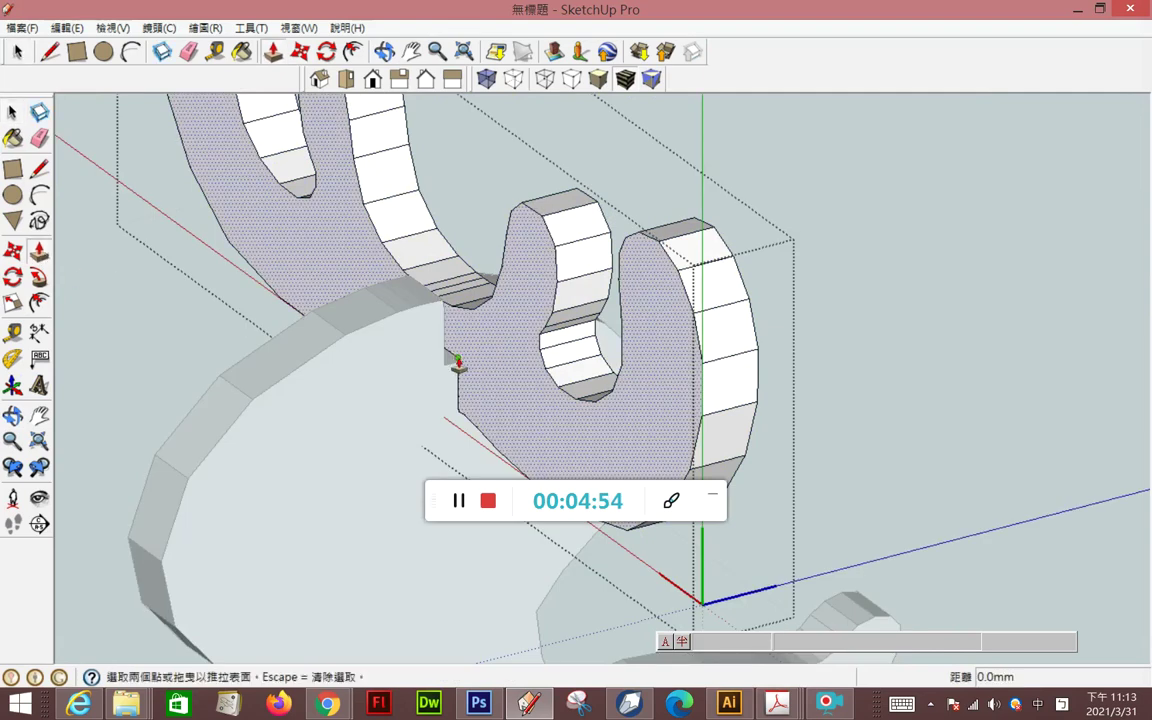
{"action": "left_click", "coordinate": [457, 360]}
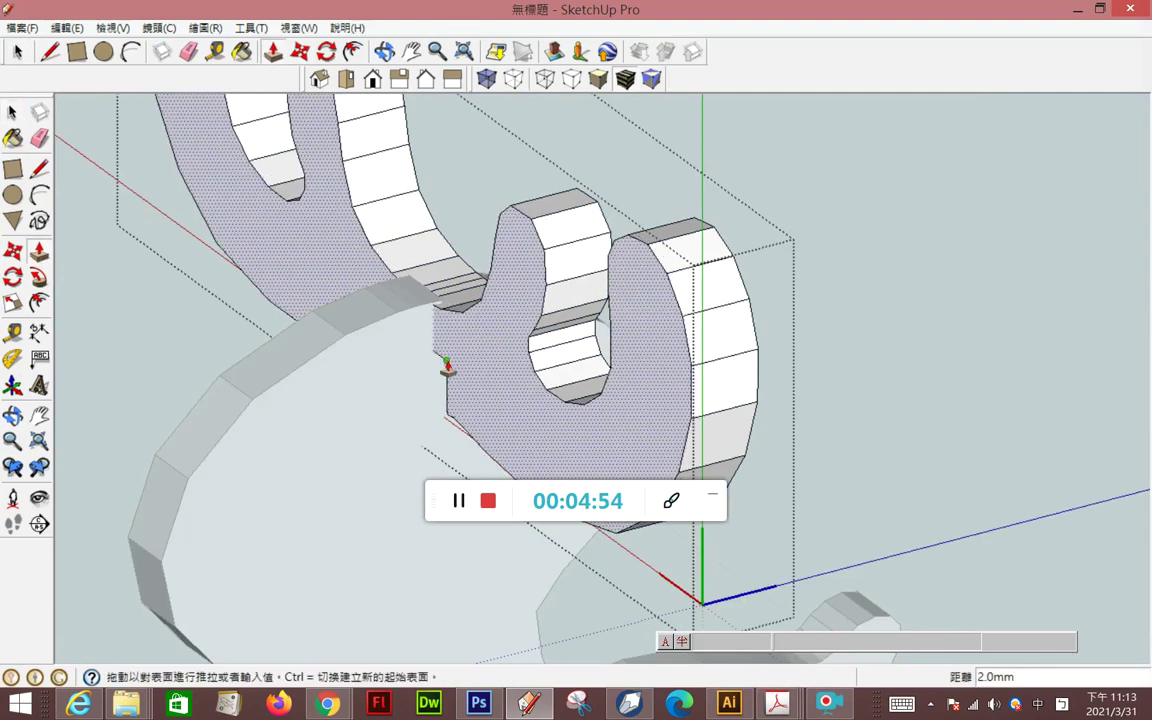
{"action": "left_click", "coordinate": [440, 305]}
{"action": "mouse_move", "coordinate": [513, 372]}
{"action": "middle_mouse_down"}
{"action": "mouse_move", "coordinate": [342, 350]}
{"action": "mouse_move", "coordinate": [552, 408]}
{"action": "mouse_move", "coordinate": [442, 411]}
{"action": "mouse_move", "coordinate": [483, 488]}
{"action": "mouse_move", "coordinate": [598, 330]}
{"action": "middle_mouse_up"}
Push/Pull the antler's opposite large face outward as well.
{"action": "left_click", "coordinate": [13, 113]}
{"action": "left_click", "coordinate": [535, 335]}
{"action": "left_click", "coordinate": [39, 249]}
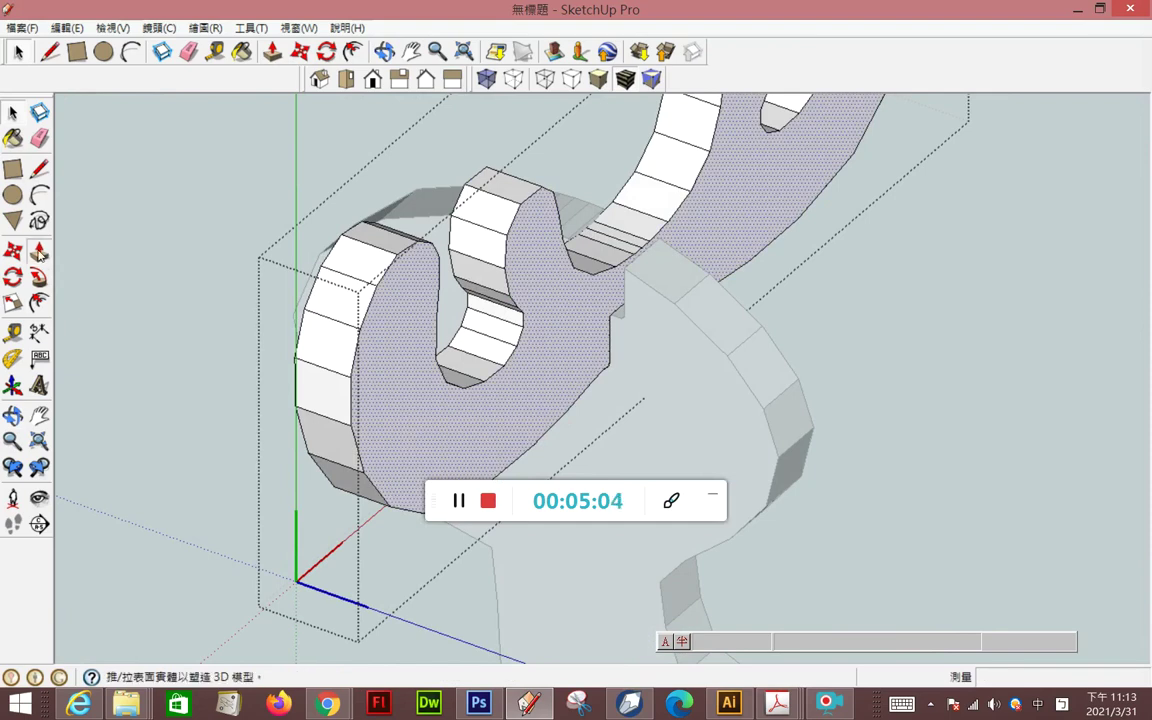
{"action": "left_click", "coordinate": [601, 320]}
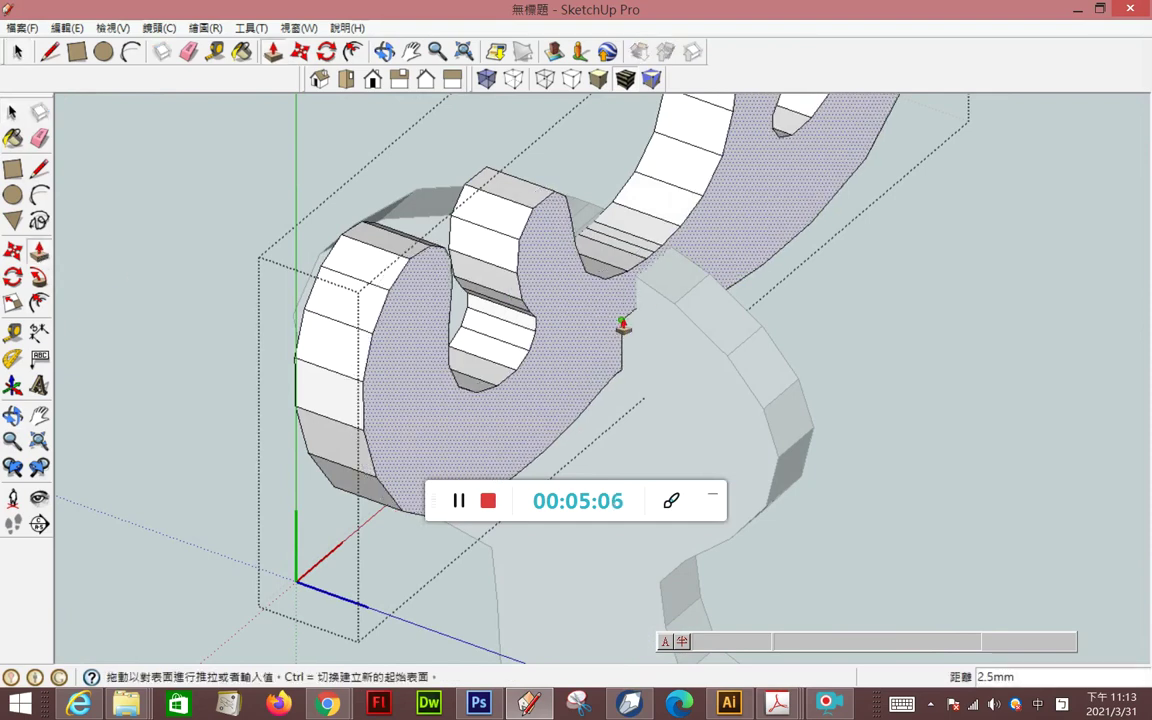
{"action": "mouse_move", "coordinate": [620, 270]}
{"action": "middle_mouse_down"}
{"action": "mouse_move", "coordinate": [779, 208]}
{"action": "mouse_move", "coordinate": [678, 267]}
{"action": "mouse_move", "coordinate": [771, 290]}
{"action": "middle_mouse_up"}
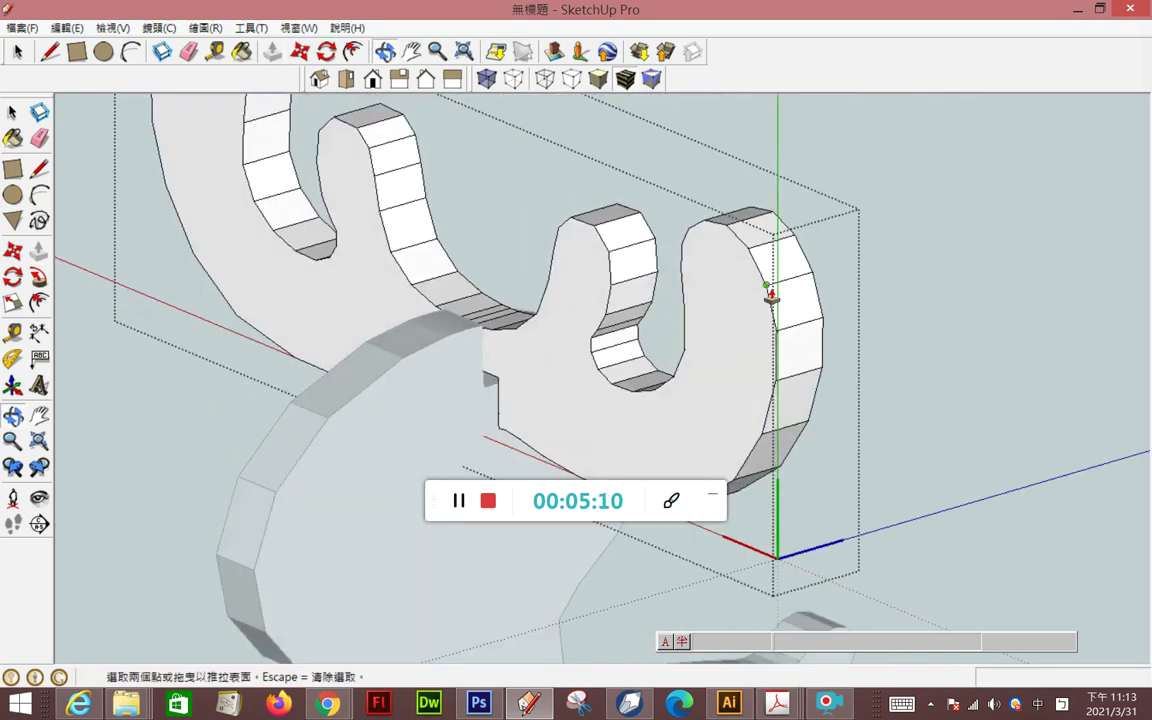
{"action": "scroll", "coordinate": [758, 283], "scroll_direction": "down", "scroll_amount": 4}
{"action": "scroll", "coordinate": [756, 288], "scroll_direction": "down", "scroll_amount": 1}
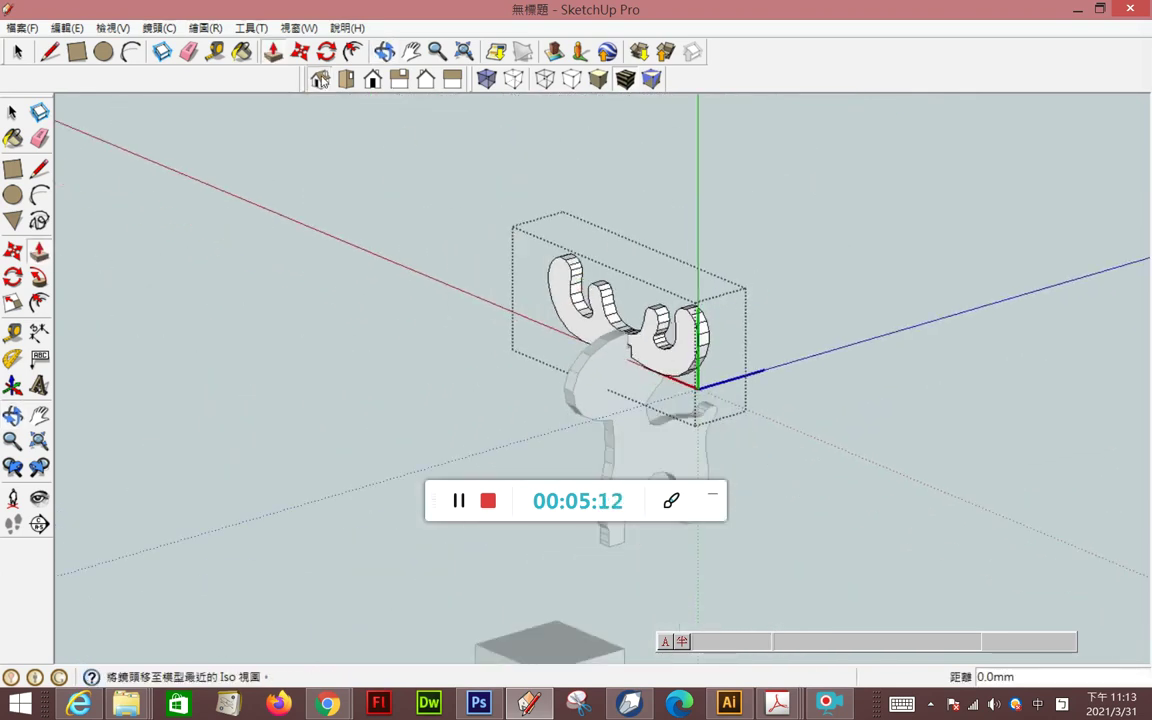
Delete the spare box from the model.
{"action": "middle_click_drag", "start_coordinate": [583, 285], "coordinate": [433, 181]}
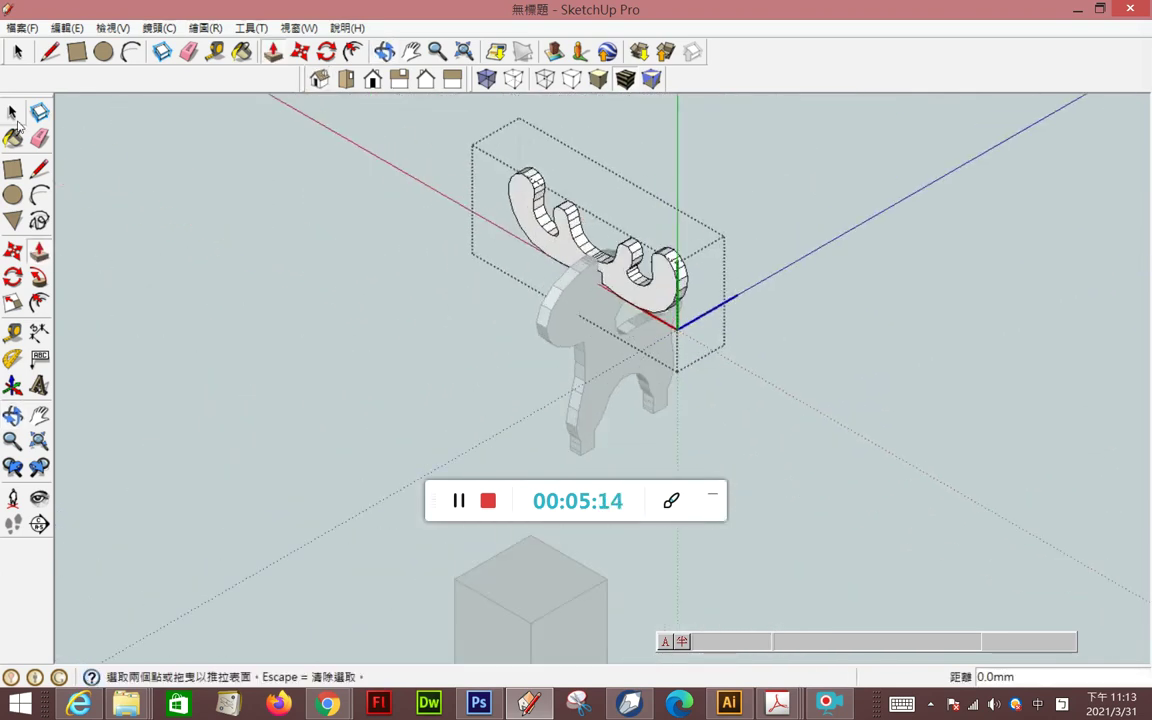
{"action": "key", "text": "space"}
{"action": "middle_click_drag", "start_coordinate": [152, 175], "coordinate": [303, 260]}
{"action": "scroll", "coordinate": [628, 349], "scroll_direction": "up", "scroll_amount": 3}
{"action": "scroll", "coordinate": [628, 349], "scroll_direction": "down", "scroll_amount": 2}
{"action": "scroll", "coordinate": [582, 337], "scroll_direction": "down", "scroll_amount": 2}
{"action": "triple_click", "coordinate": [537, 548]}
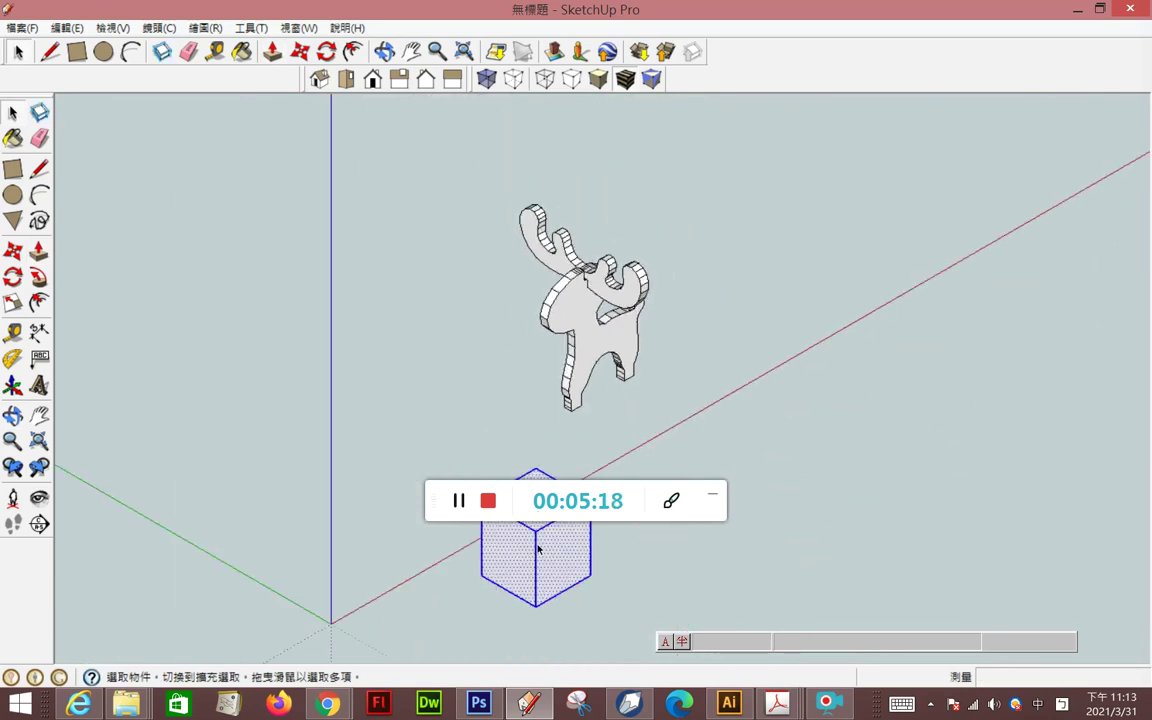
{"action": "key", "text": "Delete"}
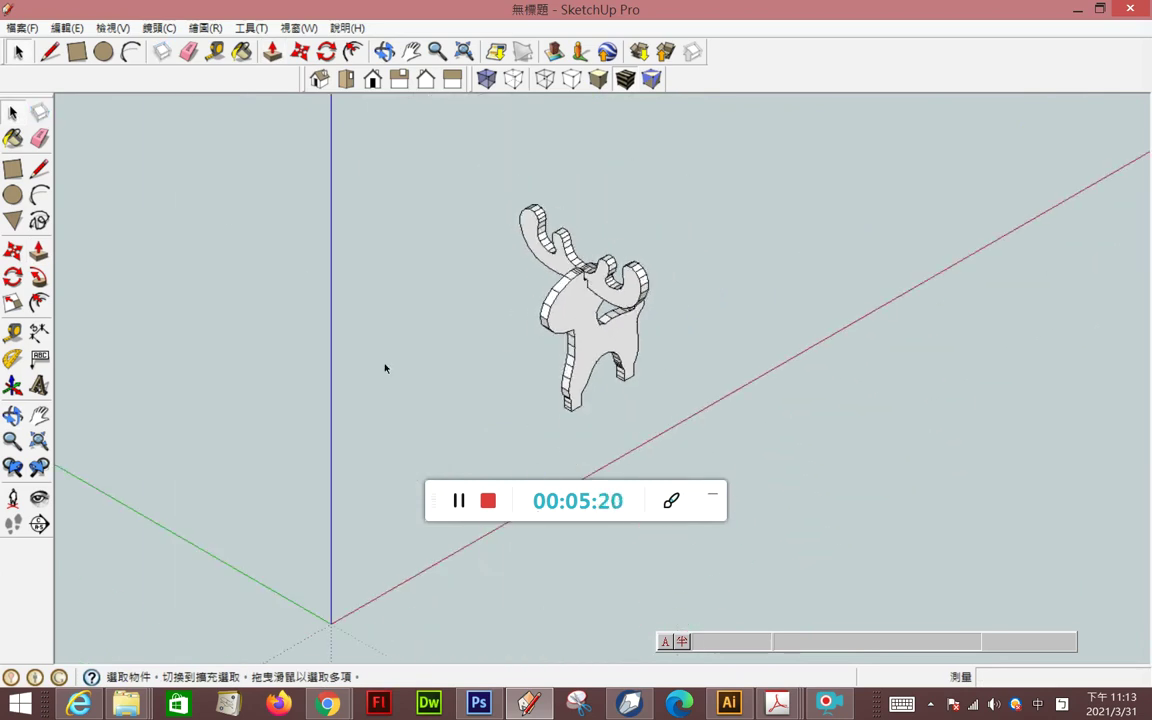
Draw a circle under the deer and pull it up into a 15 mm thick disc.
{"action": "left_click", "coordinate": [20, 199]}
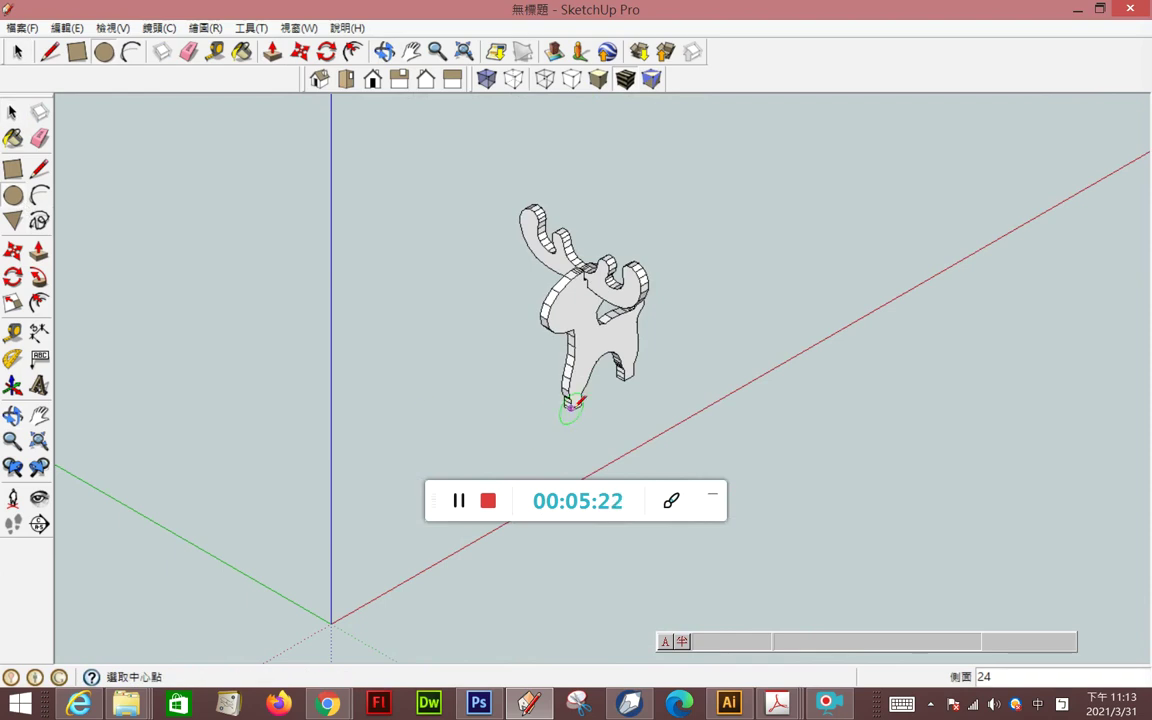
{"action": "left_click", "coordinate": [617, 434]}
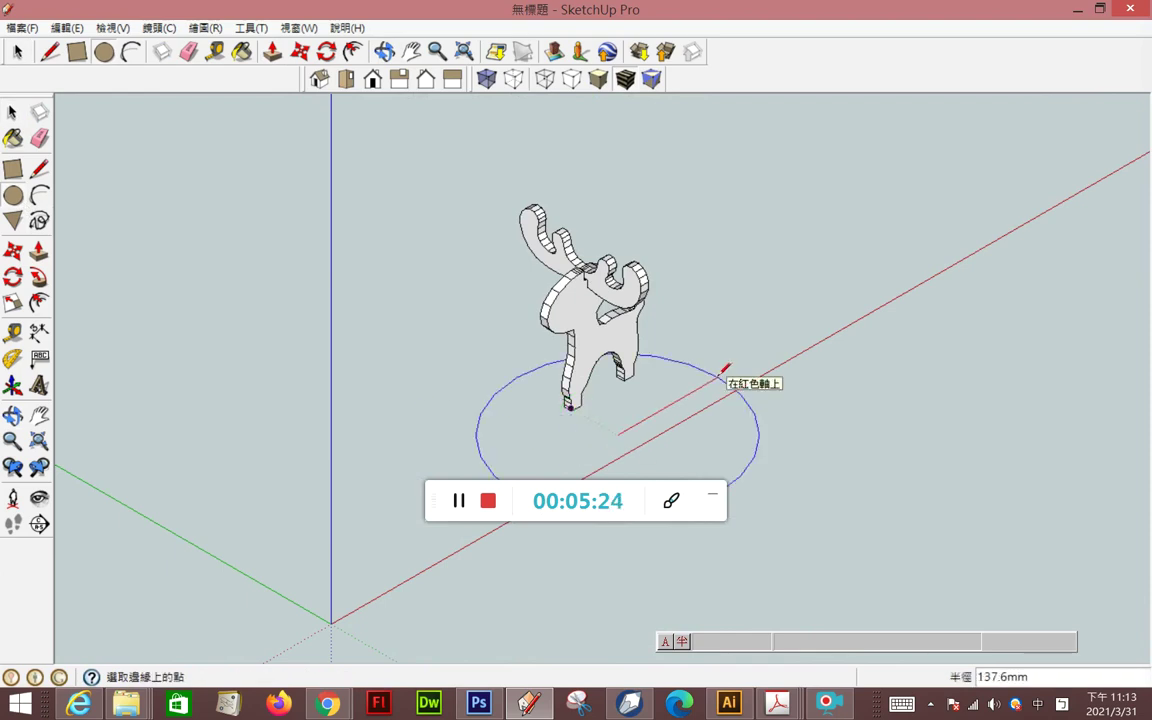
{"action": "left_click", "coordinate": [699, 380]}
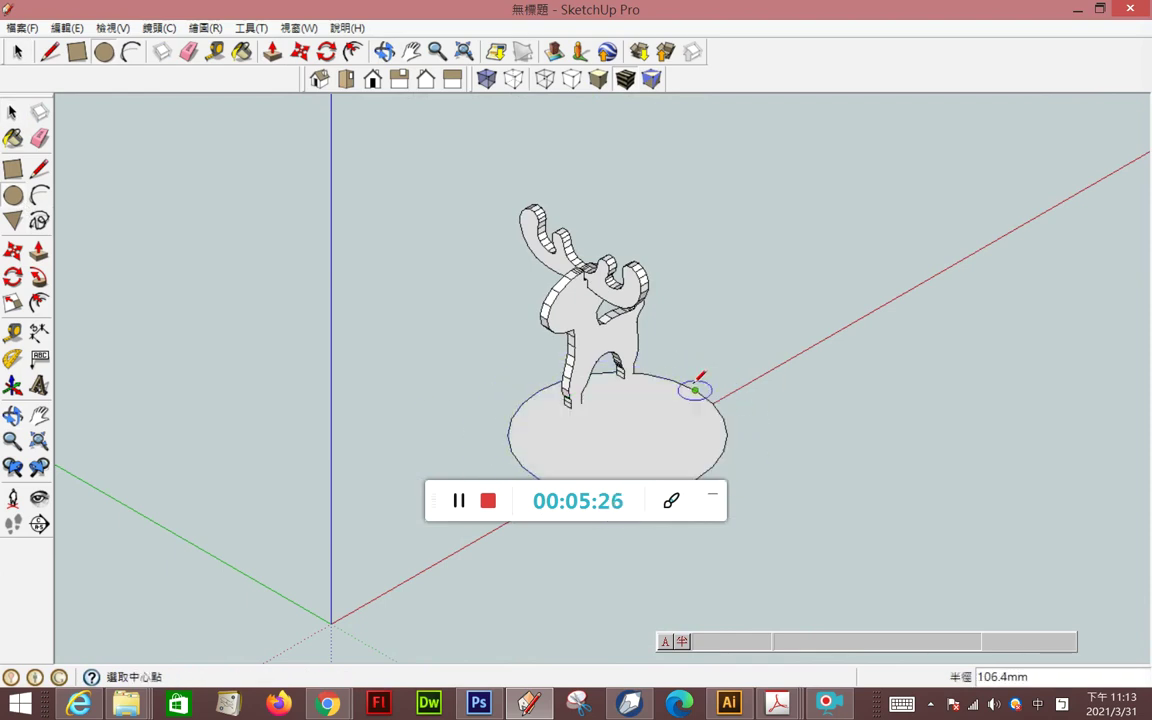
{"action": "middle_click_drag", "start_coordinate": [694, 386], "coordinate": [654, 404]}
{"action": "scroll", "coordinate": [654, 404], "scroll_direction": "up", "scroll_amount": 2}
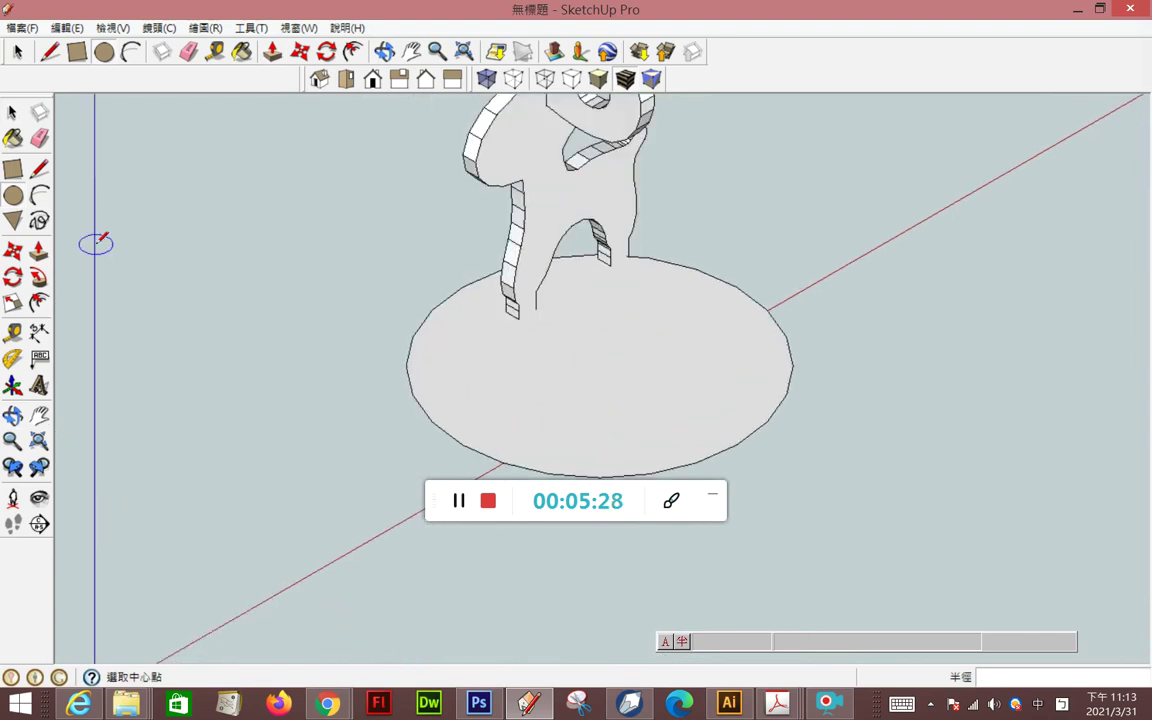
{"action": "left_click", "coordinate": [38, 252]}
{"action": "left_click", "coordinate": [520, 395]}
{"action": "type", "text": "15"}
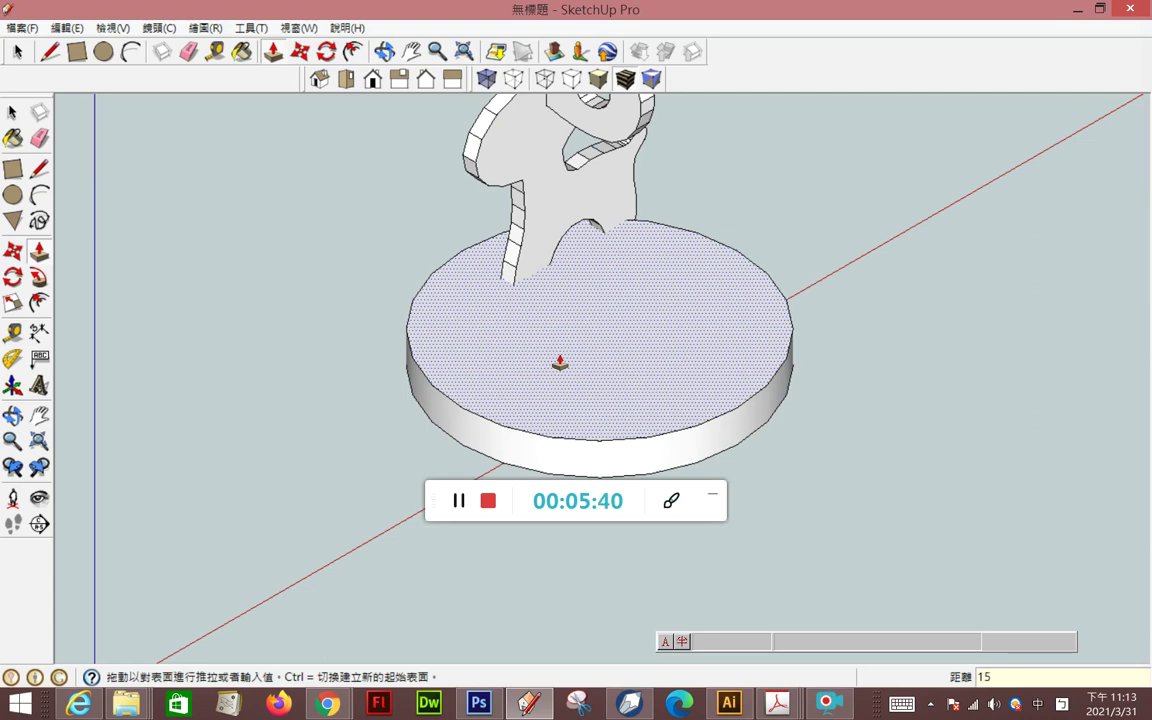
{"action": "key", "text": "Return"}
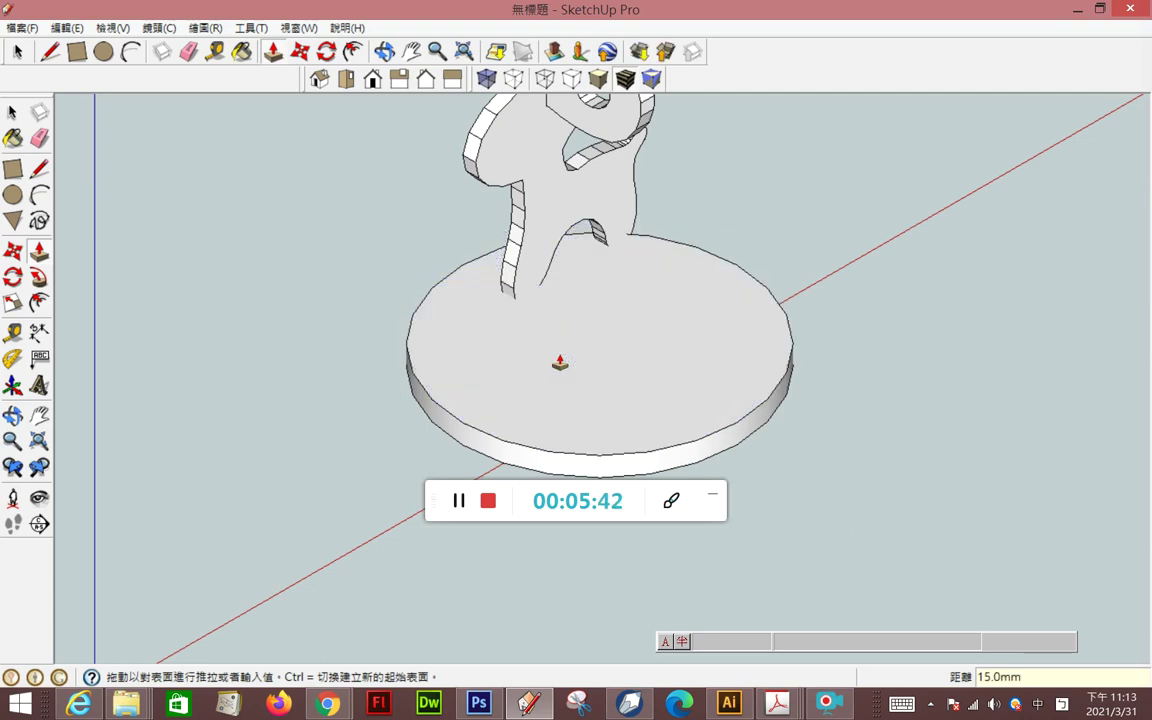
Turn the 15 mm round base disc into its own component with Make Component.
{"action": "left_click", "coordinate": [12, 112]}
{"action": "triple_click", "coordinate": [466, 372]}
{"action": "right_click", "coordinate": [525, 390]}
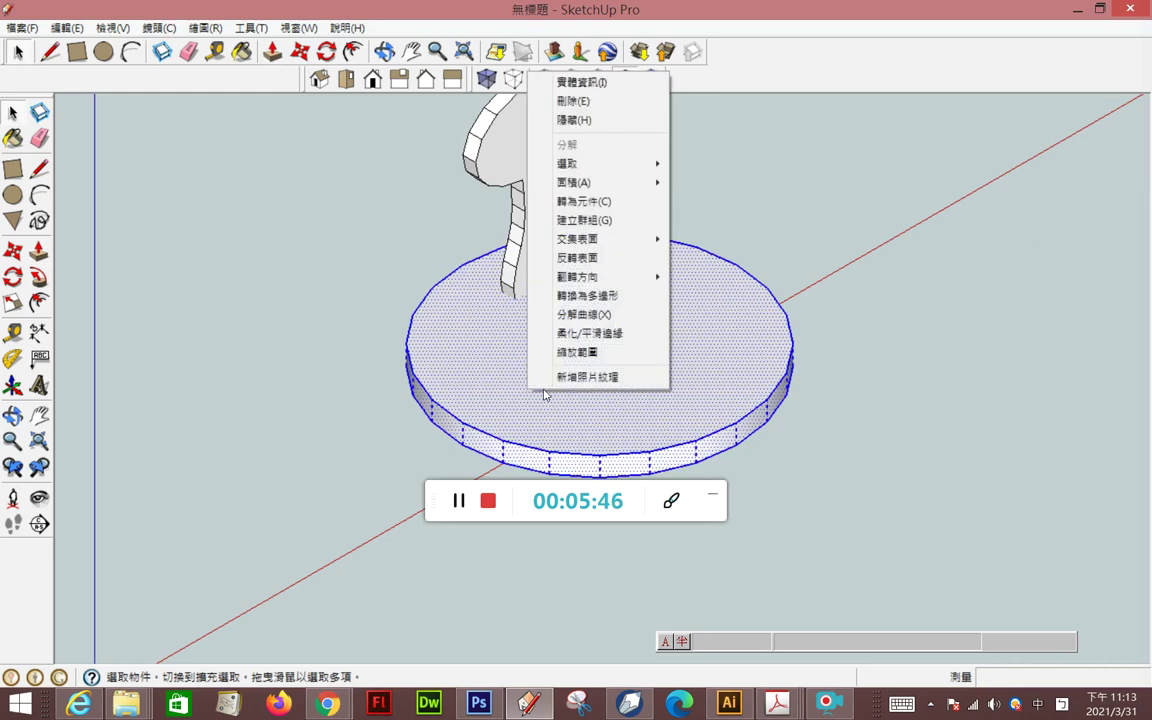
{"action": "left_click", "coordinate": [597, 202]}
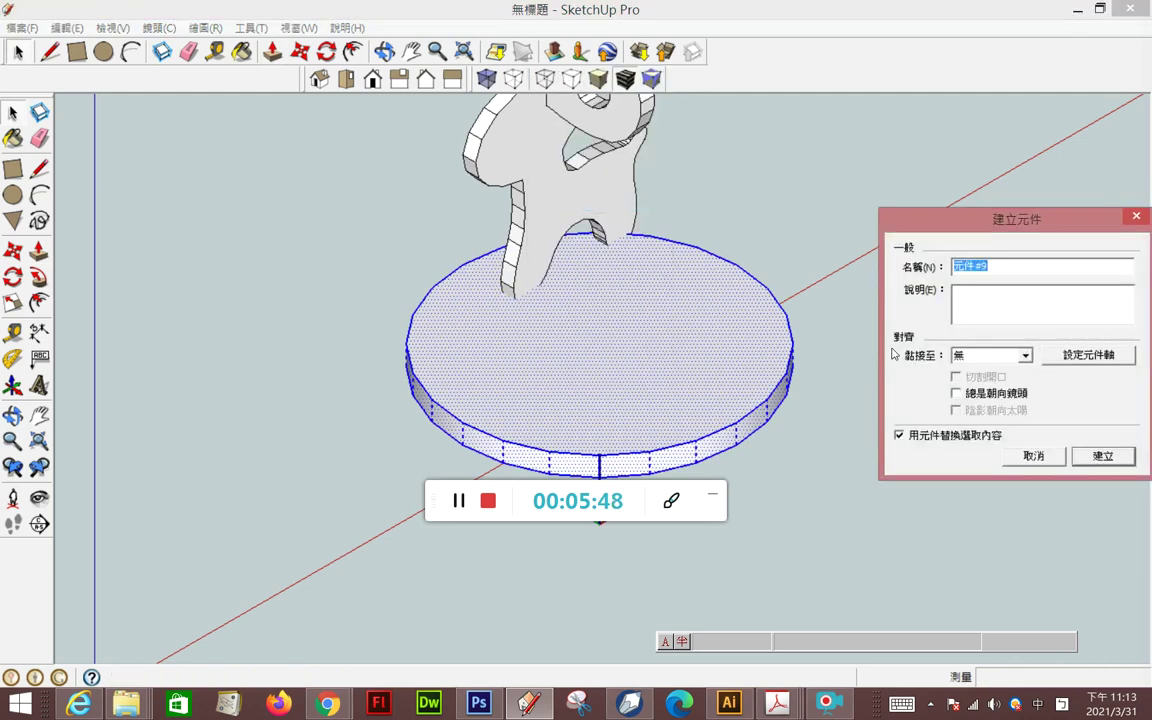
{"action": "left_click", "coordinate": [1088, 462]}
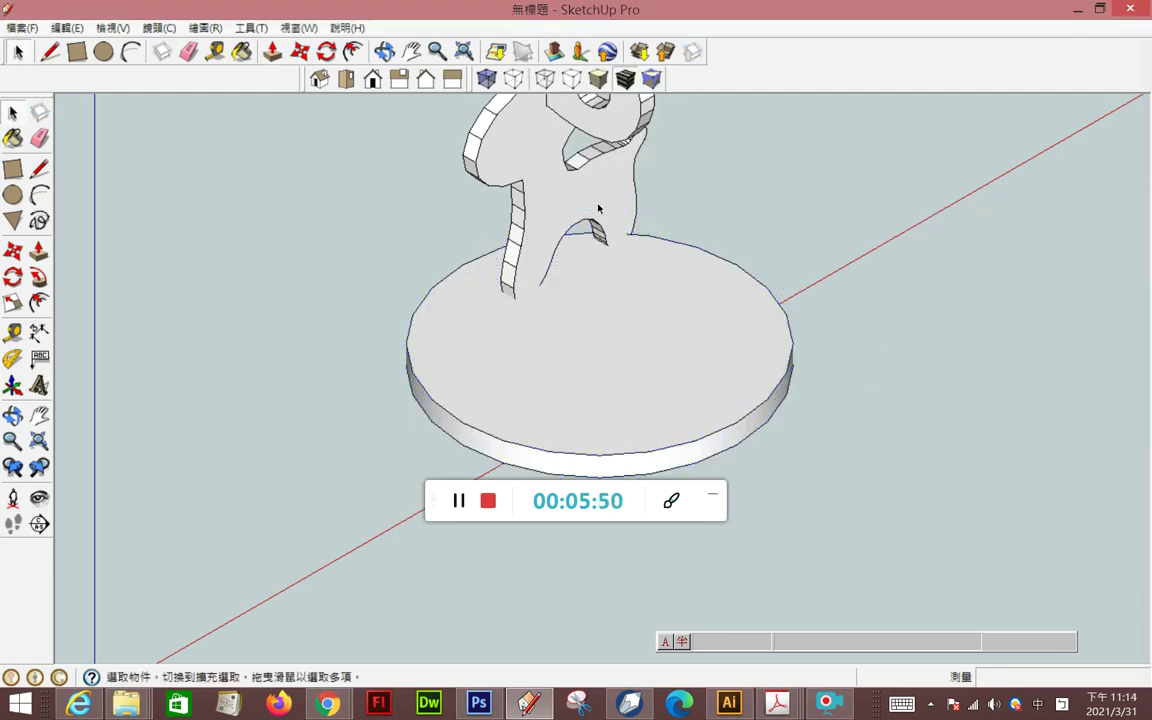
{"action": "scroll", "coordinate": [582, 386], "scroll_direction": "down", "scroll_amount": 3}
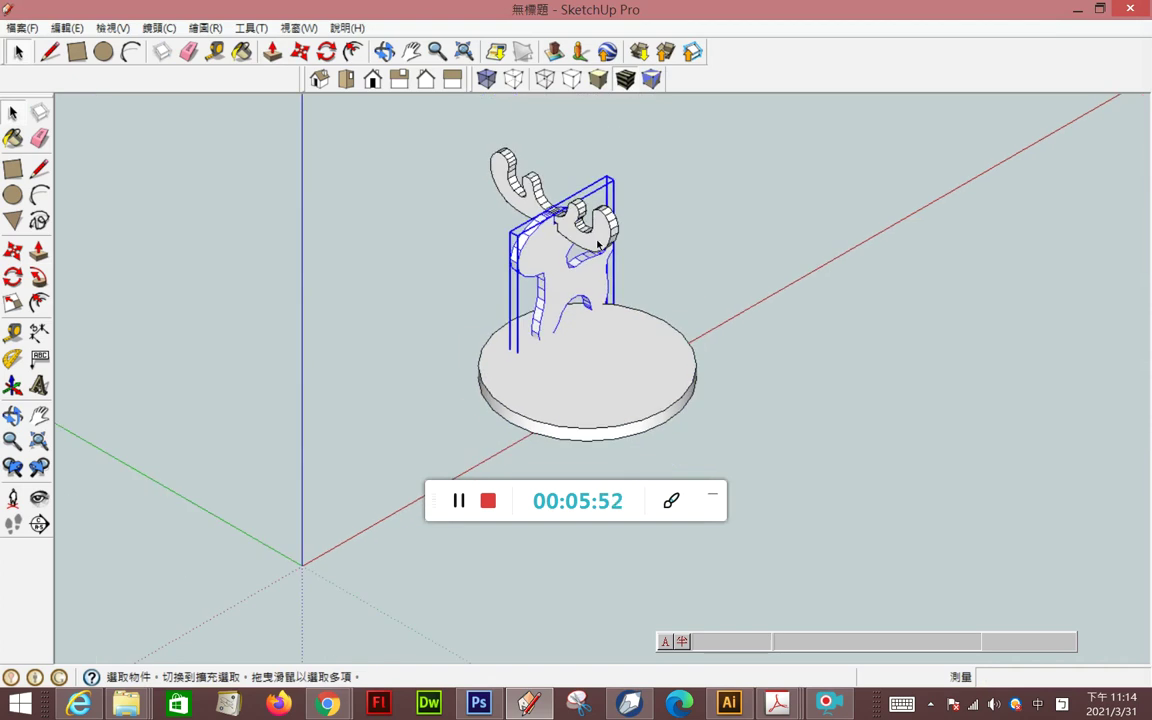
Group the deer body and antlers together.
{"action": "left_click", "coordinate": [600, 244], "text": "shift"}
{"action": "right_click", "coordinate": [600, 244]}
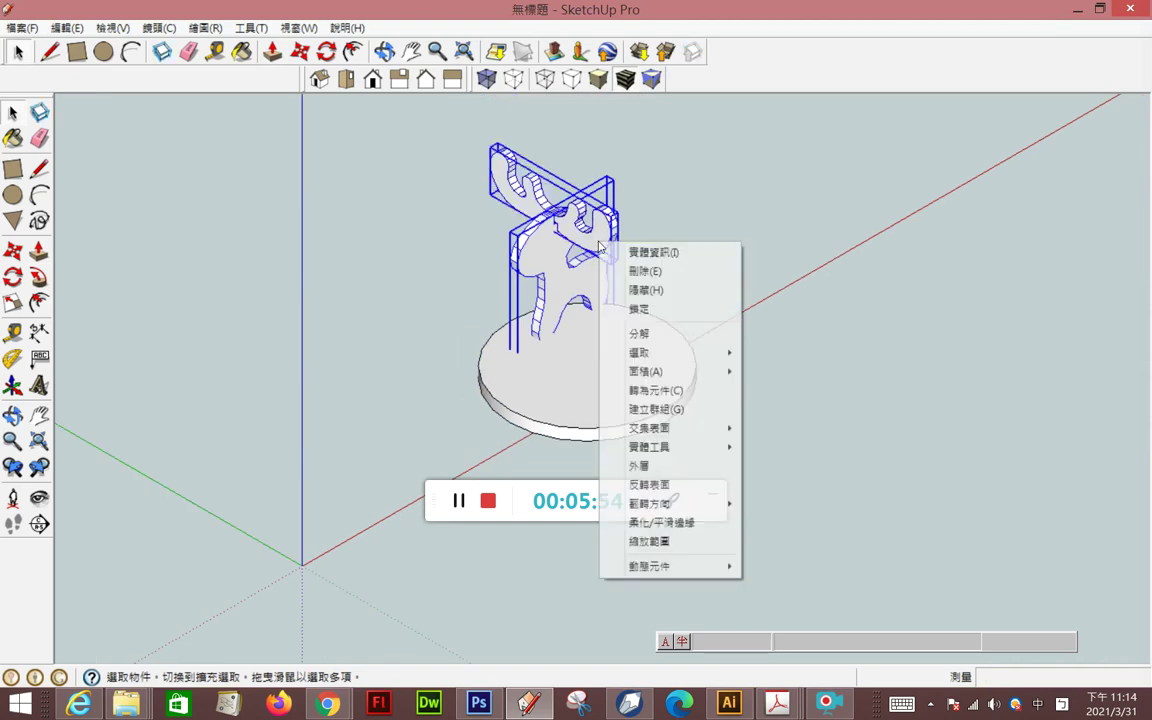
{"action": "left_click", "coordinate": [648, 410]}
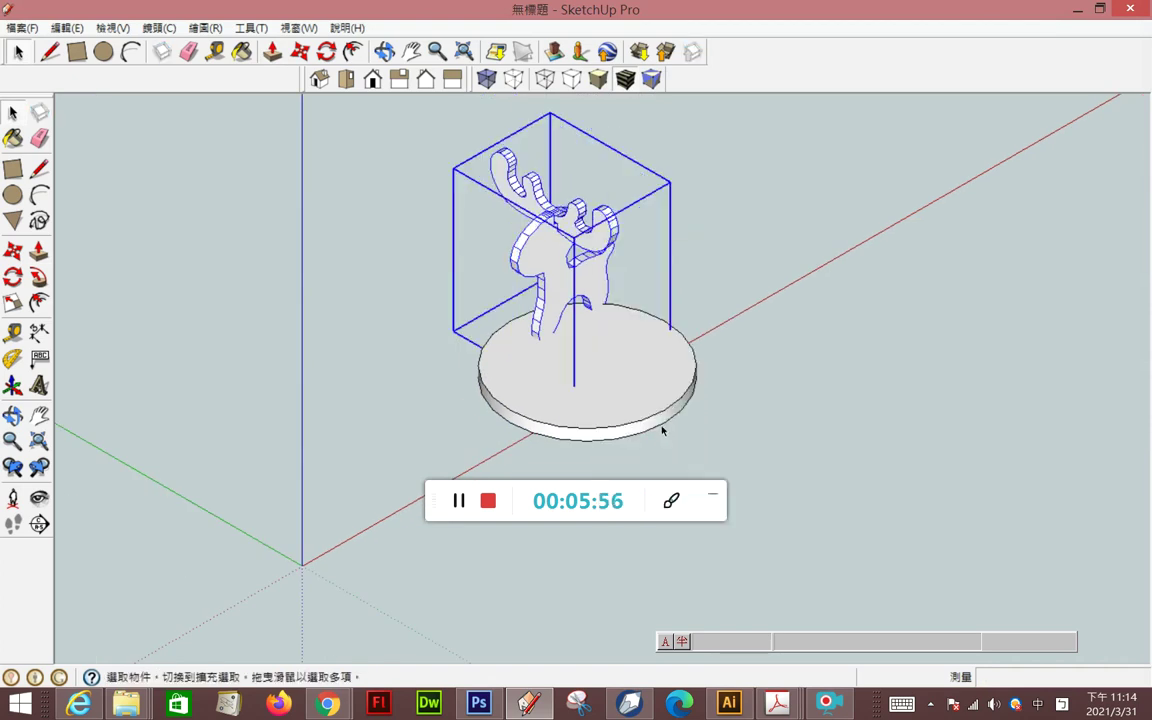
{"action": "left_click", "coordinate": [692, 444]}
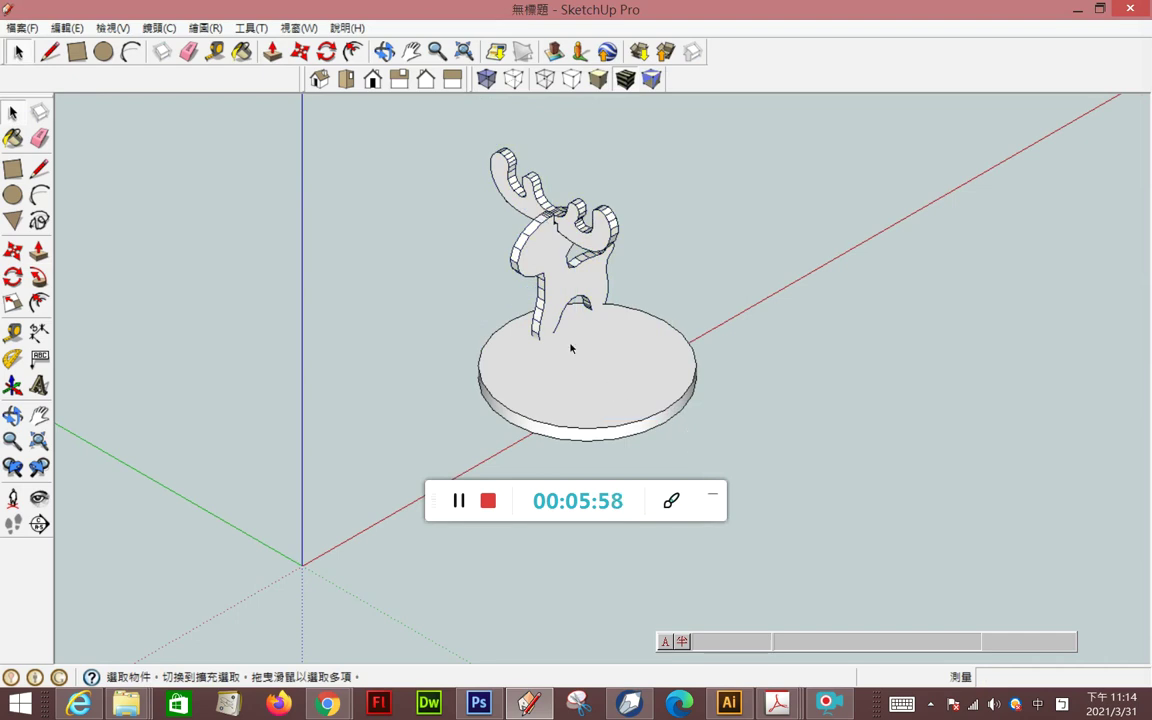
{"action": "left_click", "coordinate": [562, 308]}
{"action": "scroll", "coordinate": [589, 388], "scroll_direction": "up", "scroll_amount": 3}
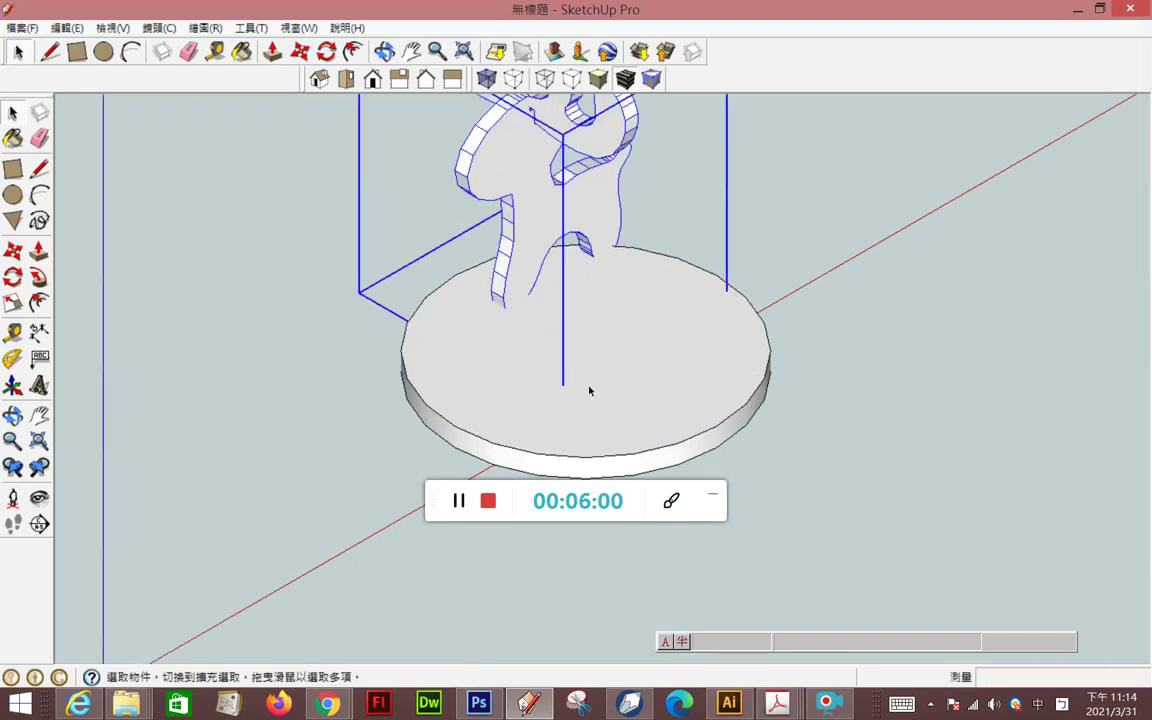
Draw a line edge to edge across the base disc along the red axis.
{"action": "left_click", "coordinate": [39, 170]}
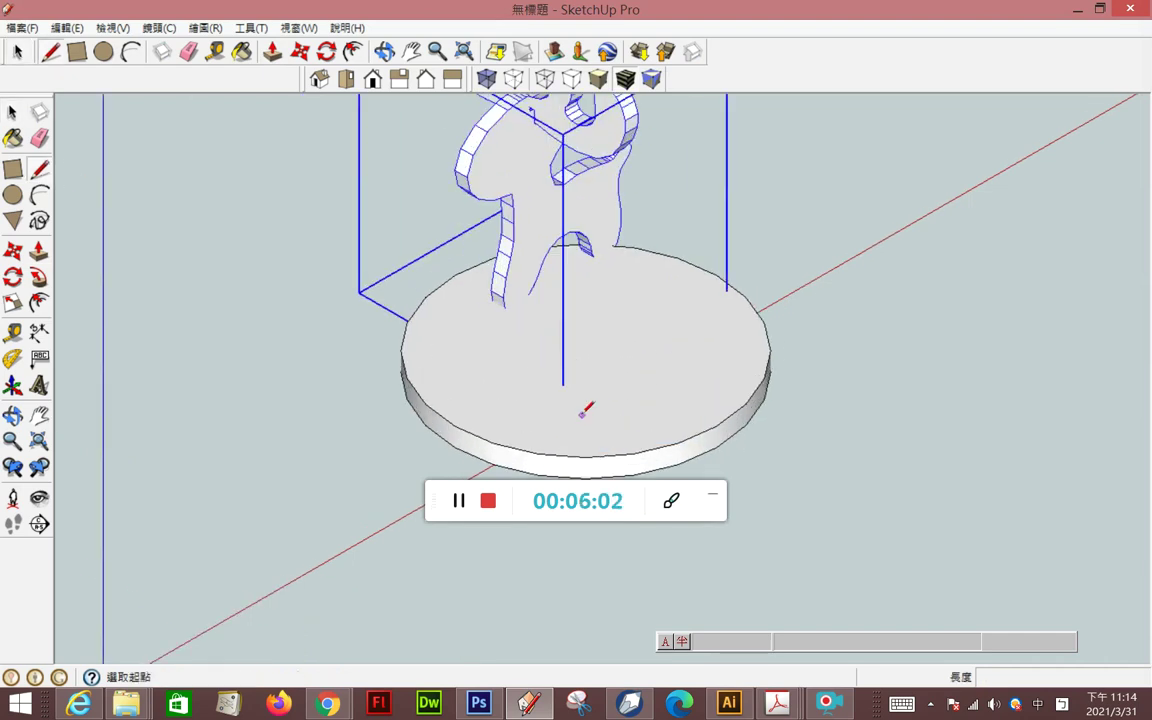
{"action": "left_click", "coordinate": [454, 425]}
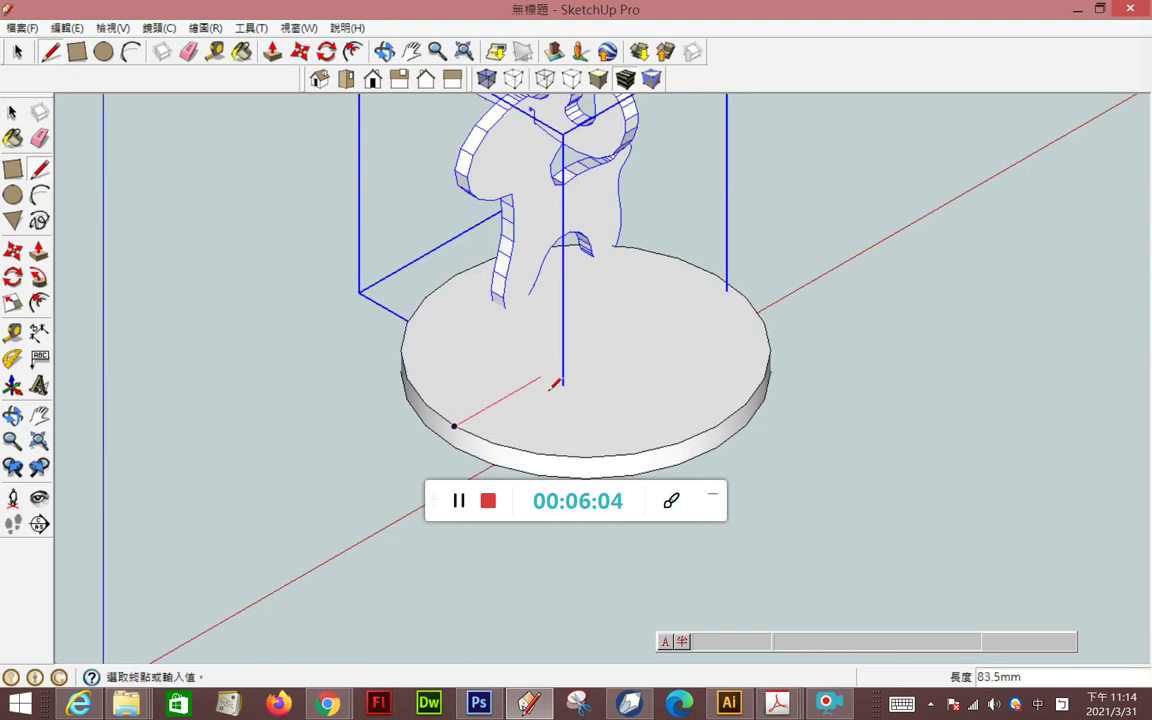
{"action": "left_click", "coordinate": [716, 271]}
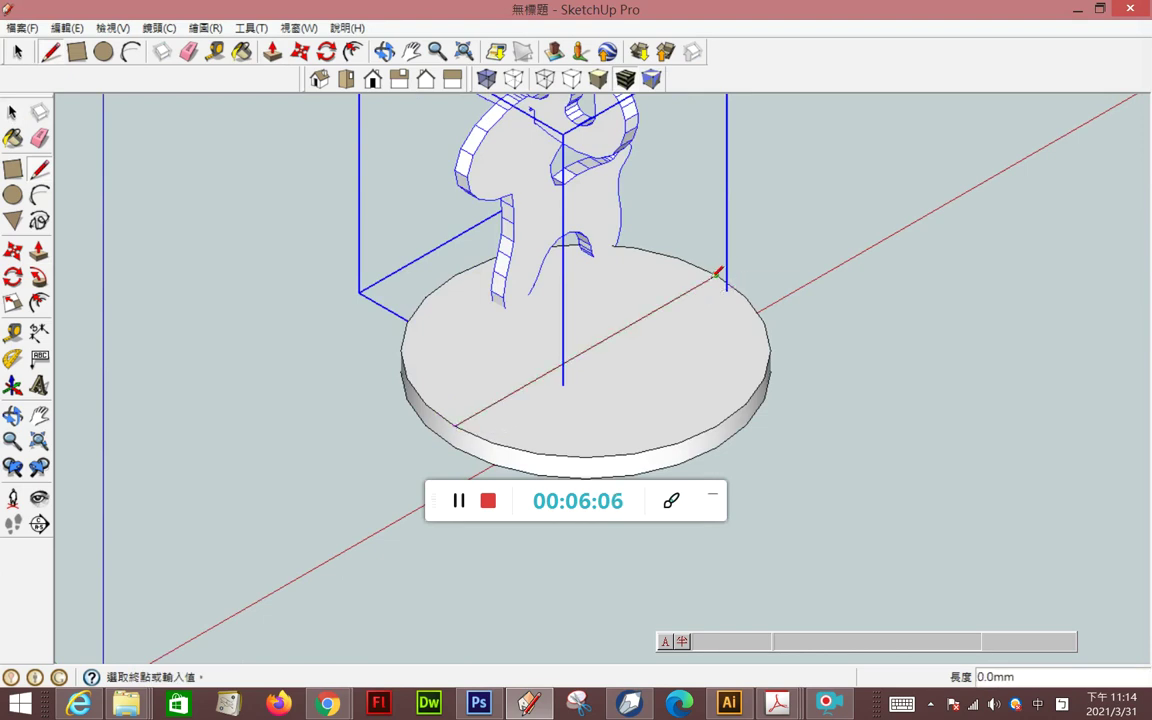
{"action": "key", "text": "Escape"}
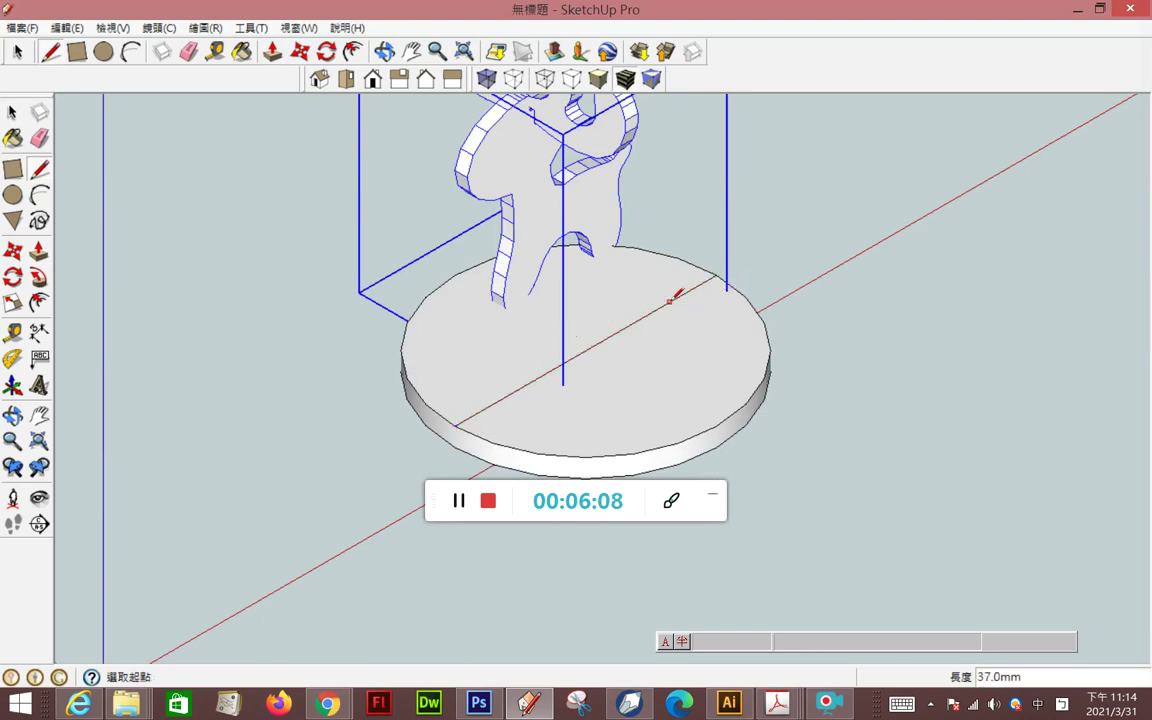
{"action": "left_click", "coordinate": [15, 117]}
Move the deer group onto the base disc, placing its foot on the line.
{"action": "left_click", "coordinate": [12, 251]}
{"action": "left_click", "coordinate": [509, 250]}
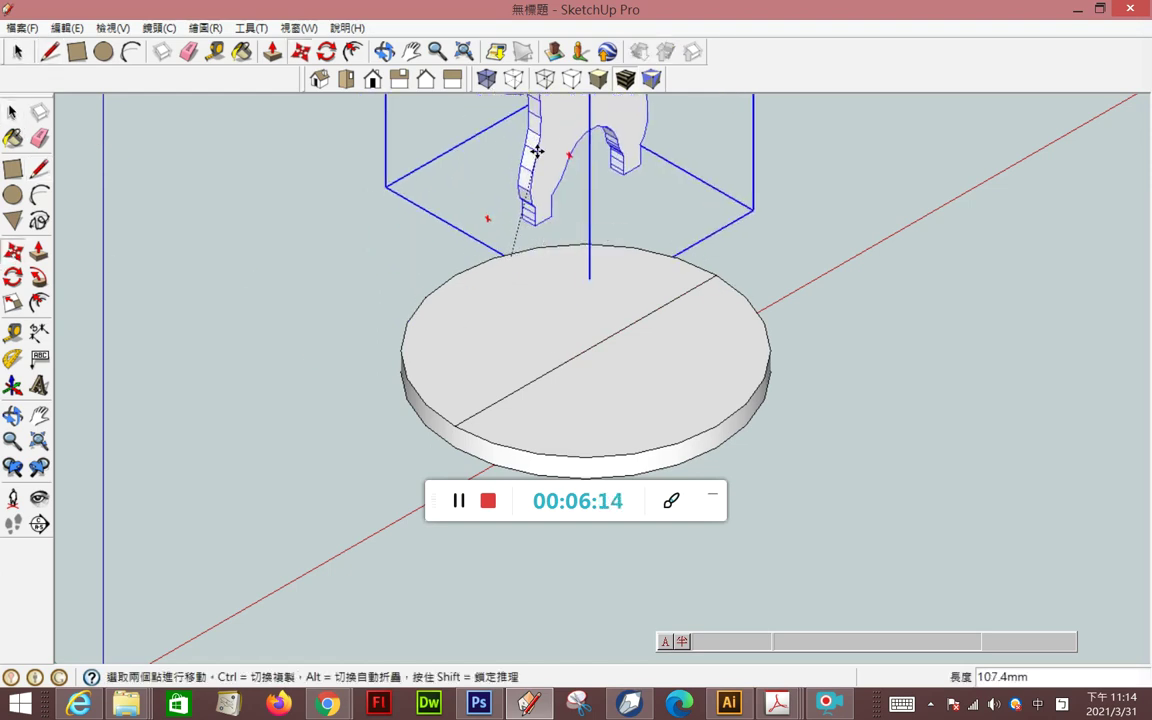
{"action": "scroll", "coordinate": [527, 212], "scroll_direction": "up", "scroll_amount": 3}
{"action": "scroll", "coordinate": [532, 210], "scroll_direction": "up", "scroll_amount": 1}
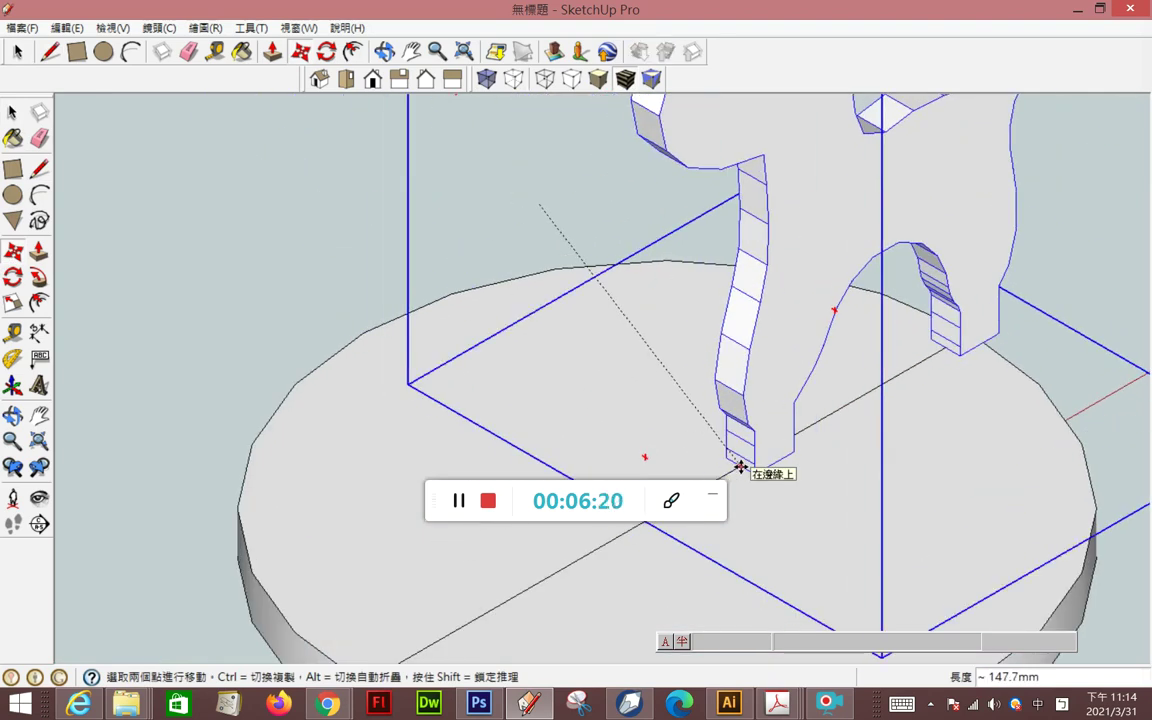
{"action": "left_click", "coordinate": [733, 437]}
{"action": "scroll", "coordinate": [700, 380], "scroll_direction": "down", "scroll_amount": 2}
{"action": "scroll", "coordinate": [666, 302], "scroll_direction": "down", "scroll_amount": 2}
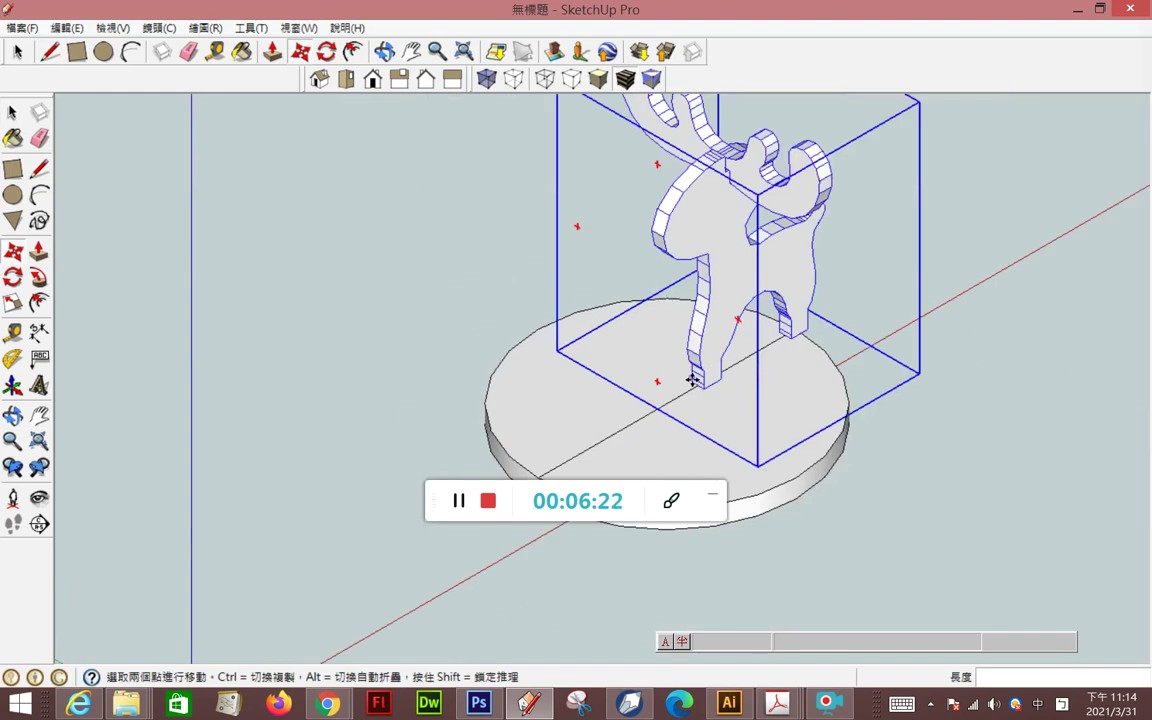
{"action": "scroll", "coordinate": [696, 390], "scroll_direction": "up", "scroll_amount": 1}
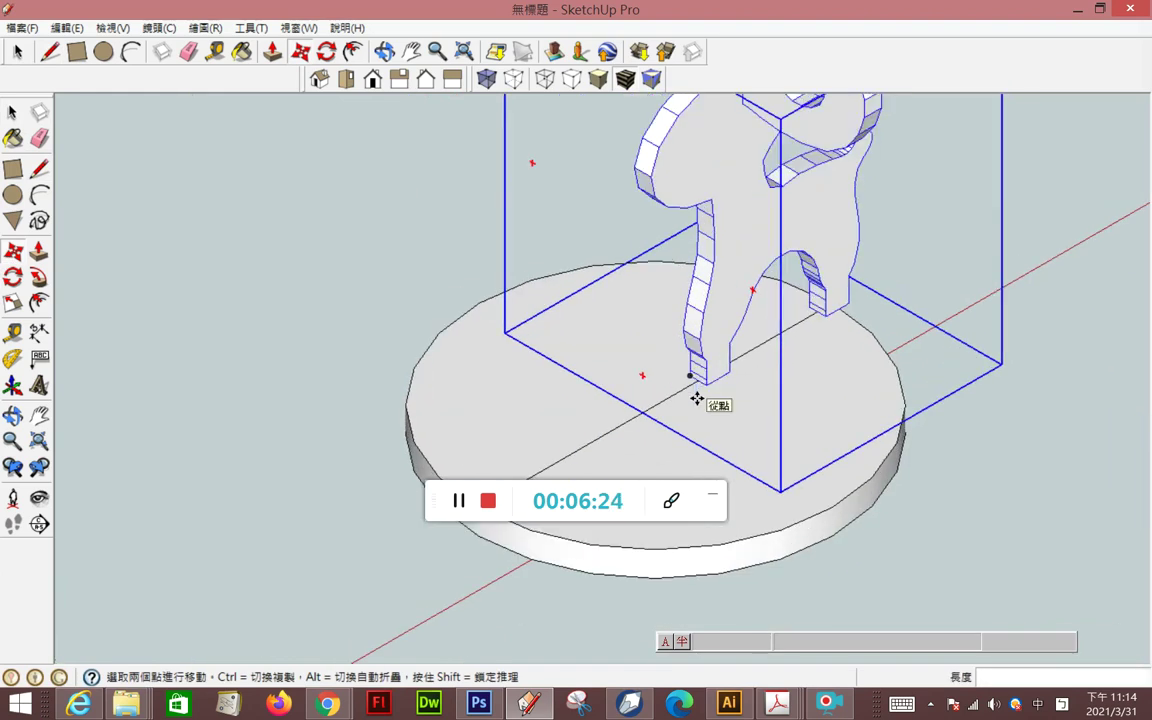
{"action": "scroll", "coordinate": [697, 380], "scroll_direction": "up", "scroll_amount": 1}
{"action": "left_click", "coordinate": [697, 376]}
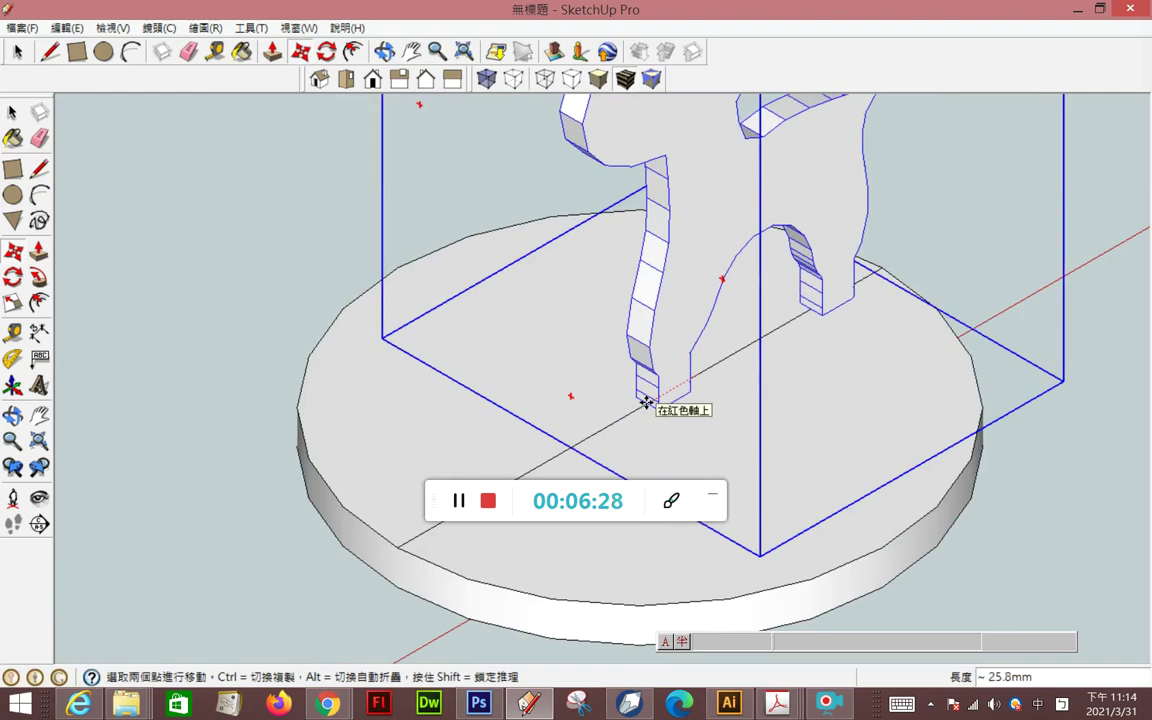
{"action": "left_click", "coordinate": [630, 409]}
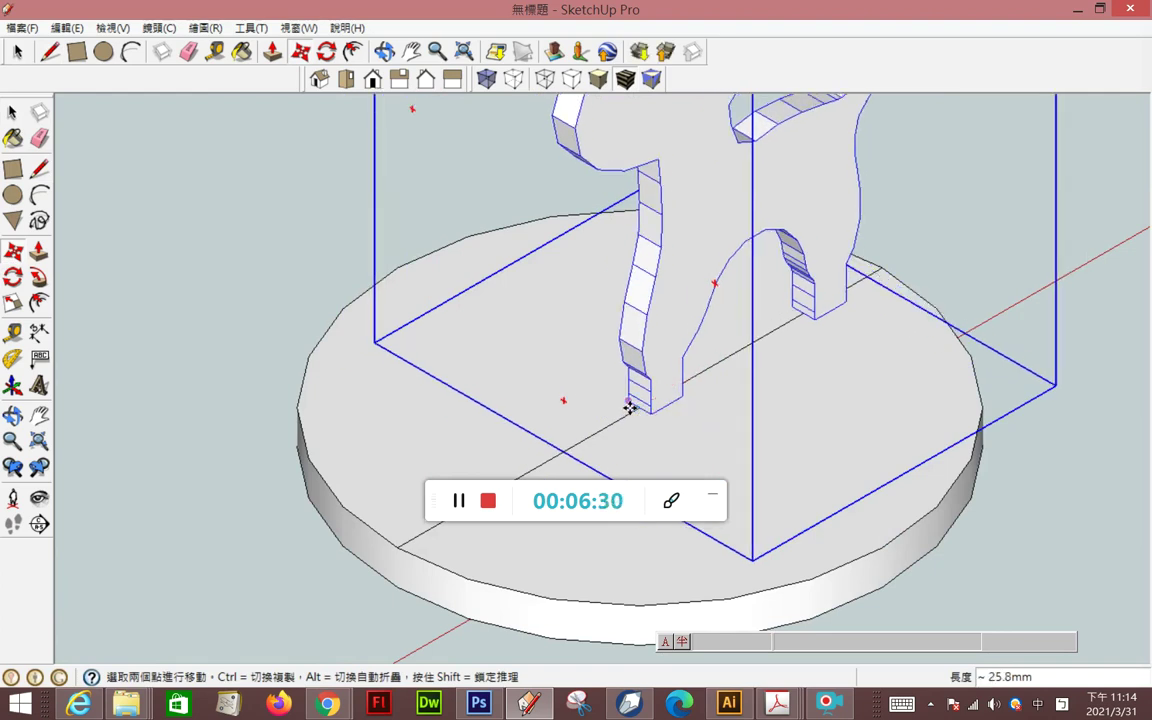
Try lowering the deer by 30, then undo that move.
{"action": "scroll", "coordinate": [632, 408], "scroll_direction": "up", "scroll_amount": 2}
{"action": "scroll", "coordinate": [660, 411], "scroll_direction": "up", "scroll_amount": 3}
{"action": "left_click", "coordinate": [676, 406]}
{"action": "scroll", "coordinate": [676, 440], "scroll_direction": "down", "scroll_amount": 1}
{"action": "scroll", "coordinate": [676, 437], "scroll_direction": "down", "scroll_amount": 1}
{"action": "scroll", "coordinate": [670, 380], "scroll_direction": "down", "scroll_amount": 2}
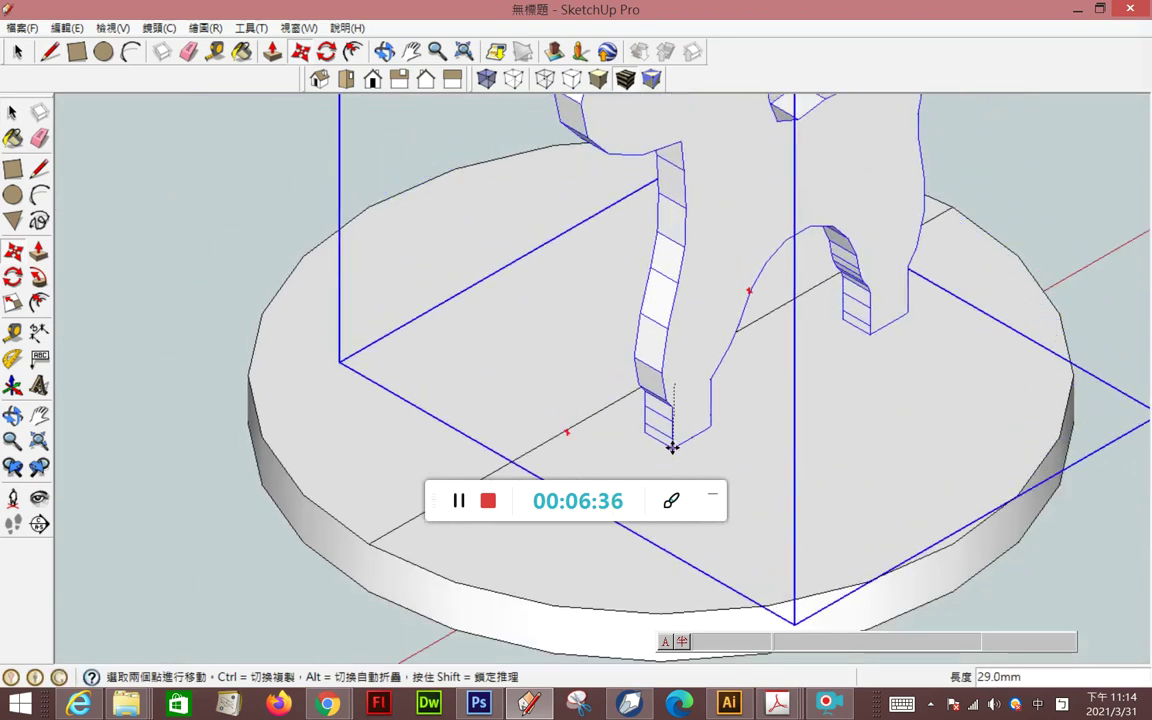
{"action": "scroll", "coordinate": [675, 470], "scroll_direction": "down", "scroll_amount": 2}
{"action": "scroll", "coordinate": [648, 258], "scroll_direction": "down", "scroll_amount": 2}
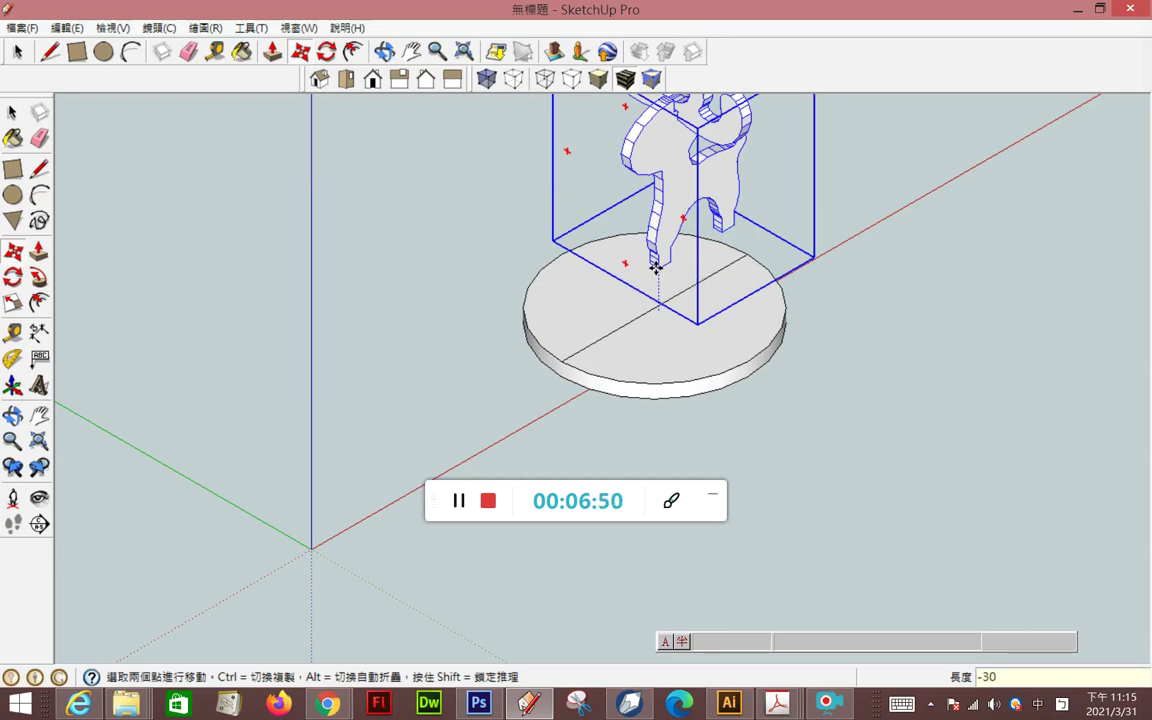
{"action": "key", "text": "Return"}
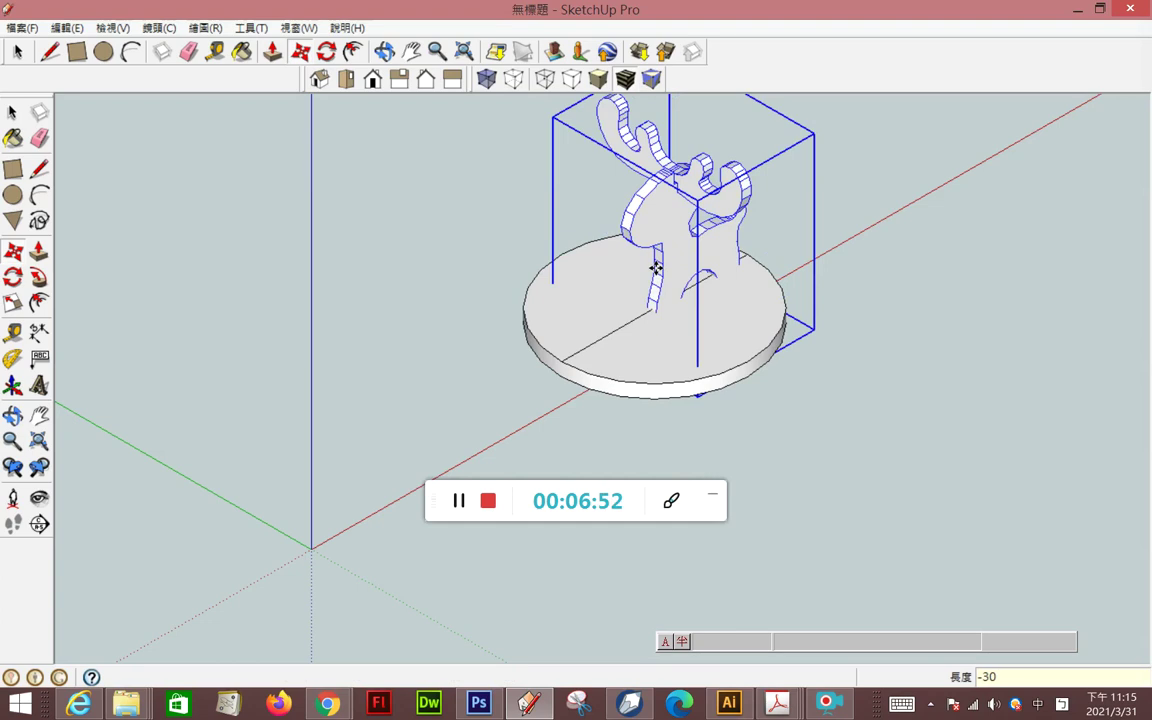
{"action": "key", "text": "ctrl+z"}
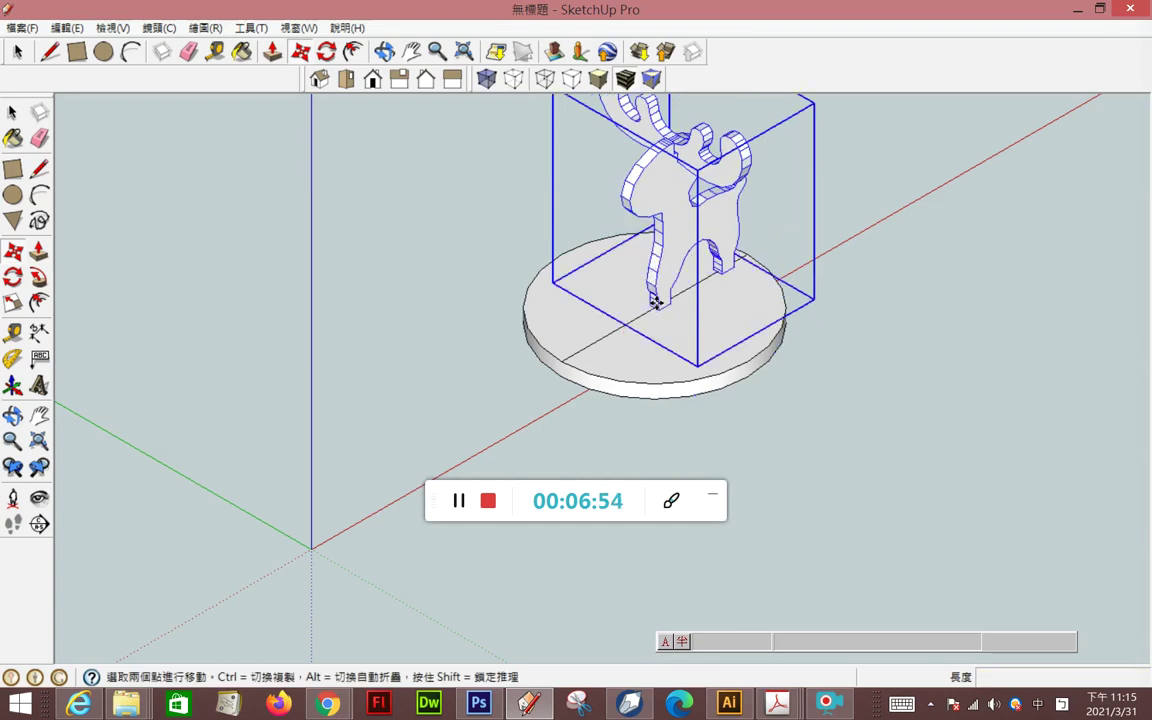
Lower the deer down the blue axis in 5 mm increments.
{"action": "left_click", "coordinate": [656, 301]}
{"action": "mouse_move", "coordinate": [660, 280]}
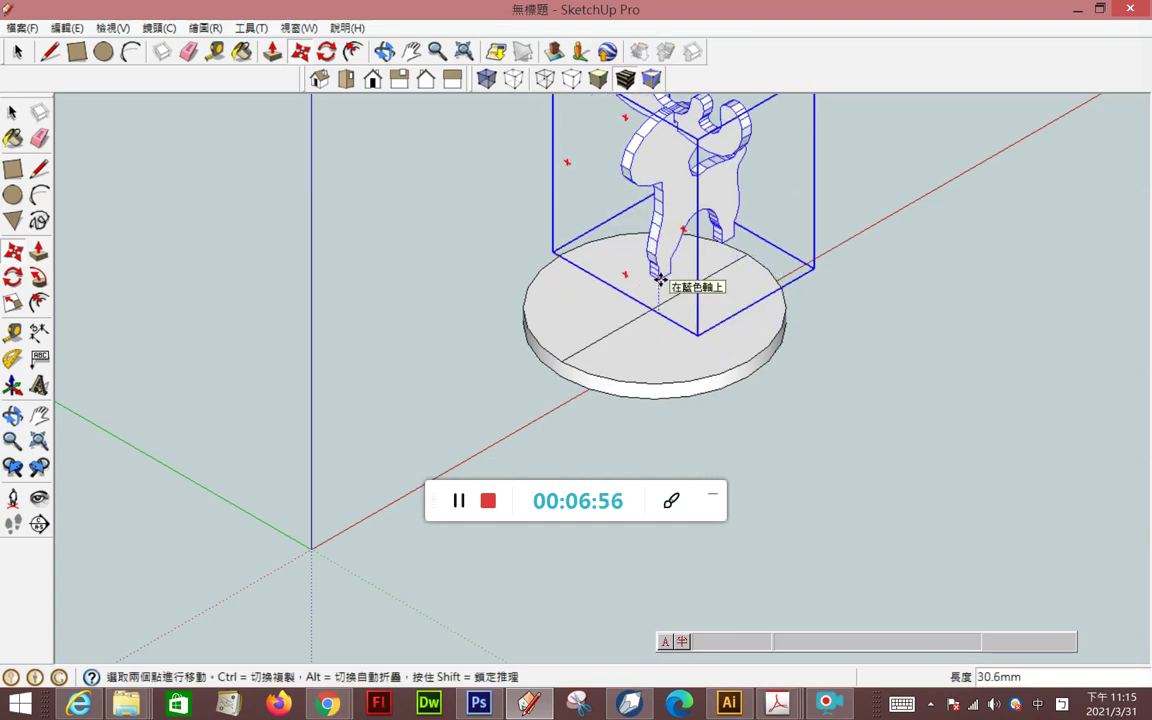
{"action": "type", "text": "-5"}
{"action": "key", "text": "Return"}
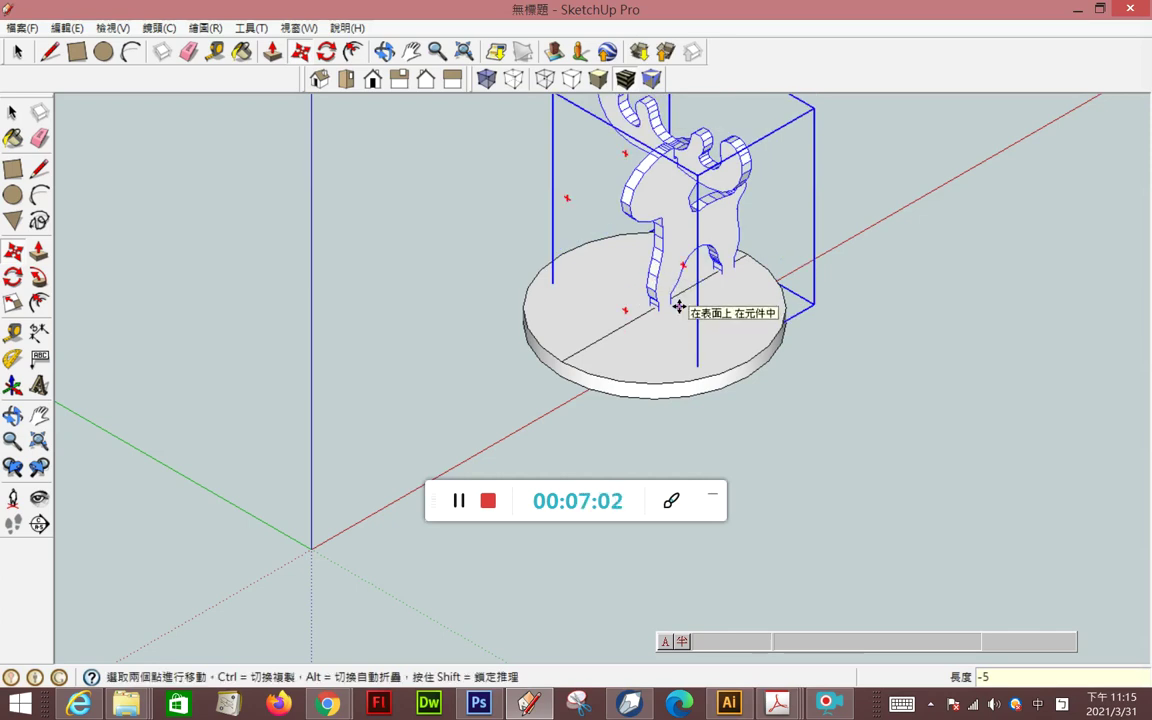
{"action": "key", "text": "Return"}
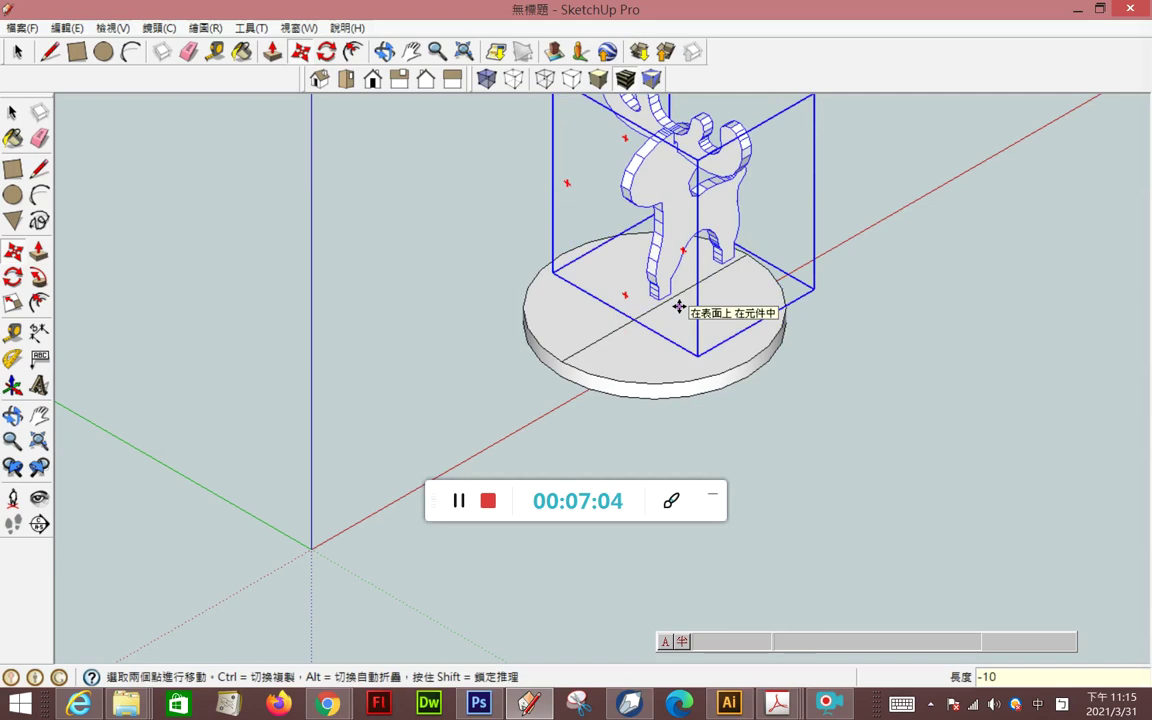
{"action": "scroll", "coordinate": [678, 306], "scroll_direction": "up", "scroll_amount": 2}
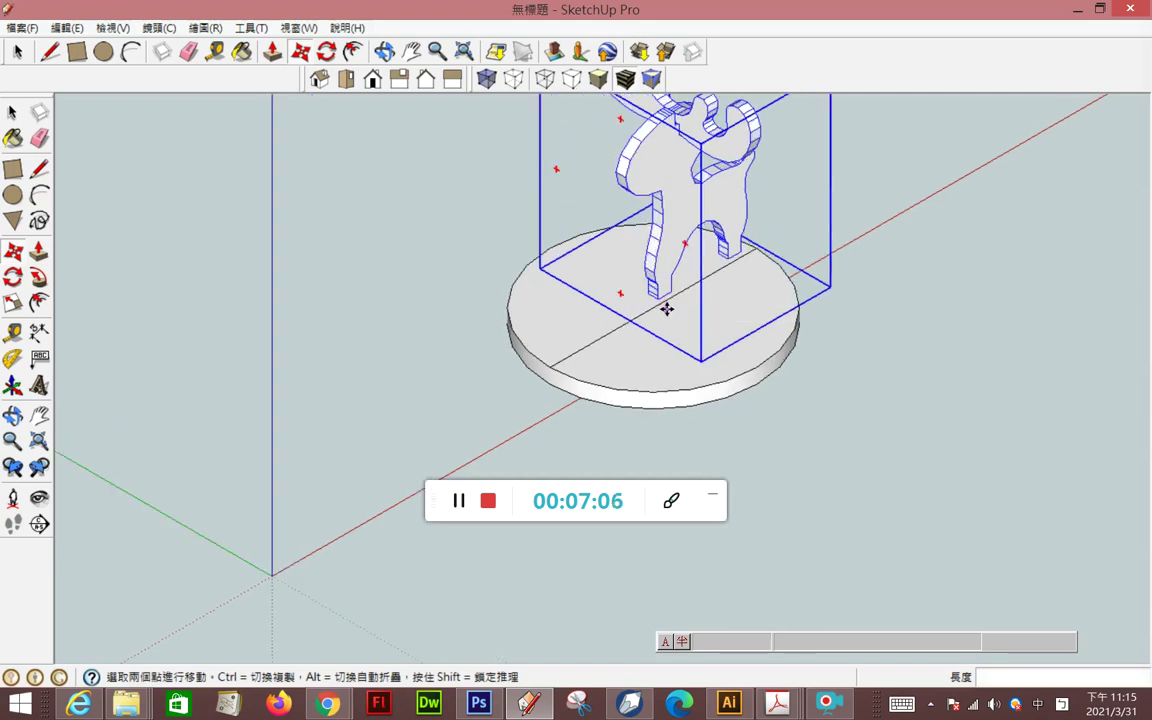
{"action": "left_click", "coordinate": [657, 292]}
{"action": "type", "text": "-1"}
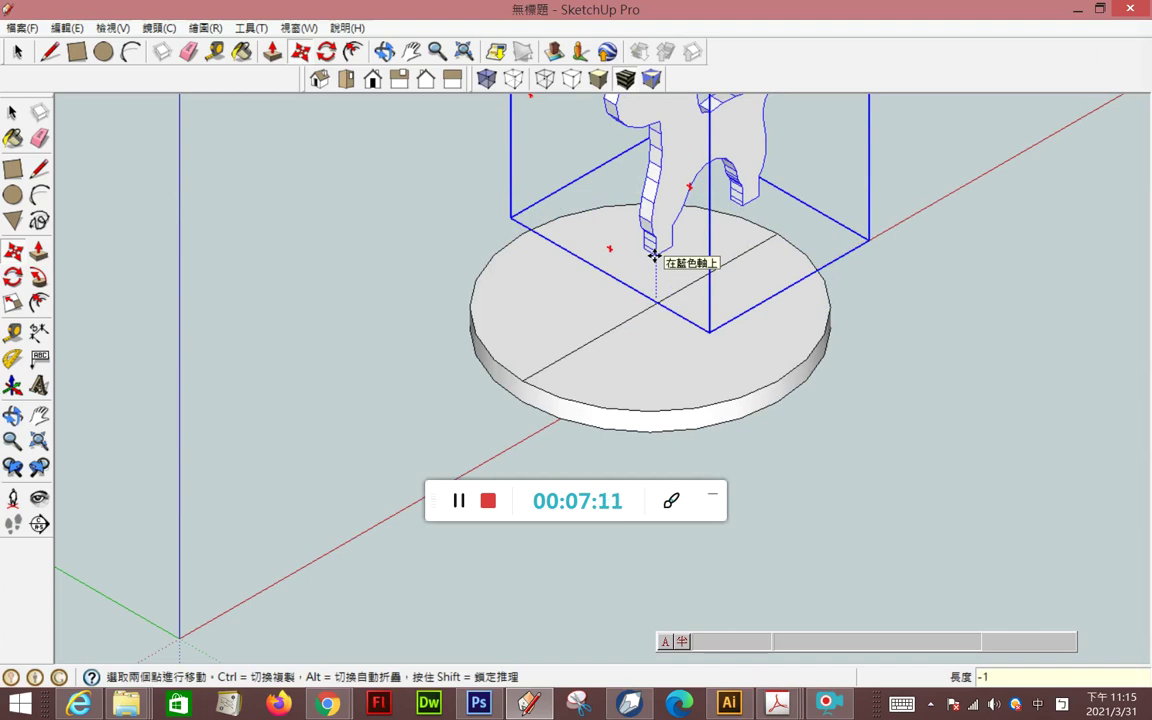
{"action": "type", "text": "5"}
{"action": "key", "text": "Return"}
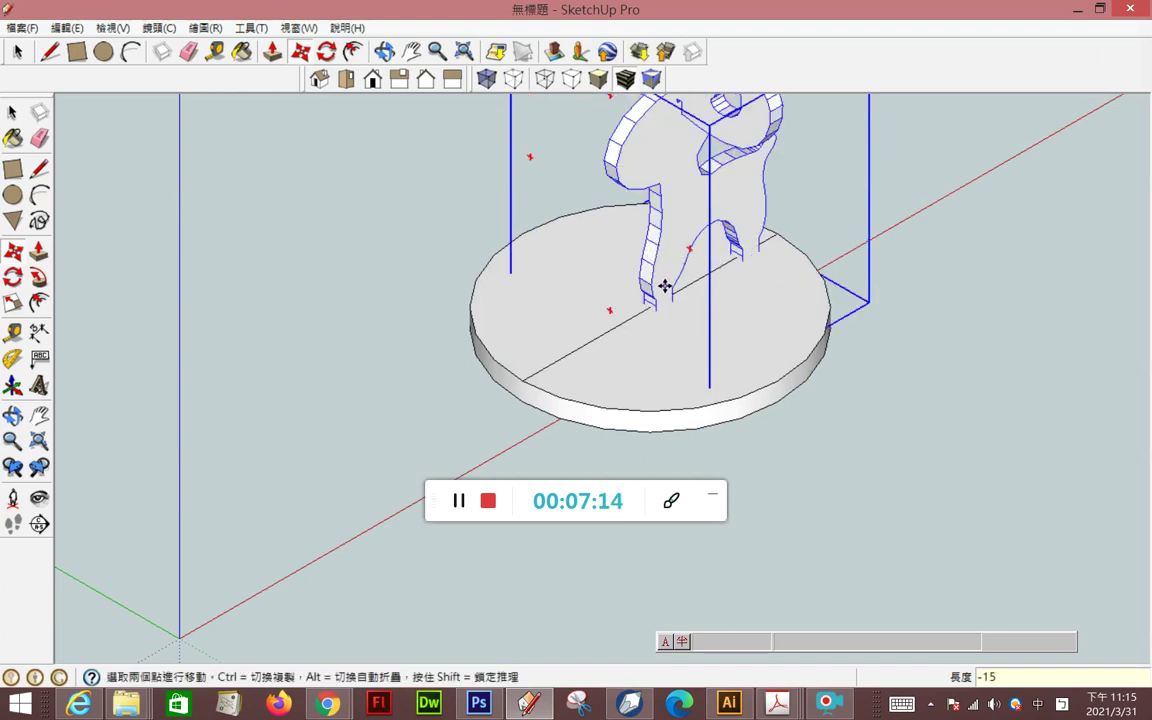
Sink the deer another 5 mm lower toward the base.
{"action": "scroll", "coordinate": [666, 286], "scroll_direction": "down", "scroll_amount": 1}
{"action": "scroll", "coordinate": [662, 296], "scroll_direction": "up", "scroll_amount": 2}
{"action": "scroll", "coordinate": [662, 296], "scroll_direction": "up", "scroll_amount": 2}
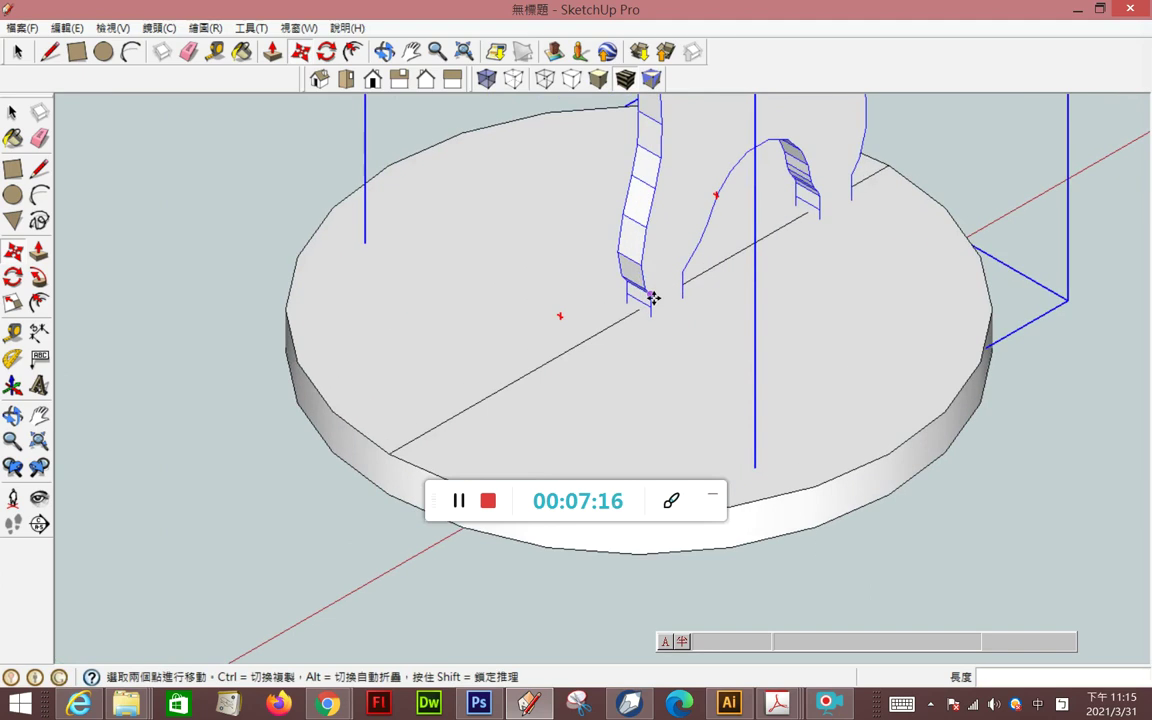
{"action": "left_click", "coordinate": [650, 297]}
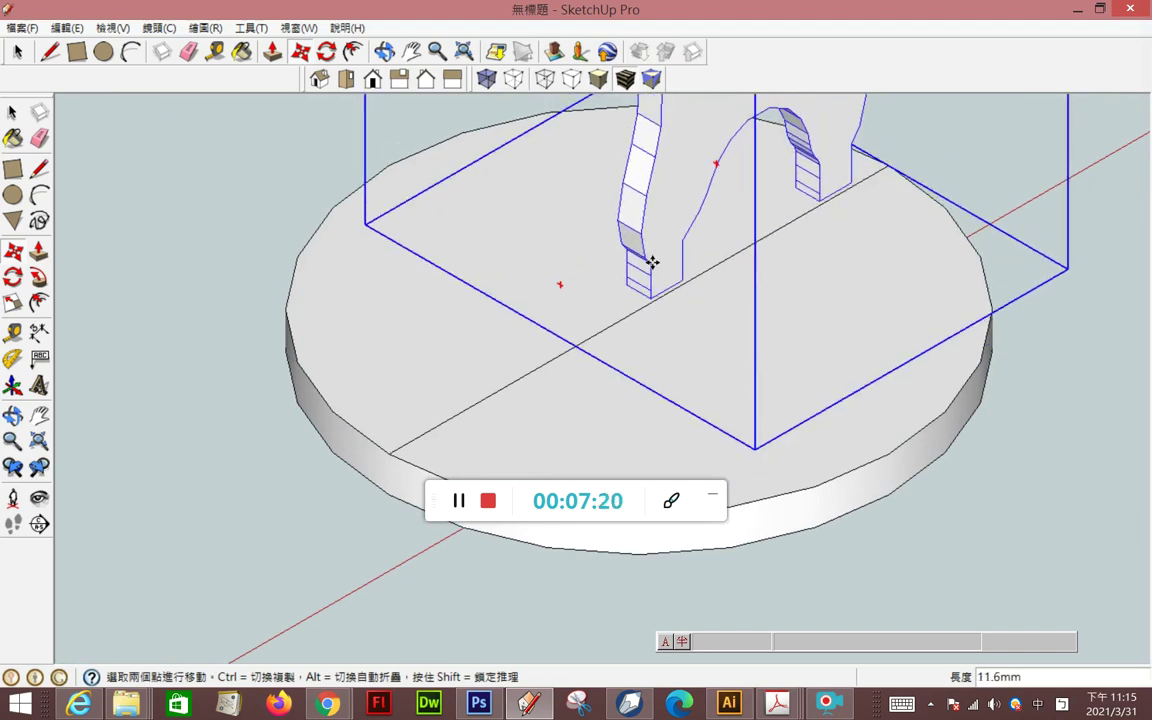
{"action": "type", "text": "-5"}
{"action": "key", "text": "Return"}
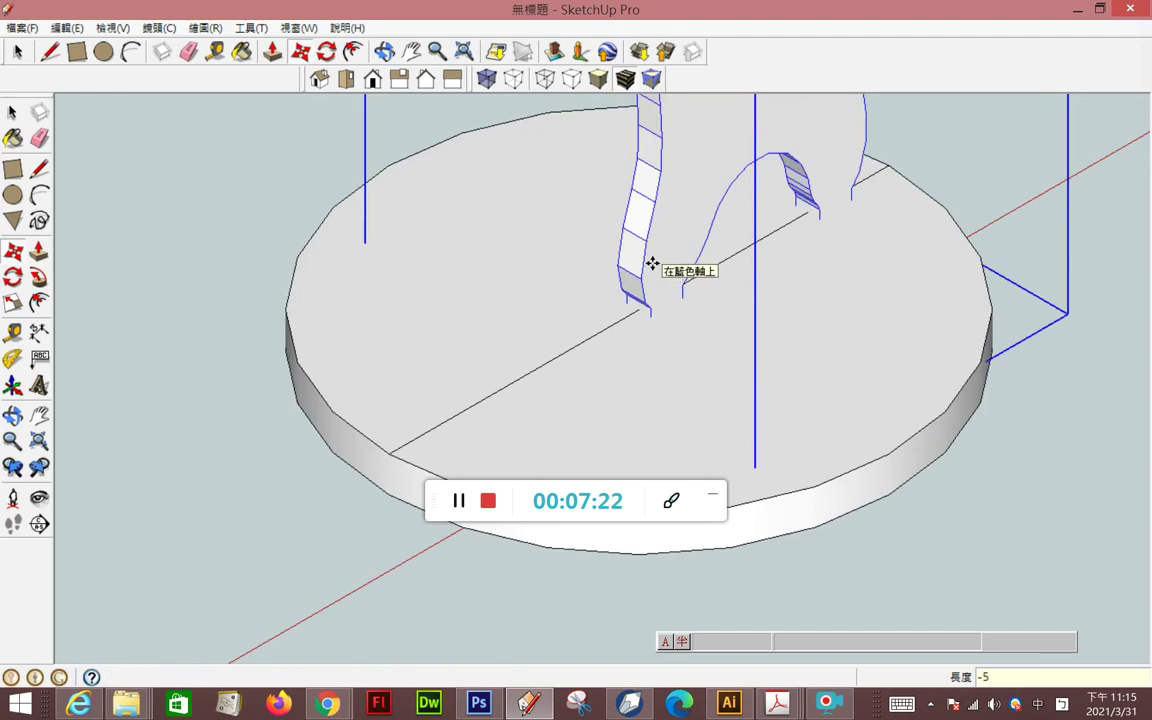
Inspect the feet closer and lower the deer a final 5 mm onto the base.
{"action": "middle_click_drag", "start_coordinate": [717, 334], "coordinate": [532, 216]}
{"action": "scroll", "coordinate": [640, 255], "scroll_direction": "down", "scroll_amount": 3}
{"action": "mouse_move", "coordinate": [638, 255]}
{"action": "middle_mouse_down"}
{"action": "mouse_move", "coordinate": [743, 329]}
{"action": "mouse_move", "coordinate": [708, 340]}
{"action": "mouse_move", "coordinate": [738, 360]}
{"action": "middle_mouse_up"}
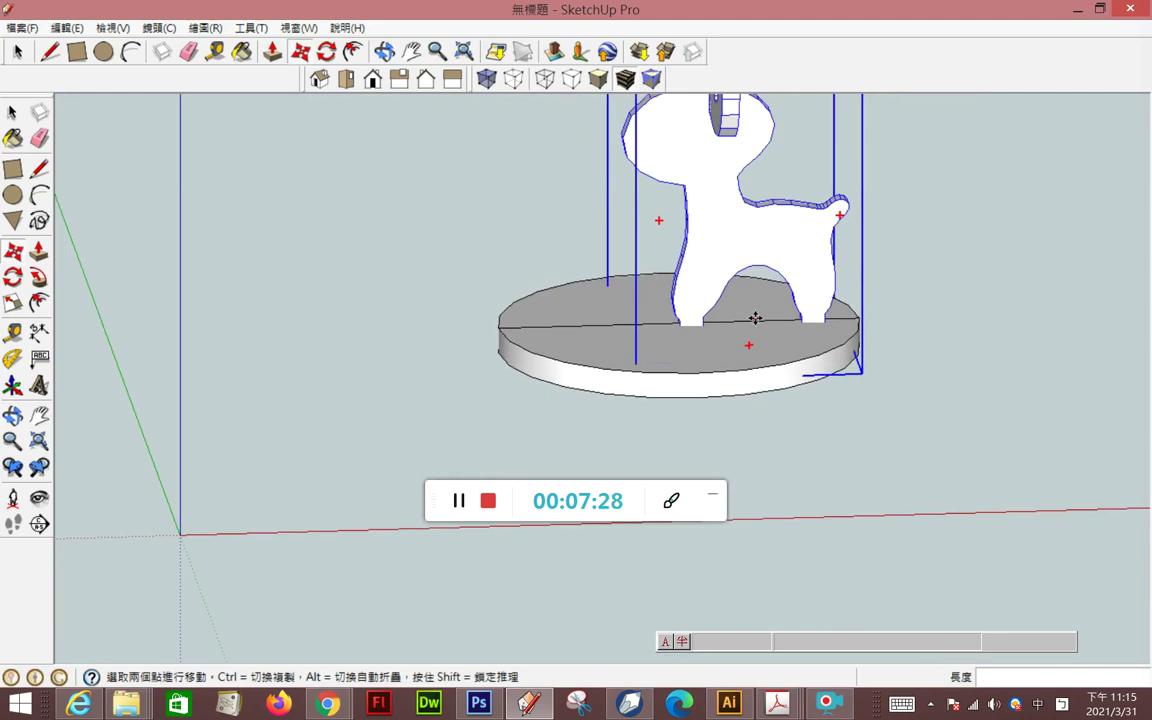
{"action": "left_click", "coordinate": [847, 205]}
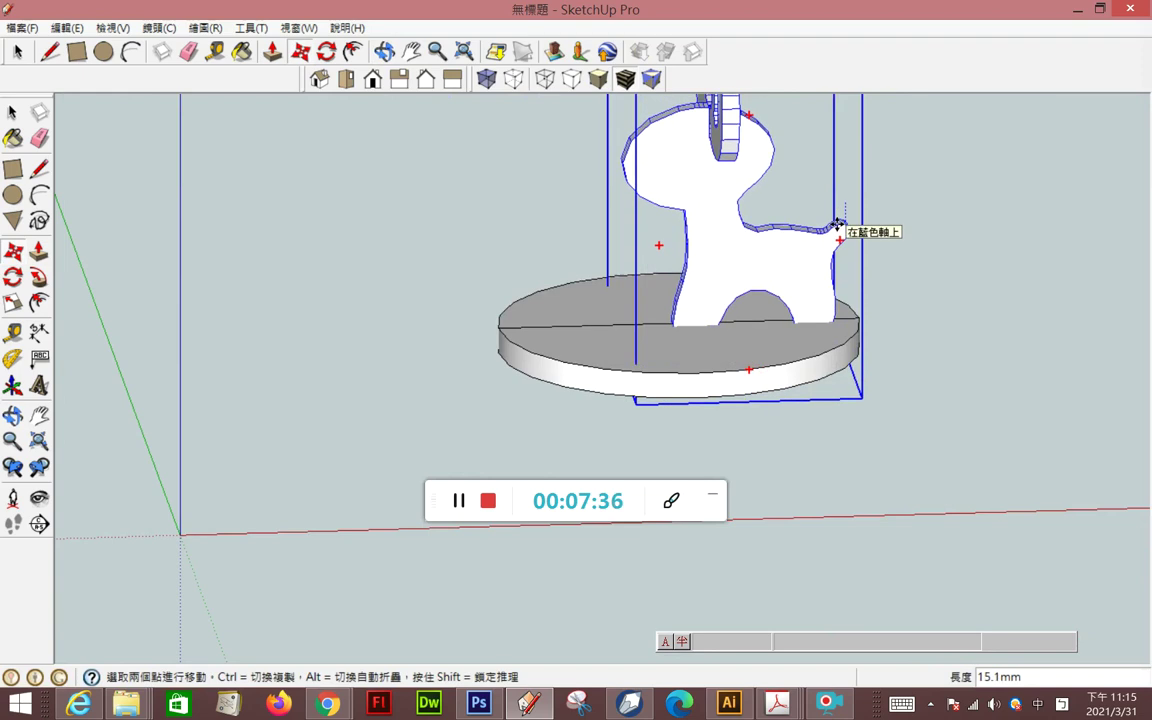
{"action": "type", "text": "-5"}
{"action": "key", "text": "Return"}
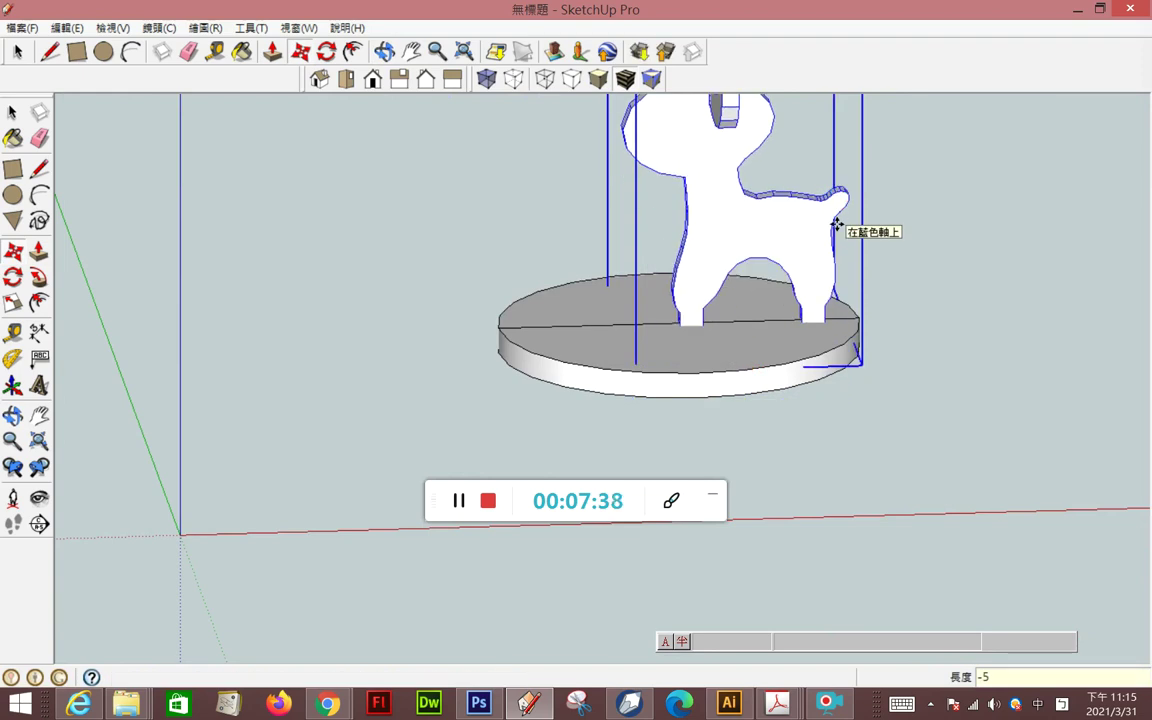
{"action": "left_click", "coordinate": [845, 197]}
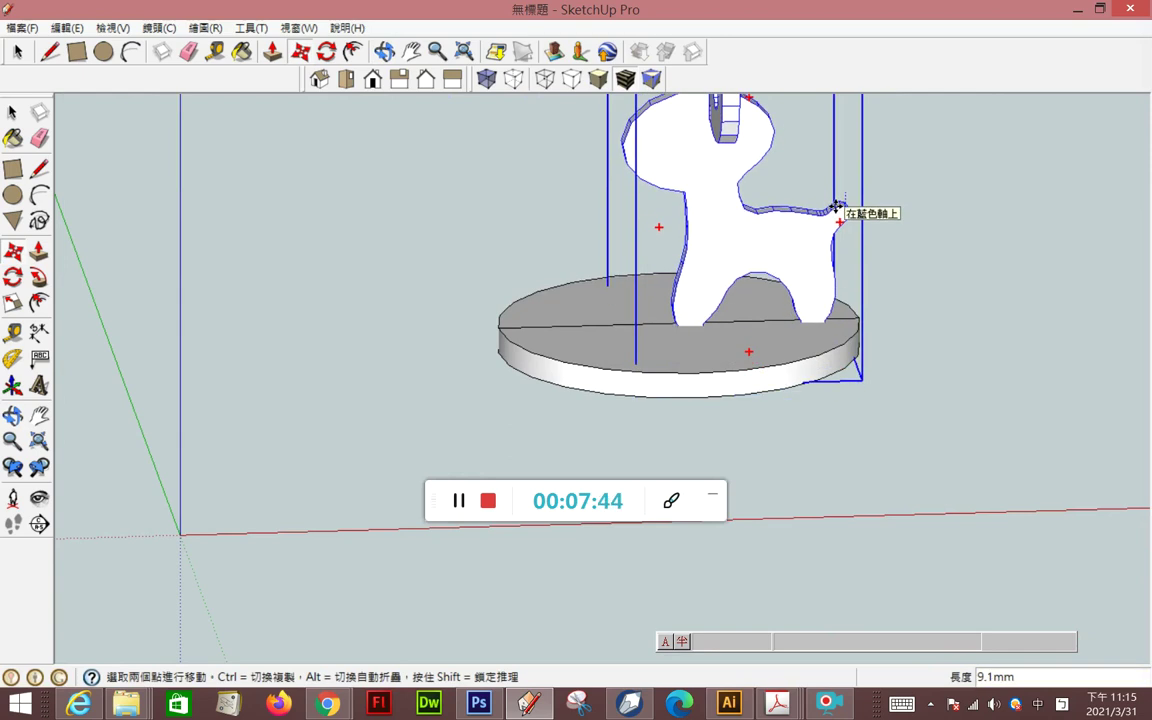
{"action": "left_click", "coordinate": [838, 210]}
{"action": "middle_click_drag", "start_coordinate": [698, 306], "coordinate": [762, 152]}
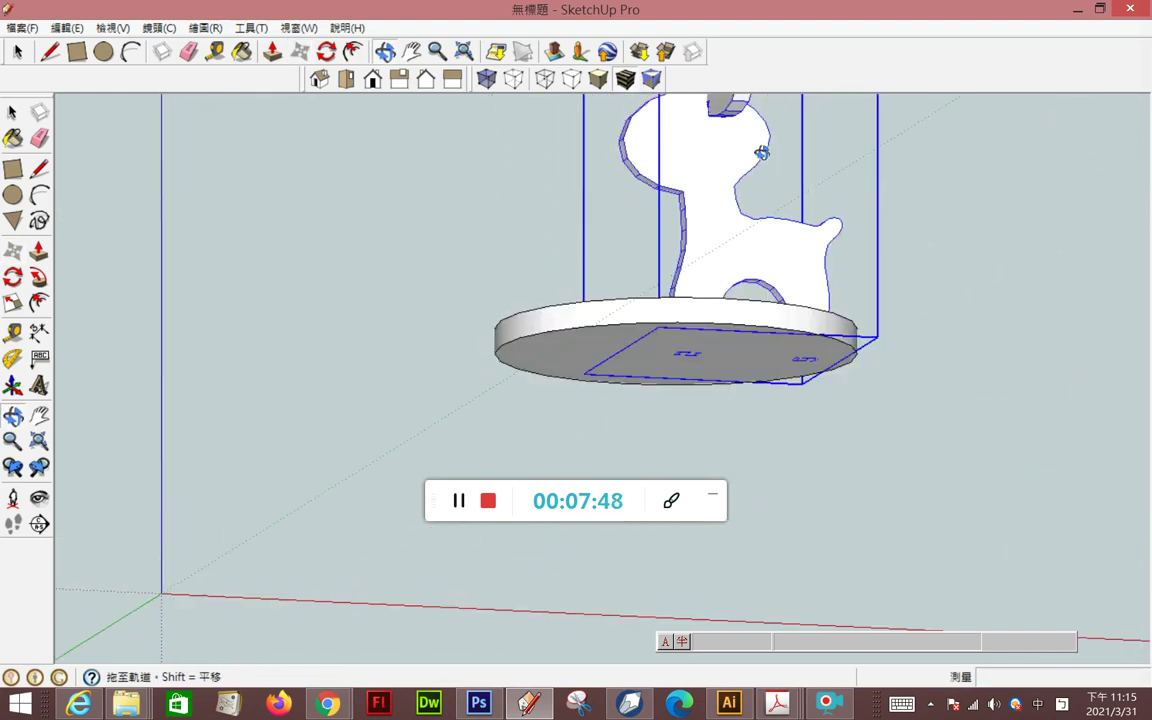
Push the base disc's bottom face down about 10 mm to thicken it.
{"action": "left_click", "coordinate": [12, 112]}
{"action": "left_click", "coordinate": [334, 300]}
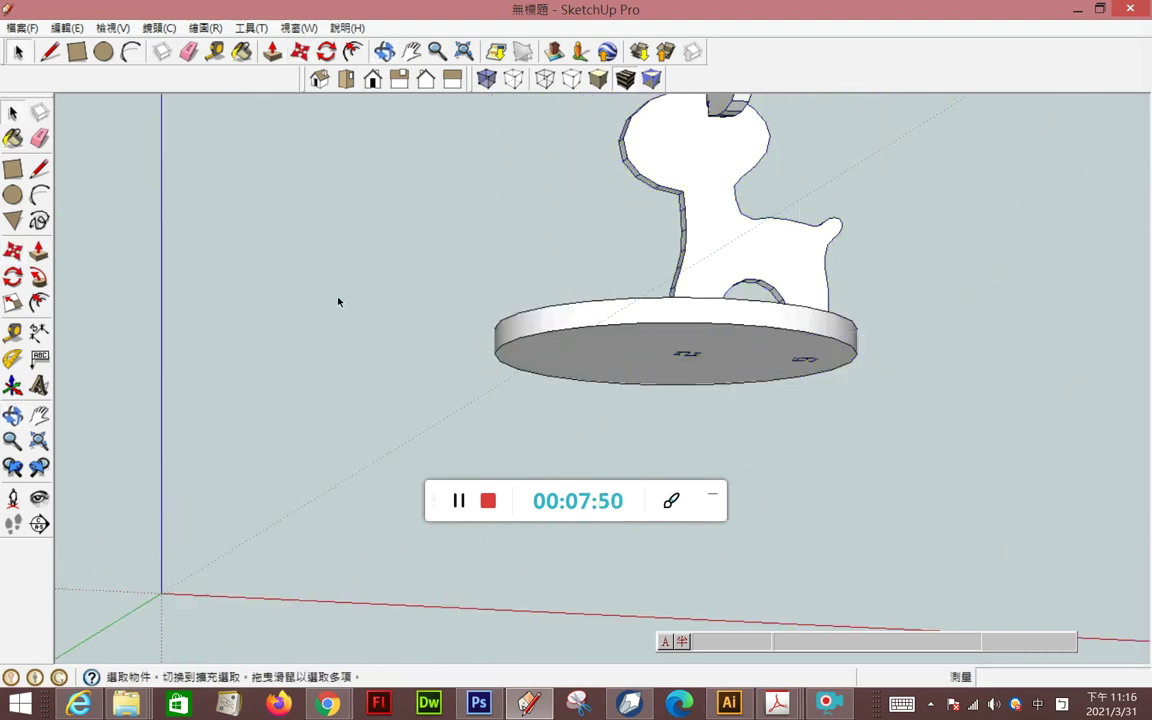
{"action": "left_click", "coordinate": [530, 356]}
{"action": "double_click", "coordinate": [530, 356]}
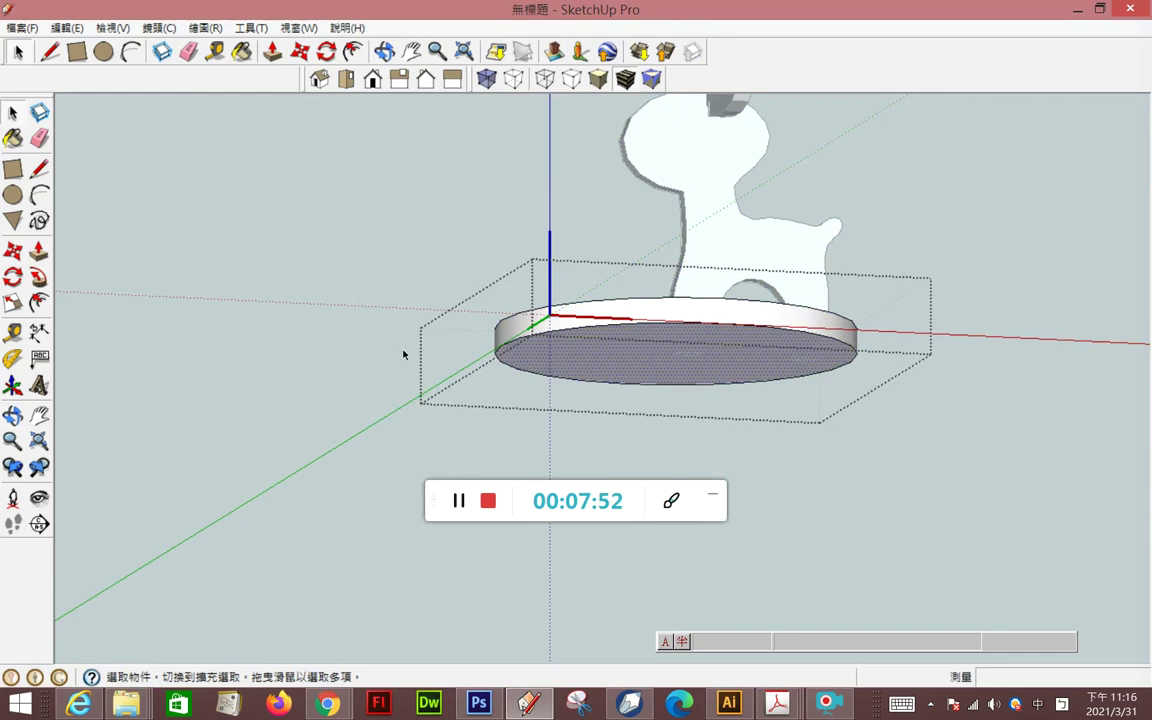
{"action": "left_click", "coordinate": [39, 250]}
{"action": "mouse_move", "coordinate": [612, 352]}
{"action": "left_mouse_down"}
{"action": "mouse_move", "coordinate": [613, 375]}
{"action": "mouse_move", "coordinate": [607, 360]}
{"action": "left_mouse_up"}
{"action": "middle_click_drag", "start_coordinate": [607, 360], "coordinate": [80, 228]}
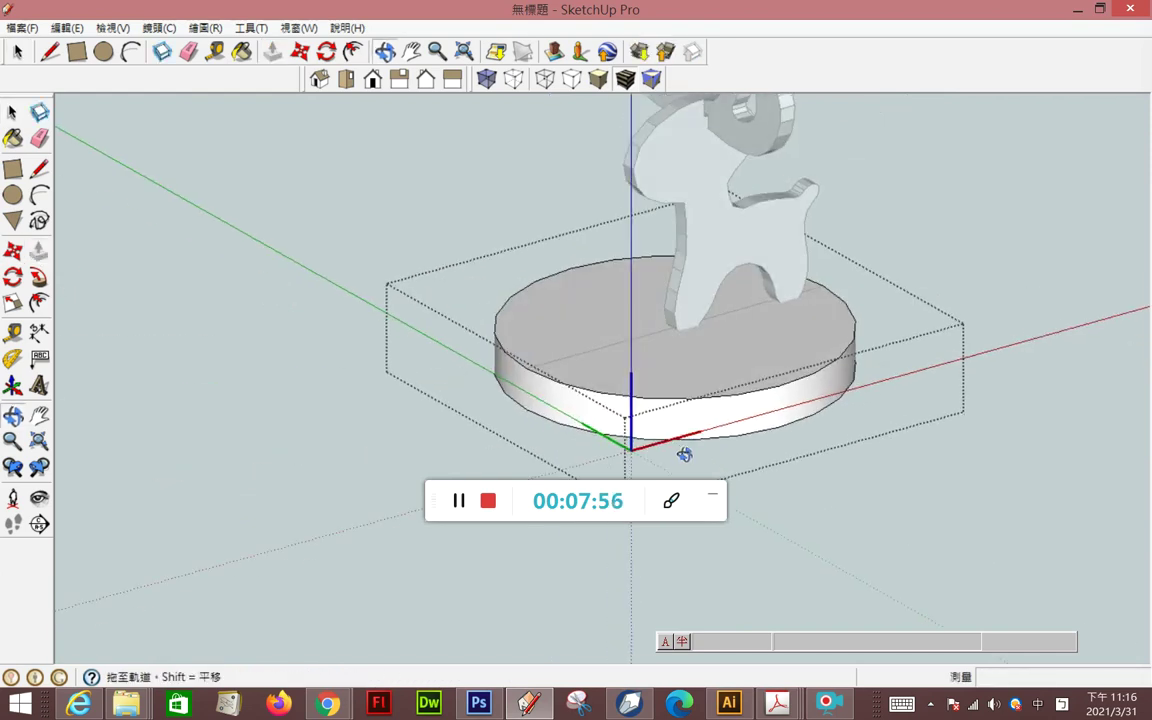
{"action": "left_click", "coordinate": [12, 112]}
{"action": "left_click", "coordinate": [284, 172]}
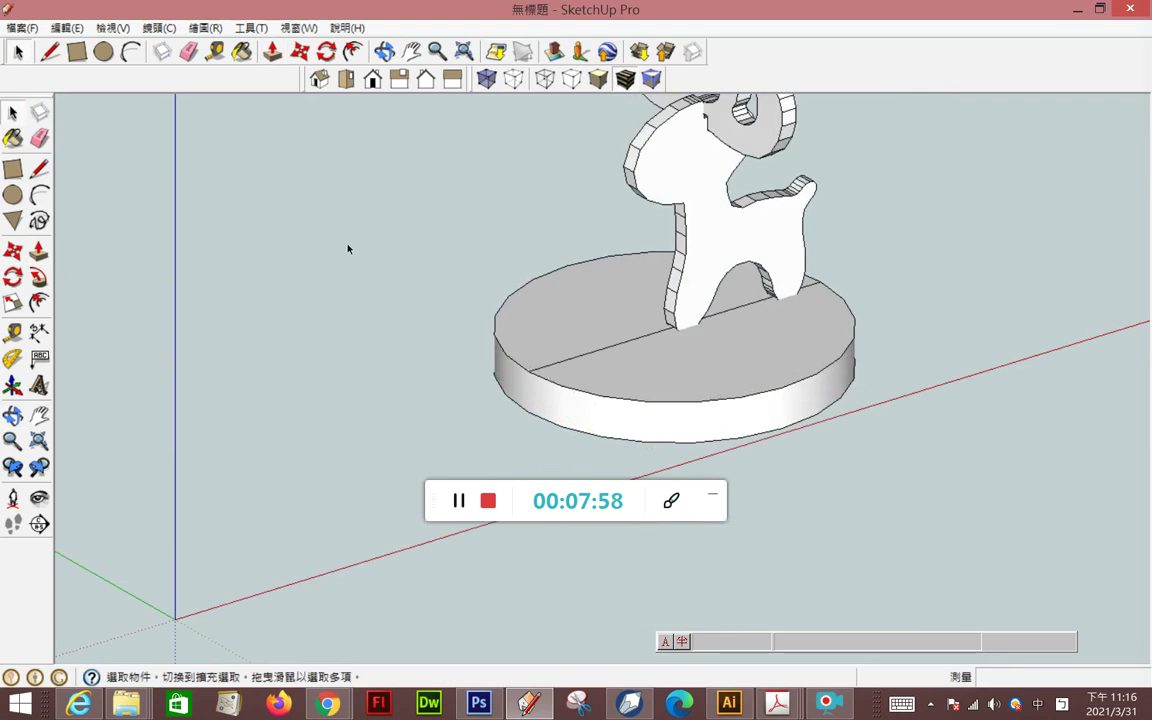
Delete the line crossing the top of the base disc.
{"action": "scroll", "coordinate": [369, 272], "scroll_direction": "down", "scroll_amount": 2}
{"action": "scroll", "coordinate": [370, 277], "scroll_direction": "down", "scroll_amount": 2}
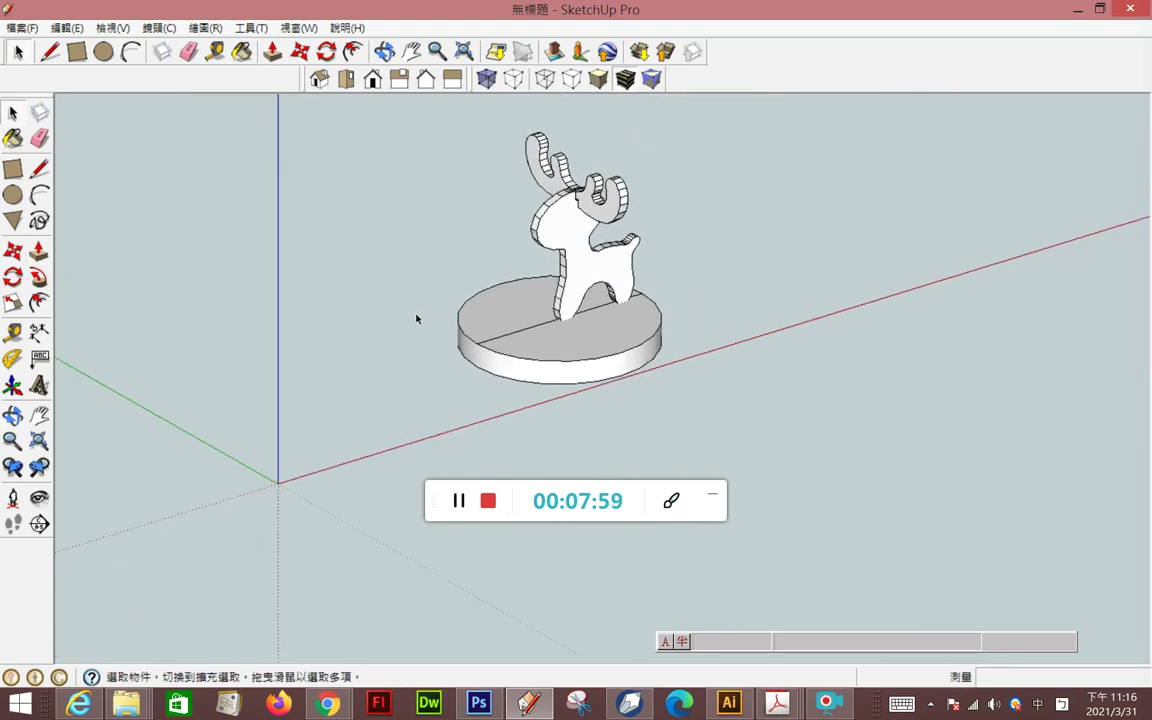
{"action": "left_click", "coordinate": [509, 341]}
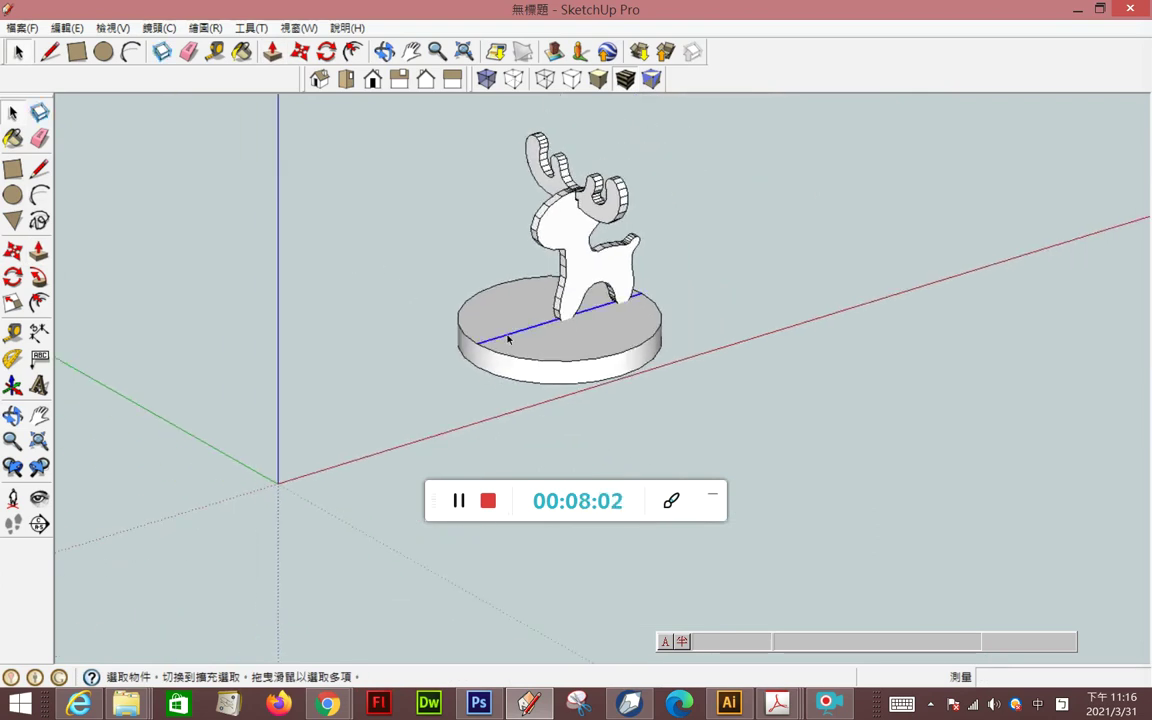
{"action": "key", "text": "Delete"}
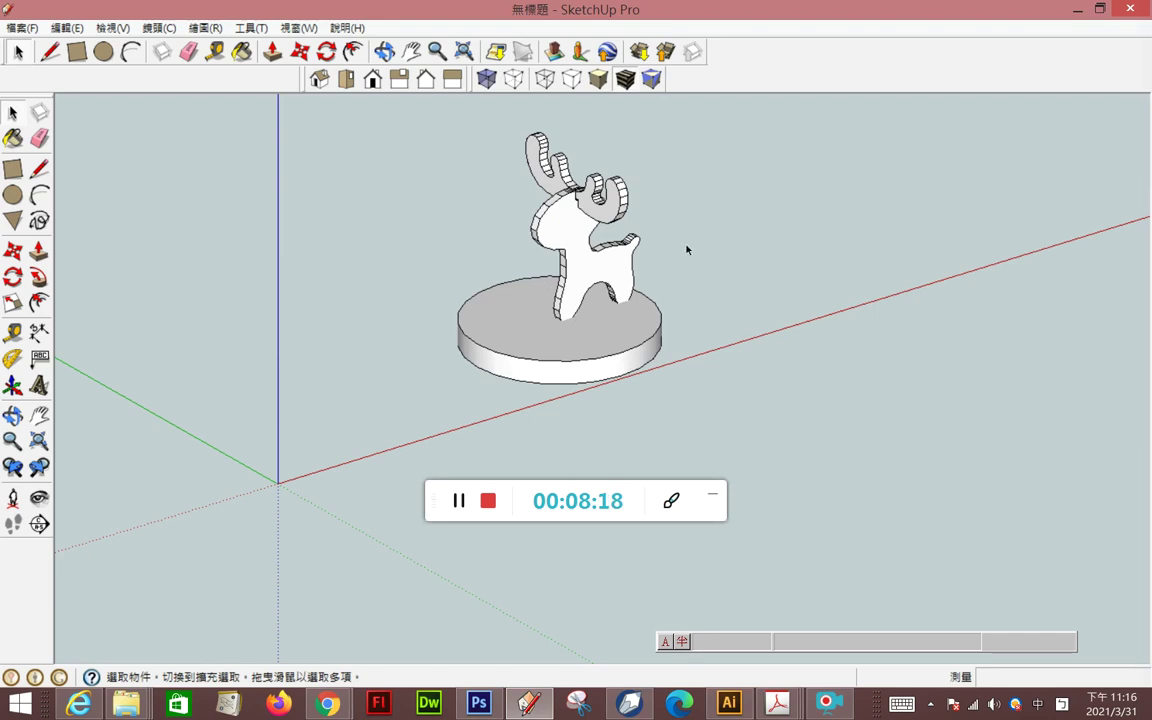
{"action": "scroll", "coordinate": [698, 248], "scroll_direction": "up", "scroll_amount": 2}
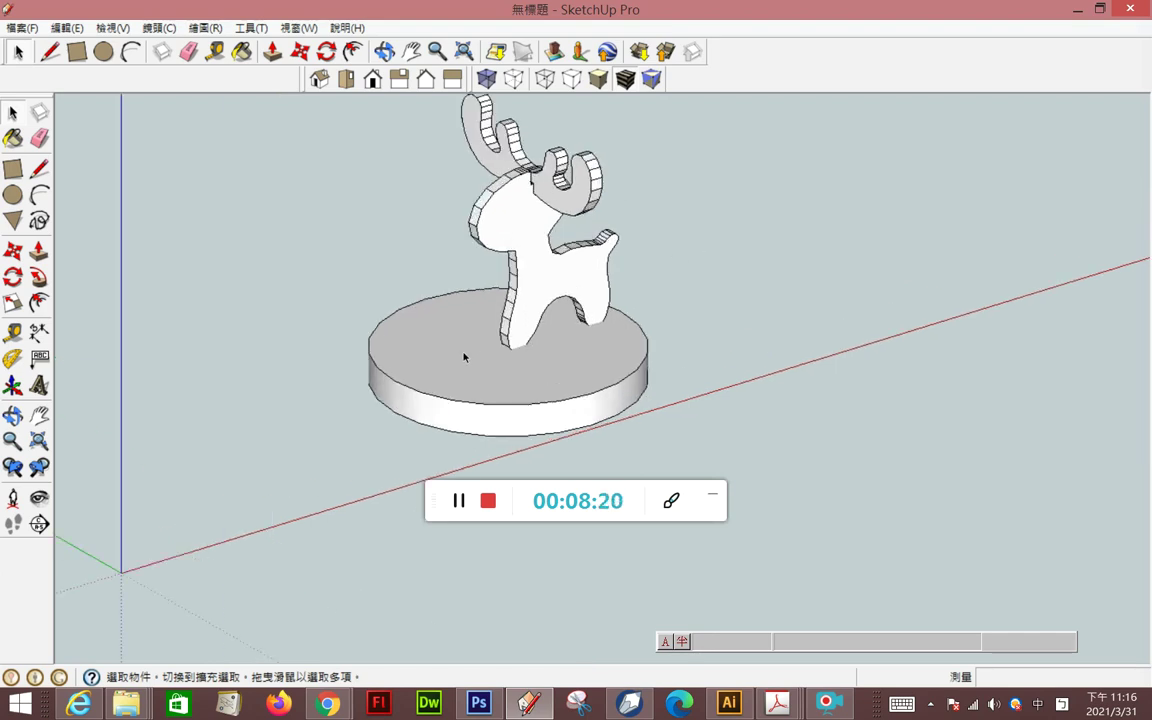
Draw a tall standing rectangle to the right of the deer in Back view.
{"action": "left_click", "coordinate": [13, 169]}
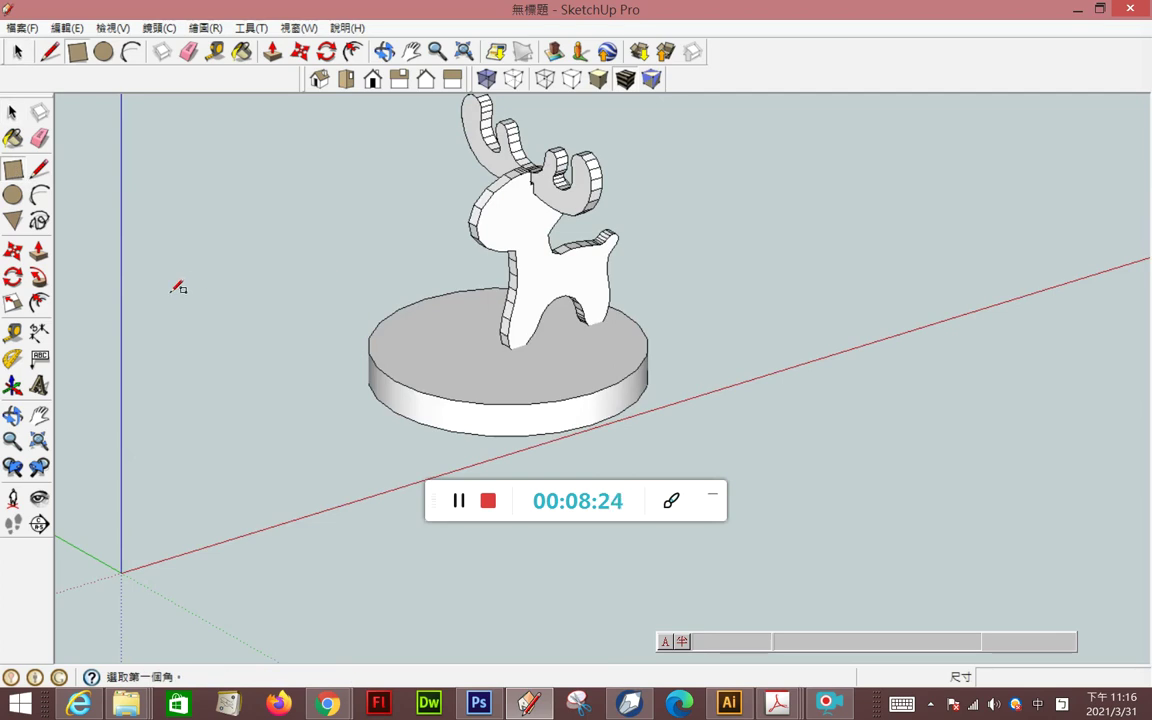
{"action": "left_click", "coordinate": [401, 84]}
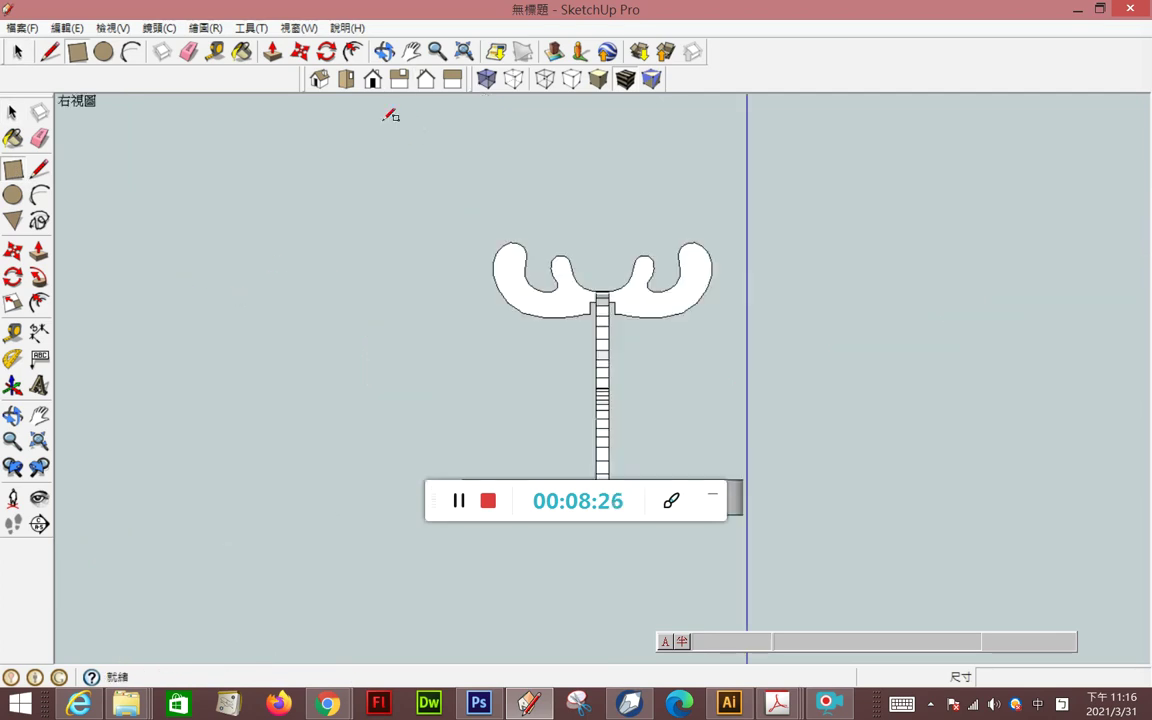
{"action": "left_click", "coordinate": [426, 79]}
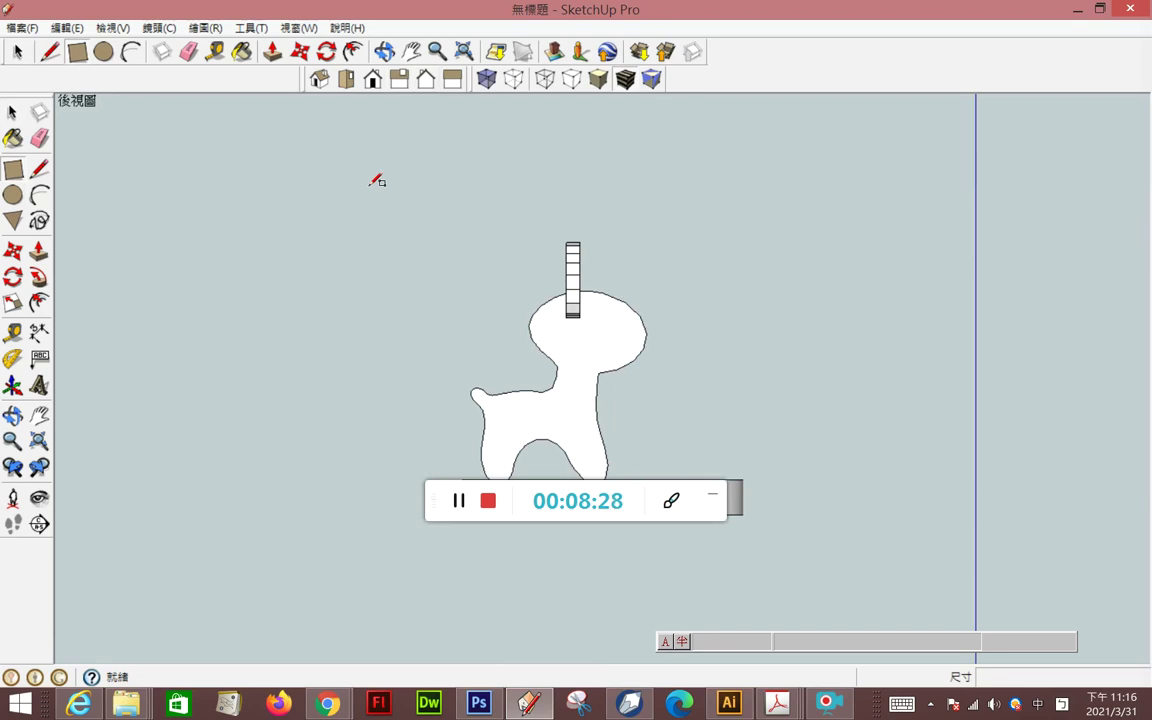
{"action": "scroll", "coordinate": [372, 183], "scroll_direction": "down", "scroll_amount": 1}
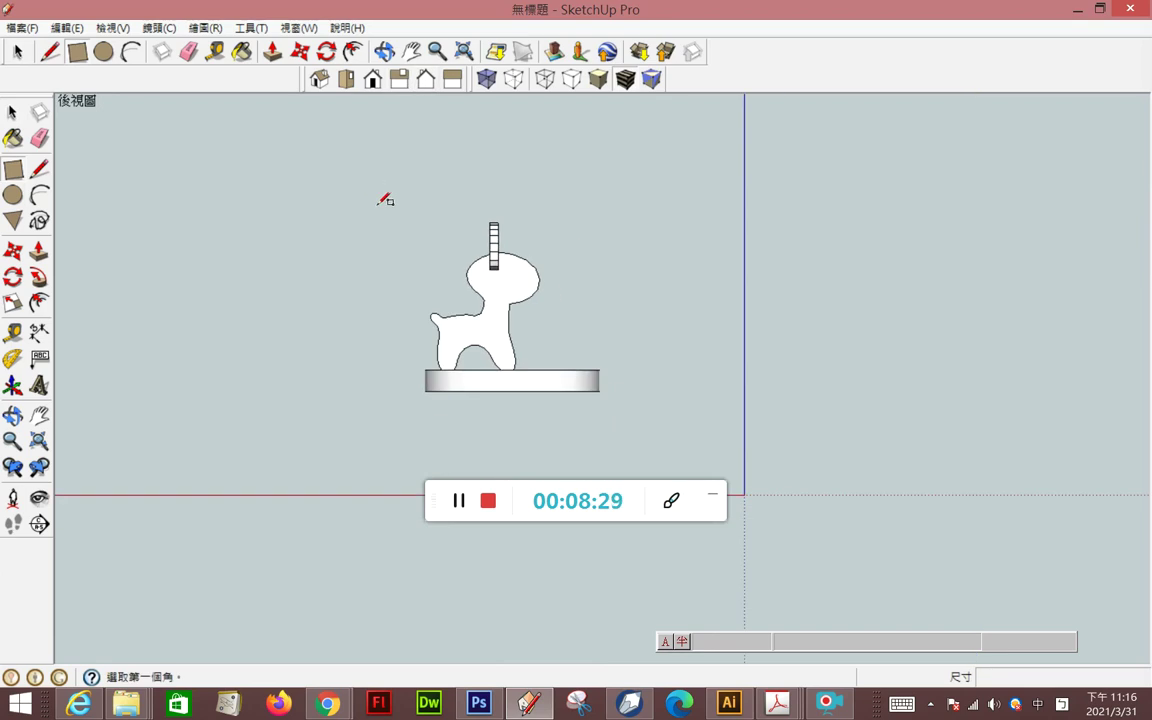
{"action": "left_click", "coordinate": [650, 378]}
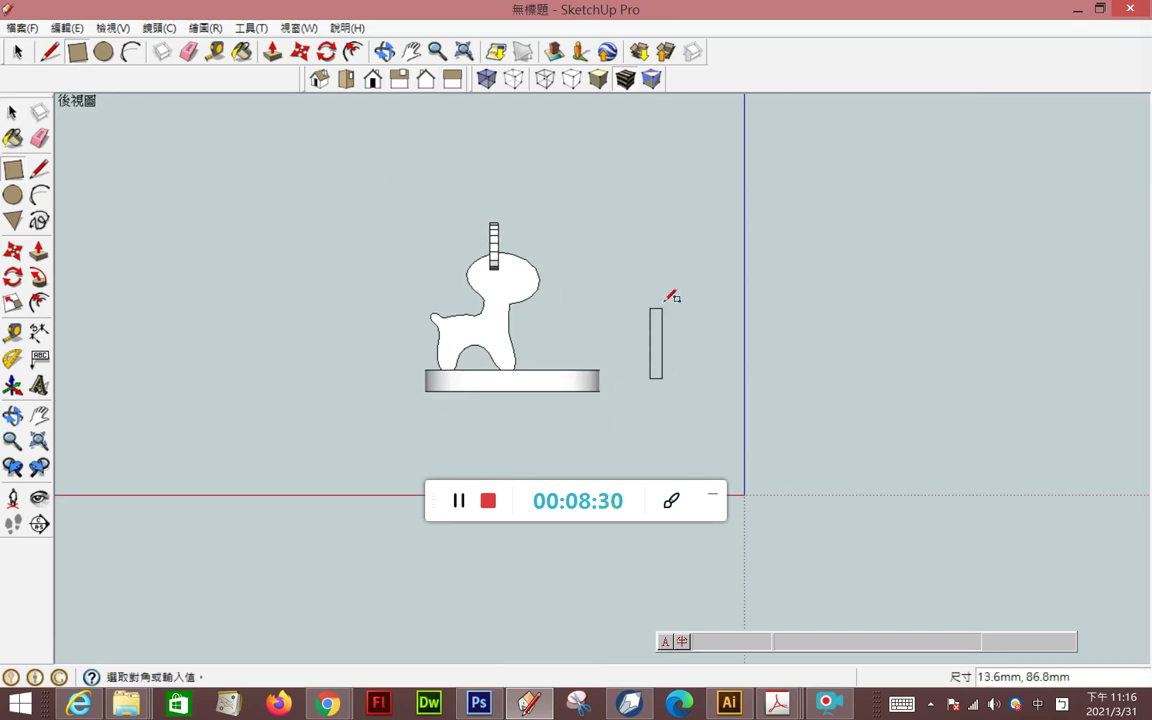
{"action": "left_click", "coordinate": [673, 186]}
{"action": "mouse_move", "coordinate": [673, 186]}
{"action": "middle_mouse_down"}
{"action": "mouse_move", "coordinate": [547, 326]}
{"action": "mouse_move", "coordinate": [342, 388]}
{"action": "mouse_move", "coordinate": [172, 268]}
{"action": "middle_mouse_up"}
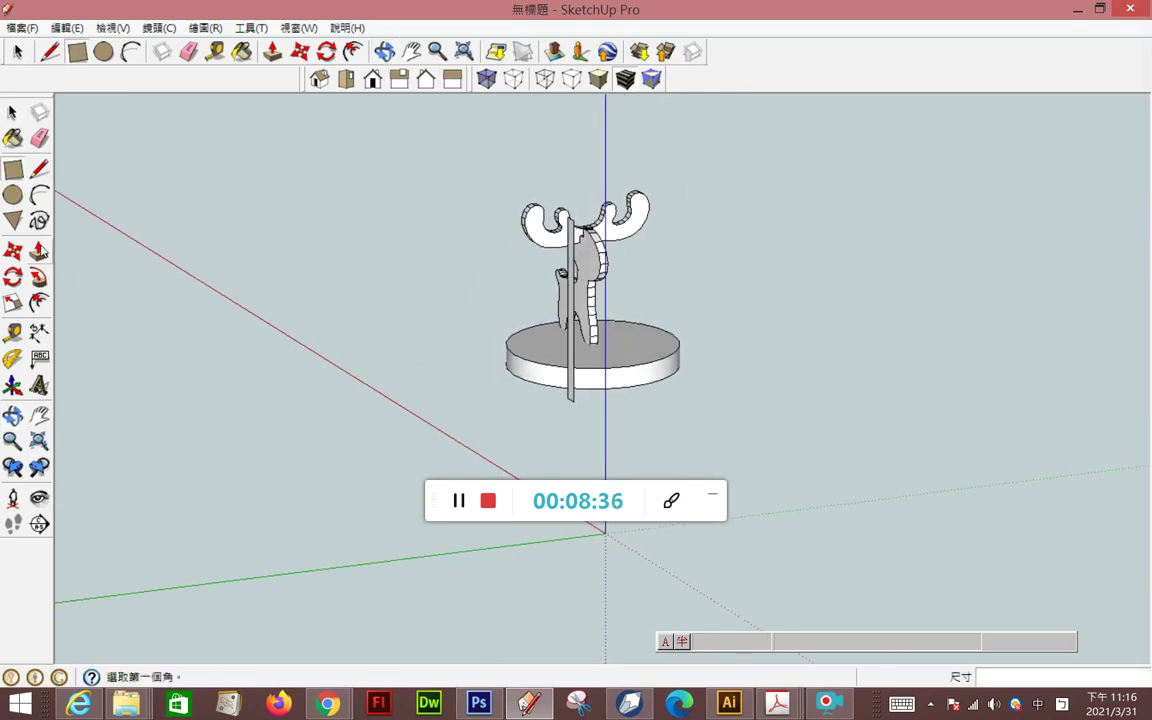
Push/Pull the rectangle about 343.8 mm into a flat slab.
{"action": "key", "text": "p"}
{"action": "left_click", "coordinate": [513, 308]}
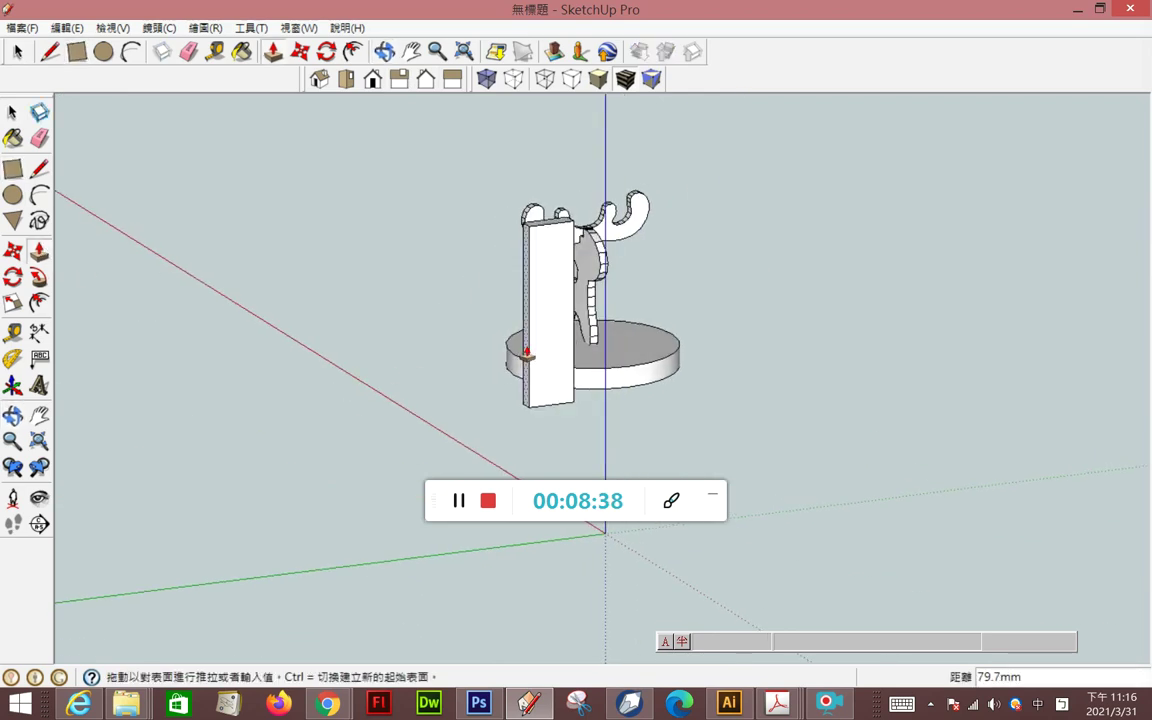
{"action": "left_click", "coordinate": [314, 391]}
{"action": "middle_click_drag", "start_coordinate": [603, 354], "coordinate": [181, 396]}
{"action": "left_click", "coordinate": [12, 112]}
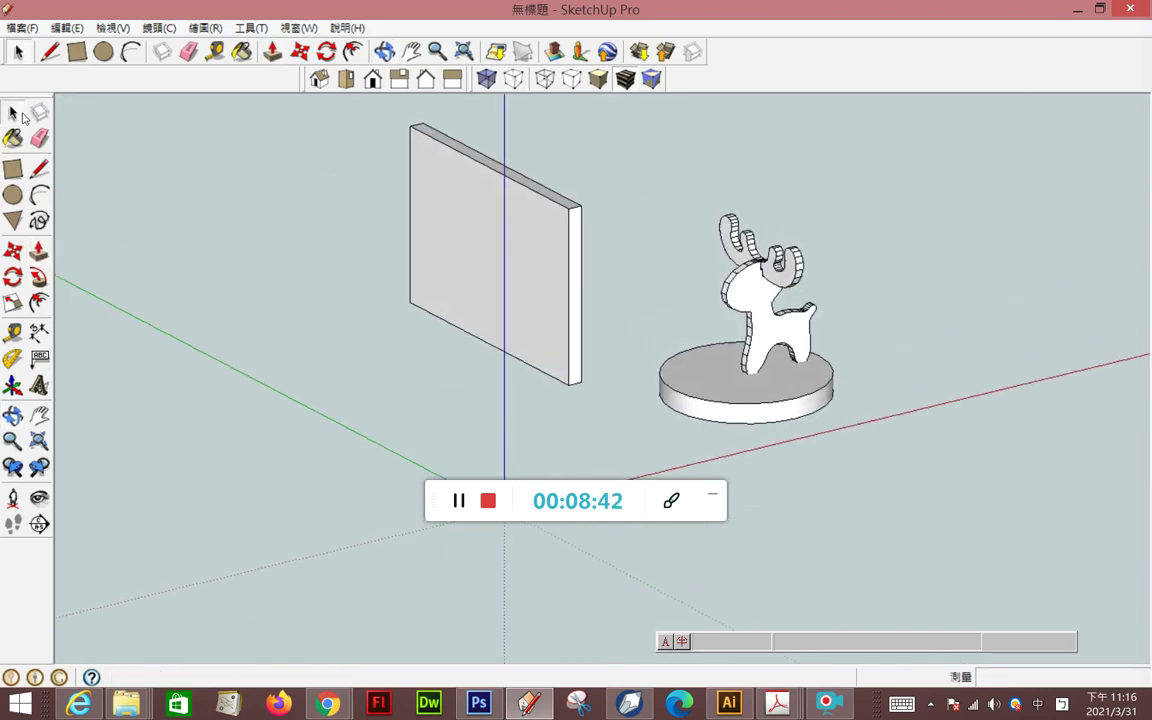
Turn the new upright slab into a component.
{"action": "left_click", "coordinate": [452, 260]}
{"action": "right_click", "coordinate": [453, 262]}
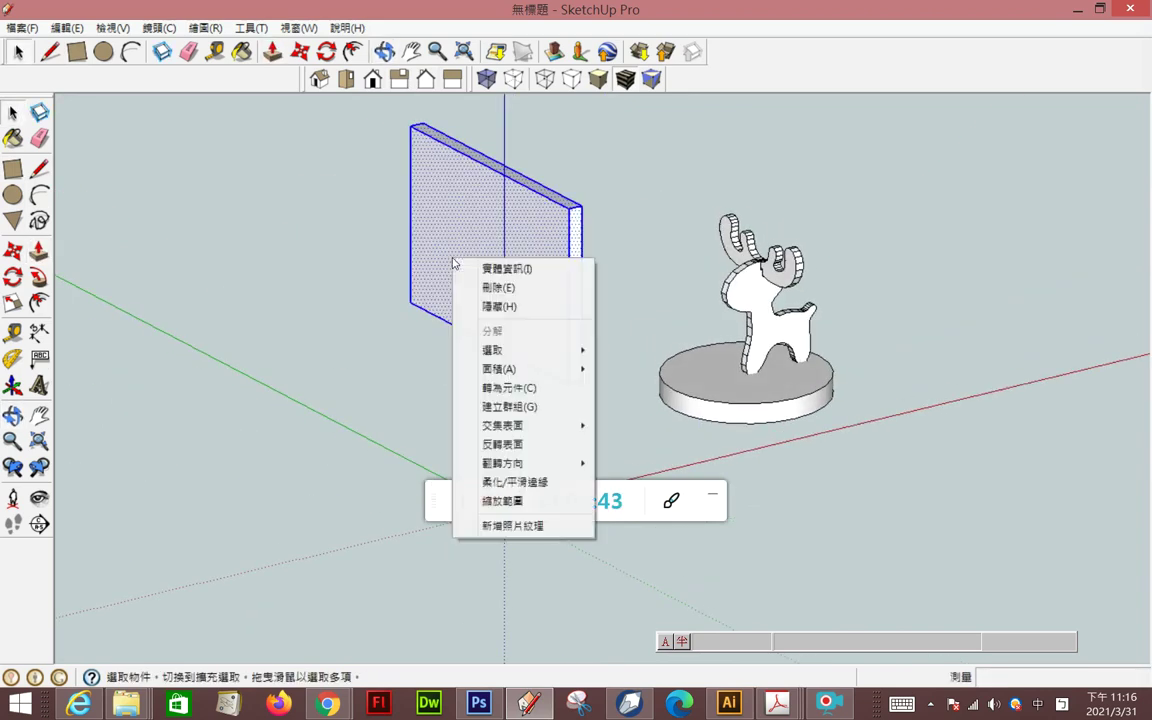
{"action": "left_click", "coordinate": [509, 387]}
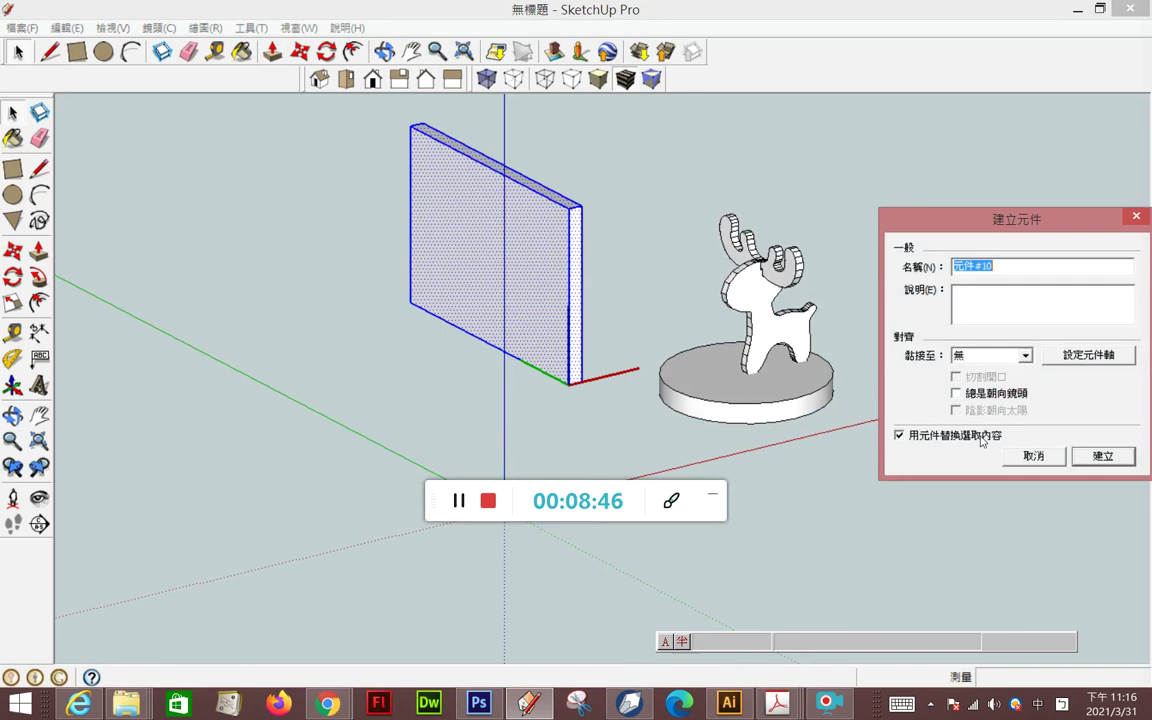
{"action": "left_click", "coordinate": [1100, 456]}
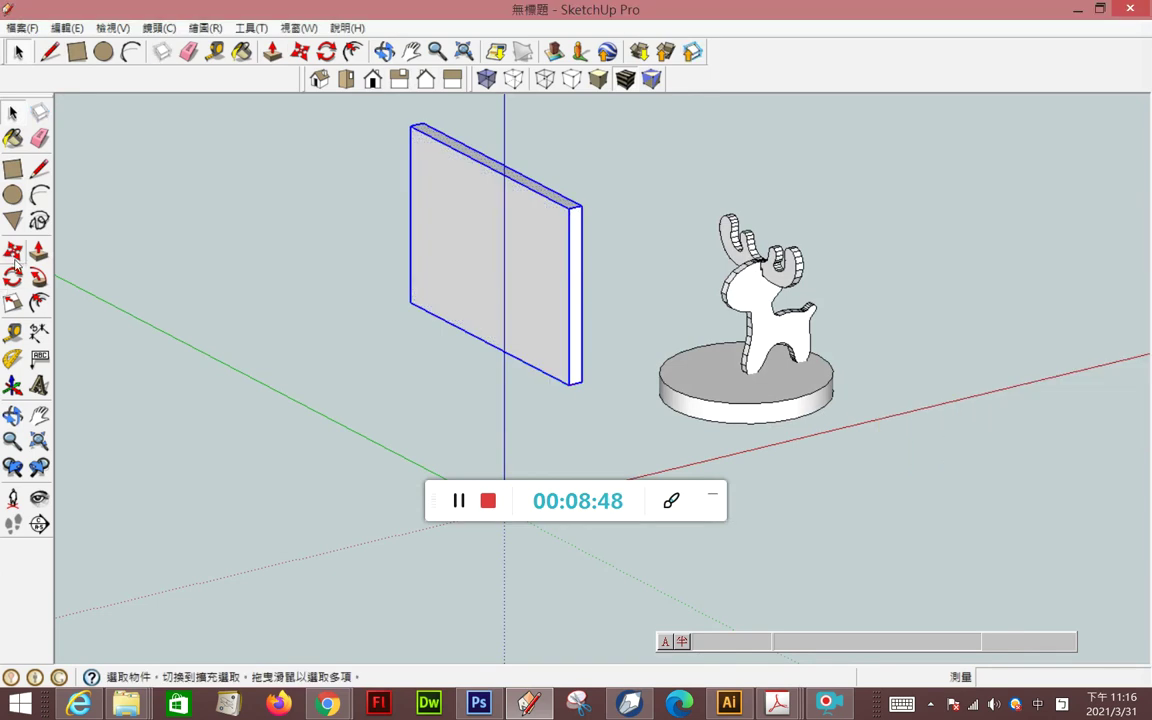
Move the slab component by its bottom corner onto the round base disc.
{"action": "left_click", "coordinate": [12, 250]}
{"action": "left_click", "coordinate": [576, 383]}
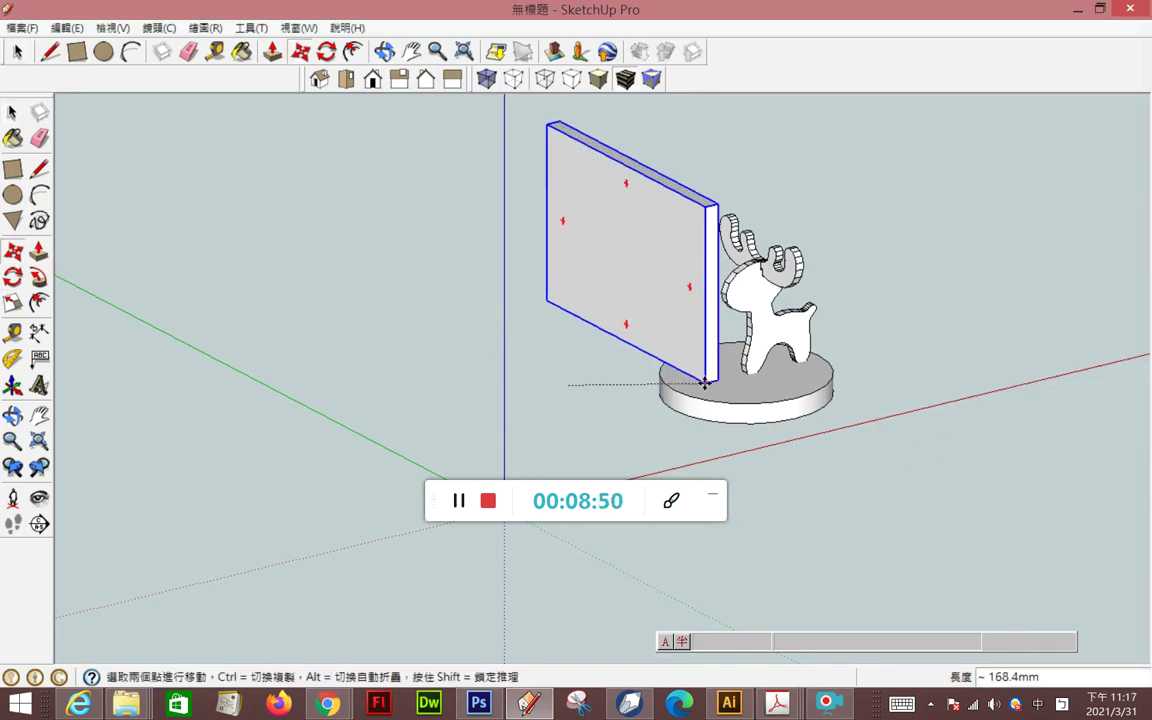
{"action": "left_click", "coordinate": [746, 400]}
{"action": "key", "text": "o"}
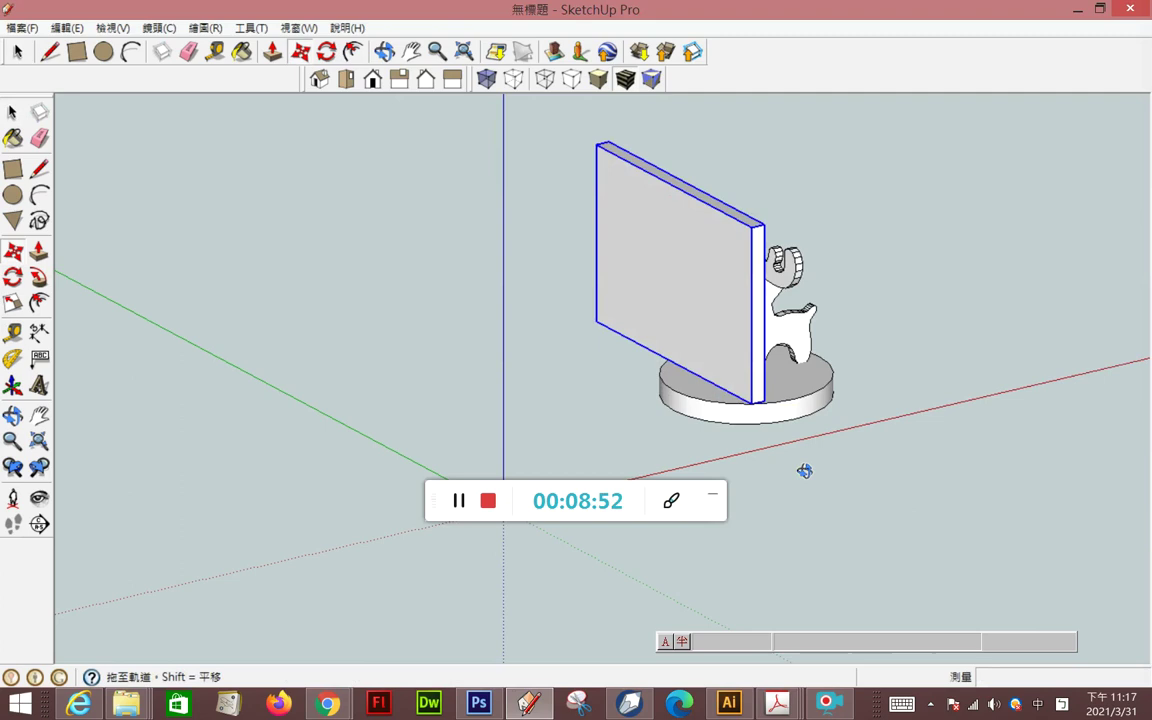
{"action": "key", "text": "F3"}
{"action": "left_click_drag", "start_coordinate": [499, 343], "coordinate": [576, 357]}
{"action": "scroll", "coordinate": [663, 437], "scroll_direction": "up", "scroll_amount": 3}
{"action": "scroll", "coordinate": [668, 424], "scroll_direction": "up", "scroll_amount": 3}
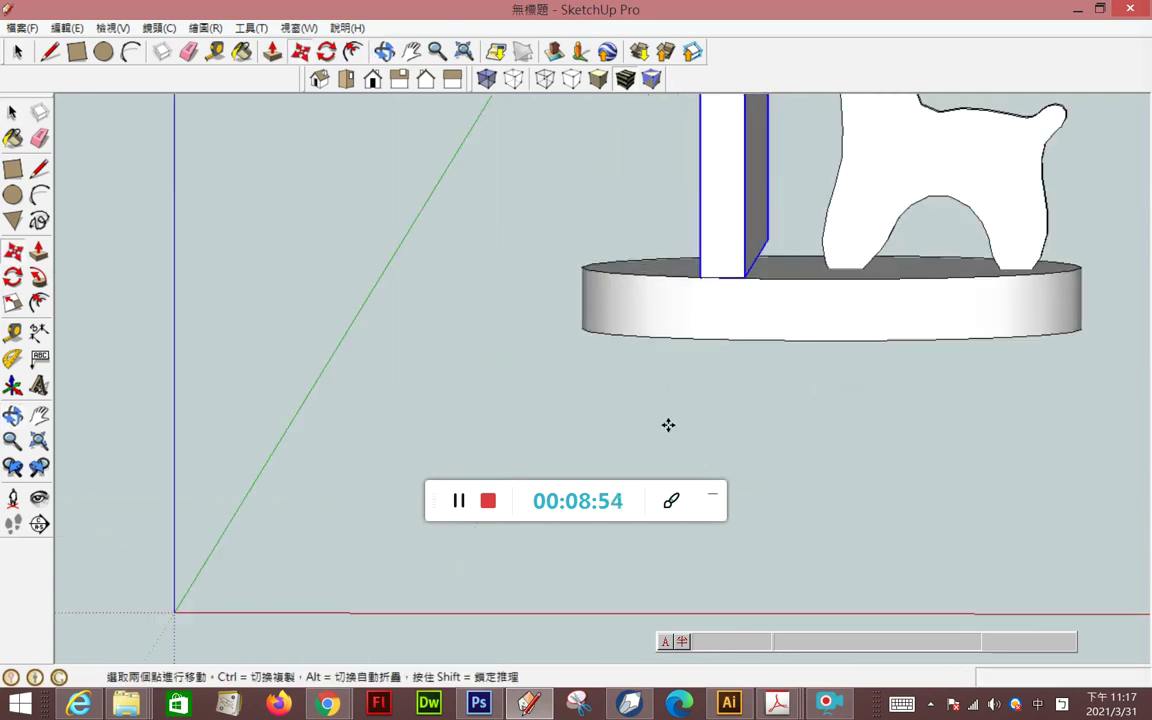
{"action": "mouse_move", "coordinate": [710, 491]}
{"action": "left_mouse_down"}
{"action": "mouse_move", "coordinate": [694, 437]}
{"action": "mouse_move", "coordinate": [766, 249]}
{"action": "mouse_move", "coordinate": [712, 221]}
{"action": "mouse_move", "coordinate": [720, 198]}
{"action": "left_mouse_up"}
In Front view, shift the board left onto the disc's left side against the deer's head.
{"action": "key", "text": "m"}
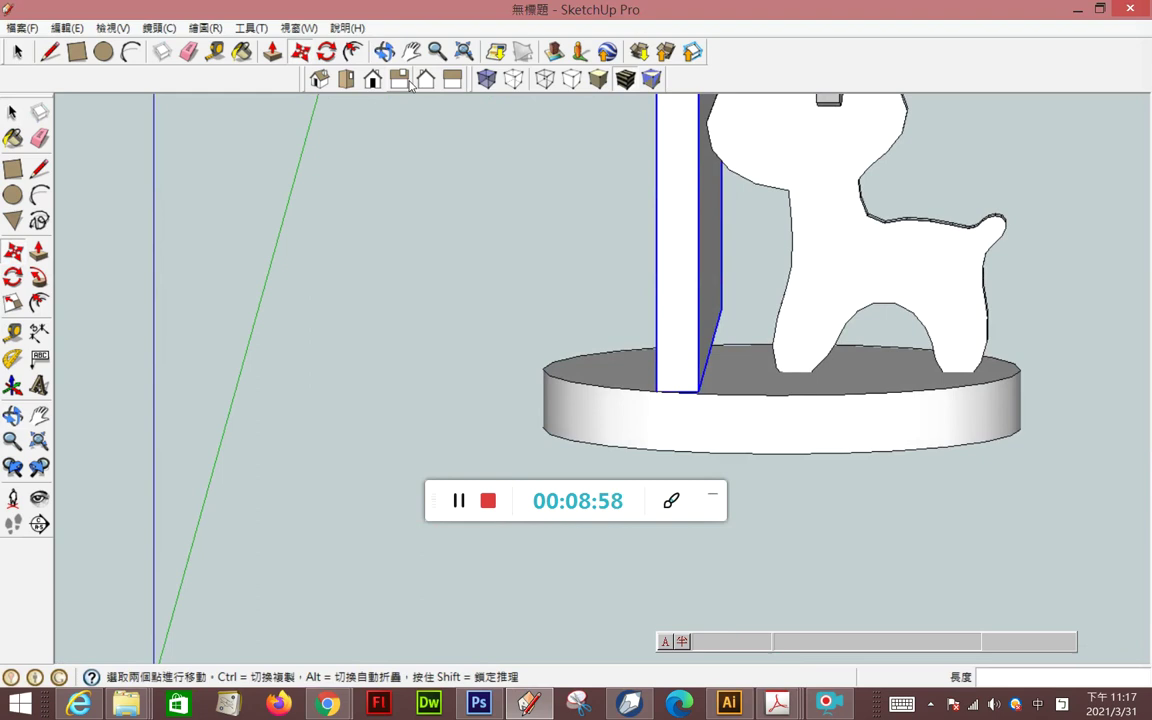
{"action": "left_click", "coordinate": [400, 80]}
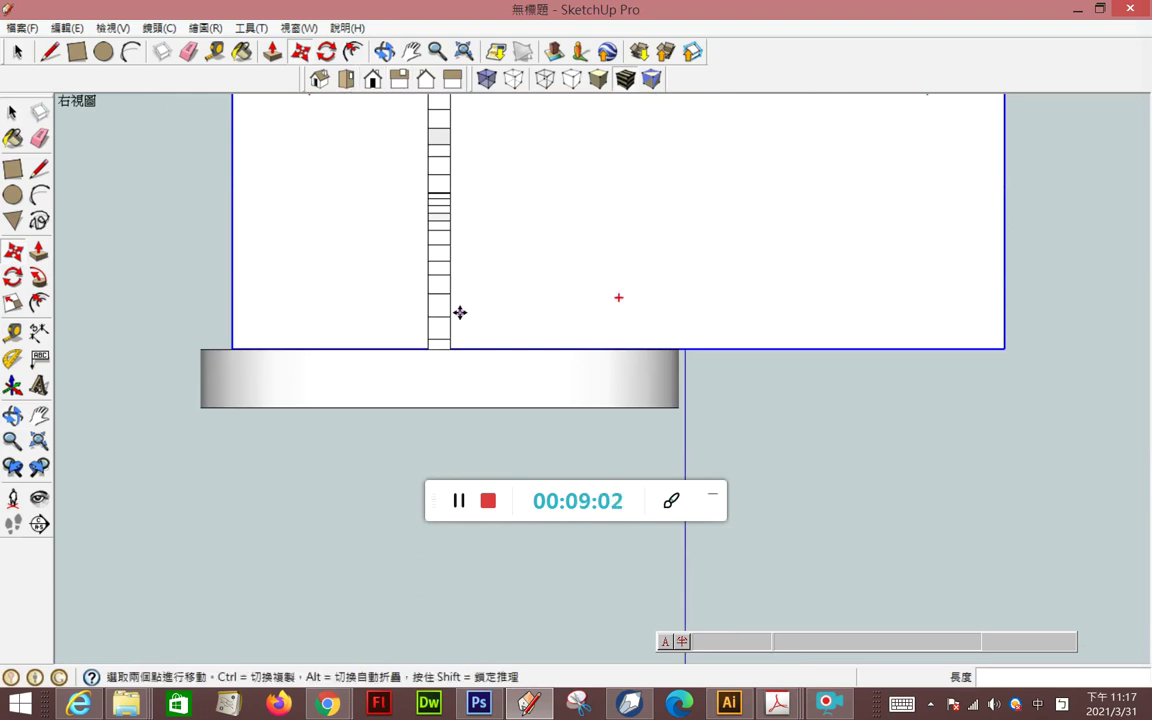
{"action": "scroll", "coordinate": [460, 328], "scroll_direction": "down", "scroll_amount": 2}
{"action": "scroll", "coordinate": [458, 327], "scroll_direction": "down", "scroll_amount": 2}
{"action": "left_click", "coordinate": [372, 82]}
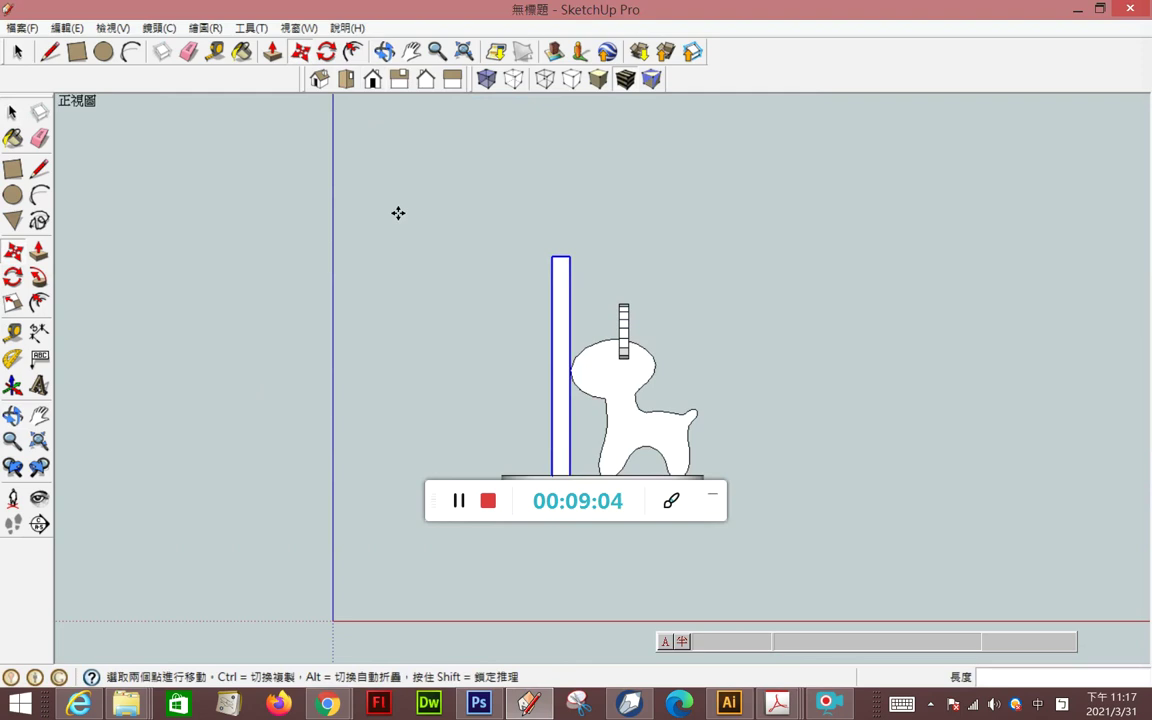
{"action": "scroll", "coordinate": [576, 424], "scroll_direction": "up", "scroll_amount": 2}
{"action": "scroll", "coordinate": [535, 368], "scroll_direction": "up", "scroll_amount": 1}
{"action": "scroll", "coordinate": [535, 319], "scroll_direction": "down", "scroll_amount": 1}
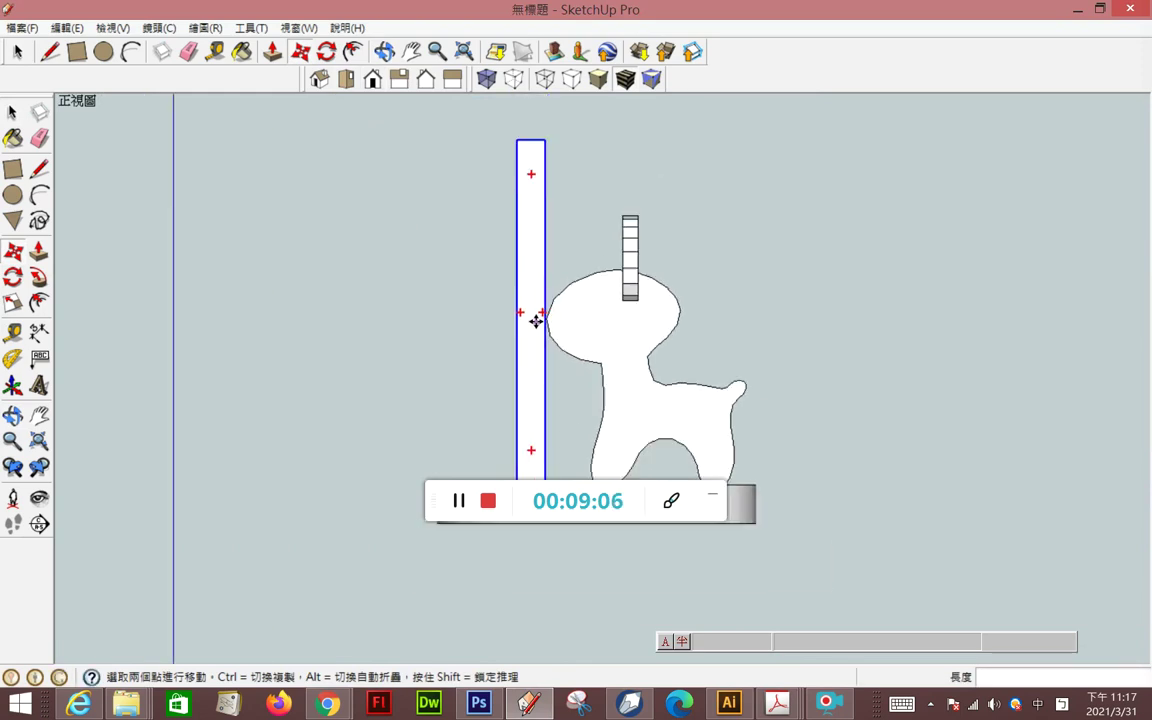
{"action": "scroll", "coordinate": [532, 313], "scroll_direction": "down", "scroll_amount": 2}
{"action": "scroll", "coordinate": [548, 432], "scroll_direction": "up", "scroll_amount": 2}
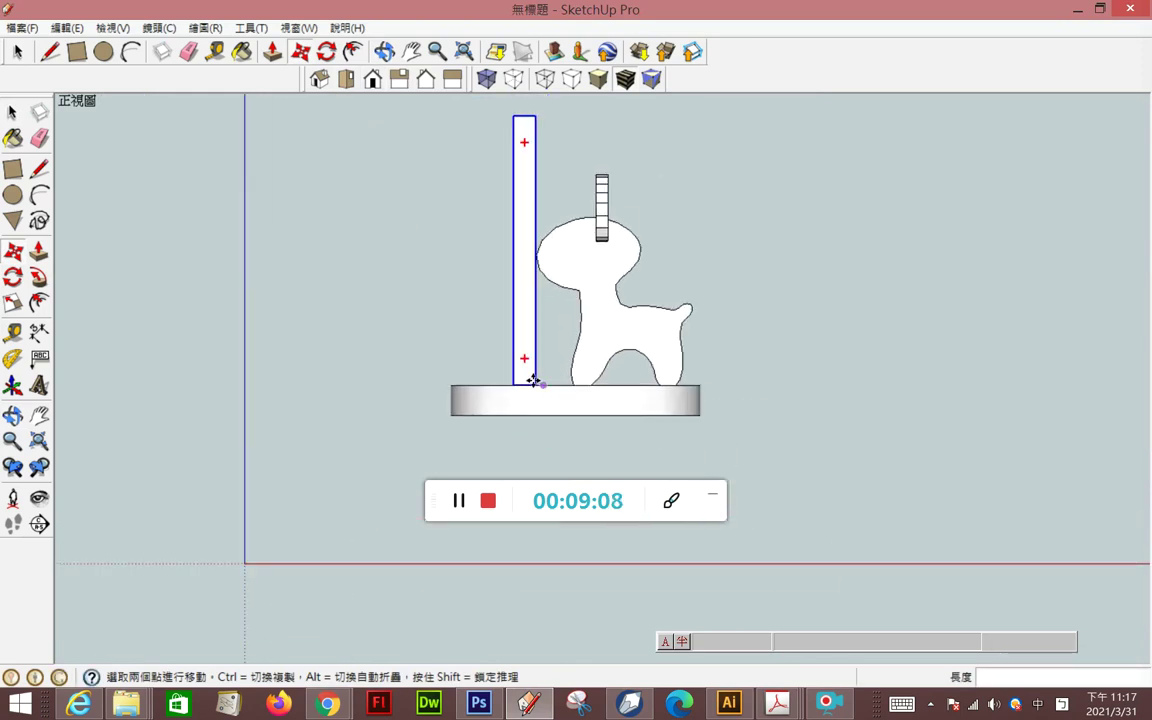
{"action": "left_click", "coordinate": [533, 381]}
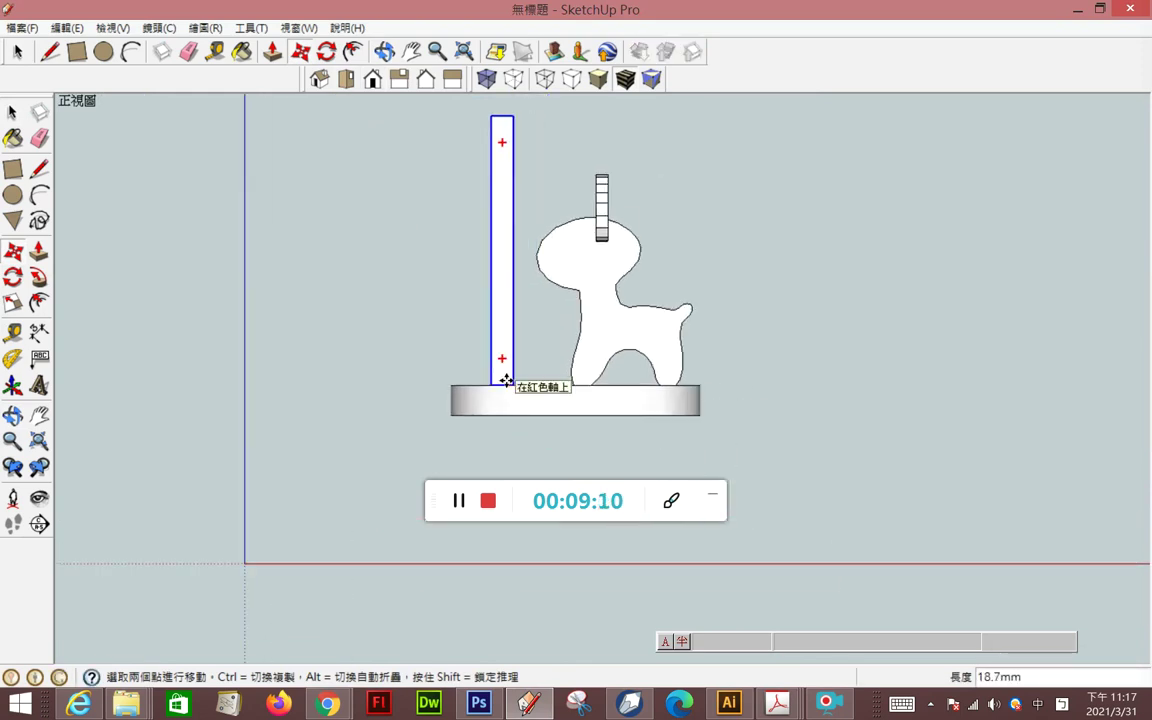
{"action": "left_click", "coordinate": [499, 383]}
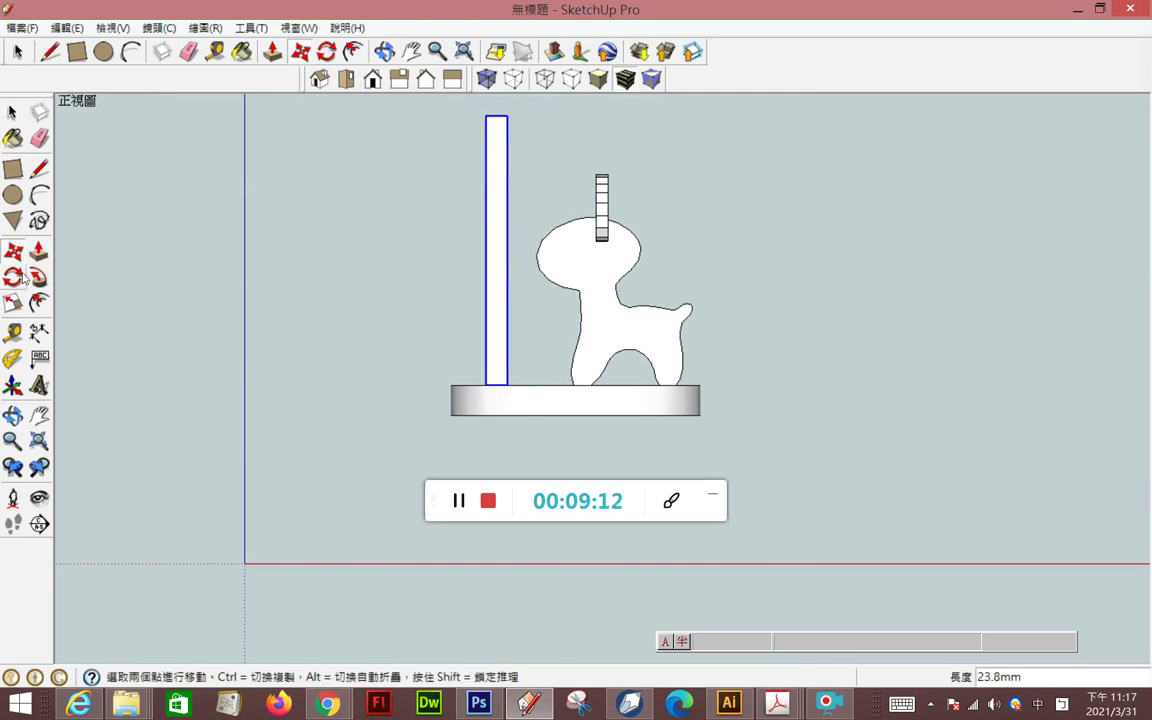
{"action": "key", "text": "q"}
{"action": "left_click", "coordinate": [494, 350]}
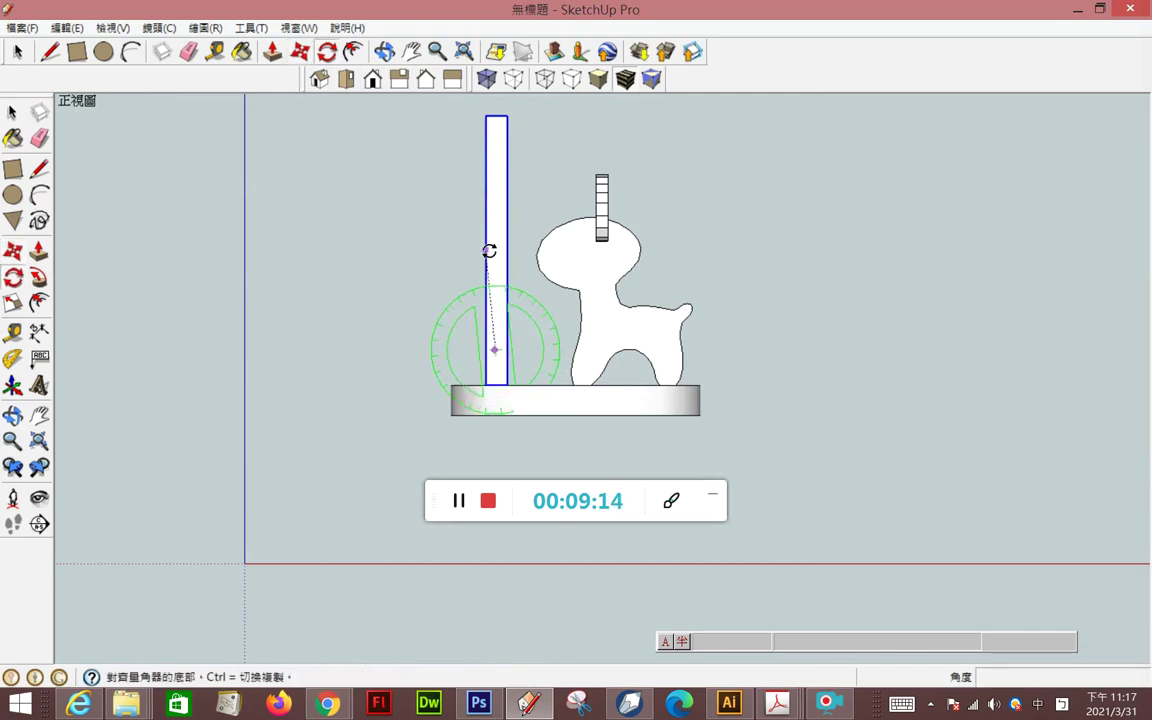
Tilt the board 18.7° and shift it so its foot rests on the disc.
{"action": "left_click", "coordinate": [494, 233]}
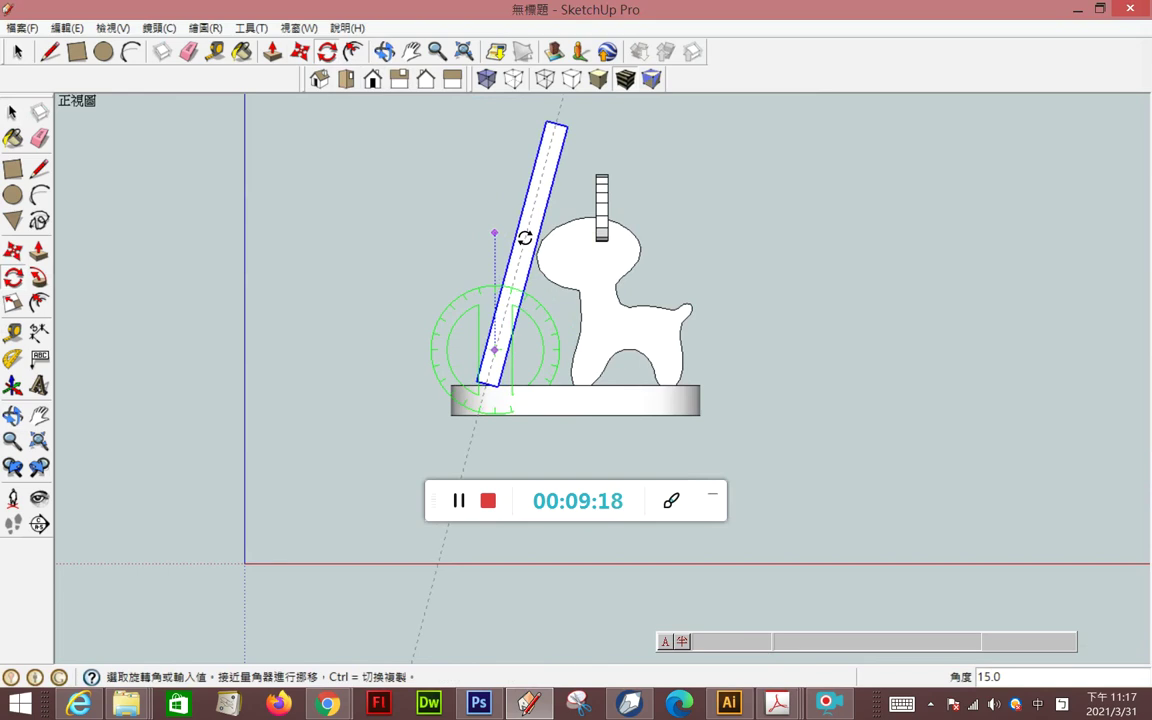
{"action": "left_click", "coordinate": [528, 239]}
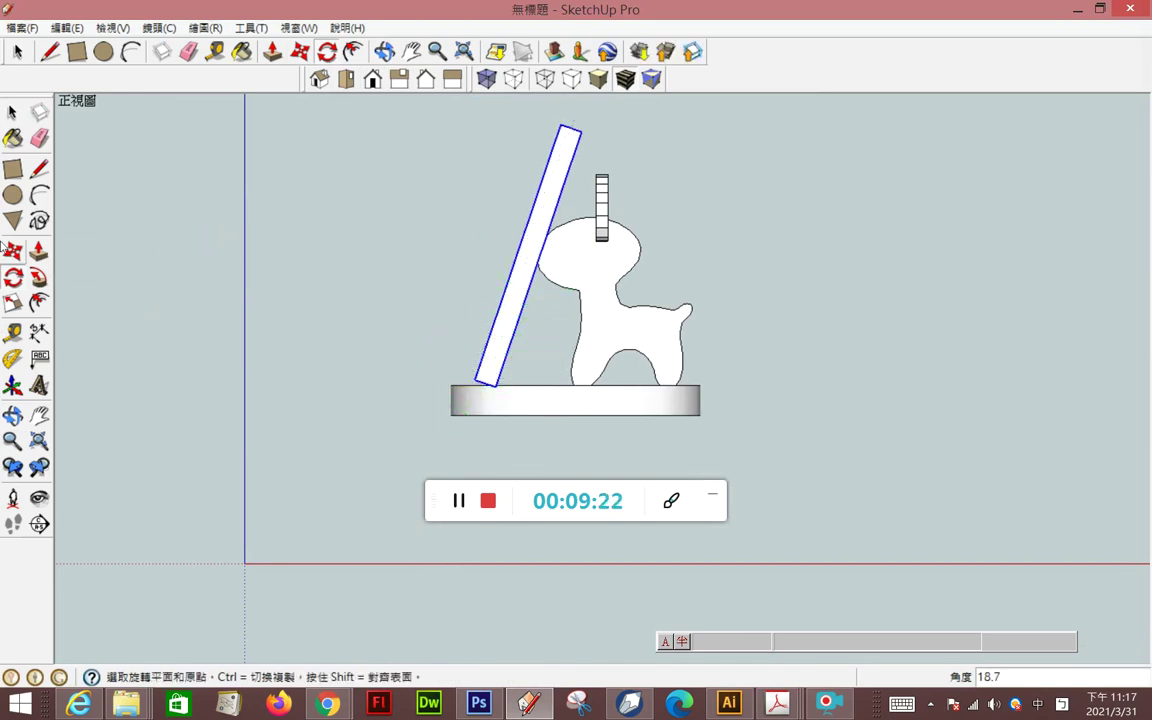
{"action": "left_click", "coordinate": [14, 255]}
{"action": "left_click", "coordinate": [487, 386]}
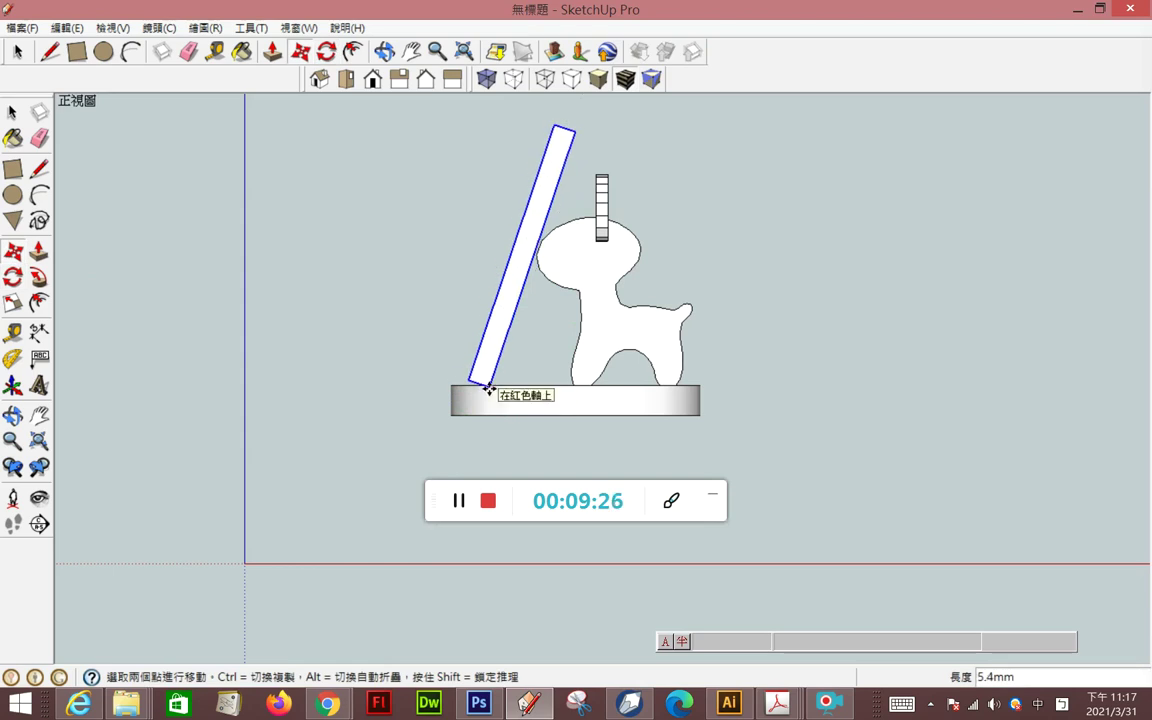
{"action": "left_click", "coordinate": [487, 384]}
{"action": "scroll", "coordinate": [548, 272], "scroll_direction": "up", "scroll_amount": 1}
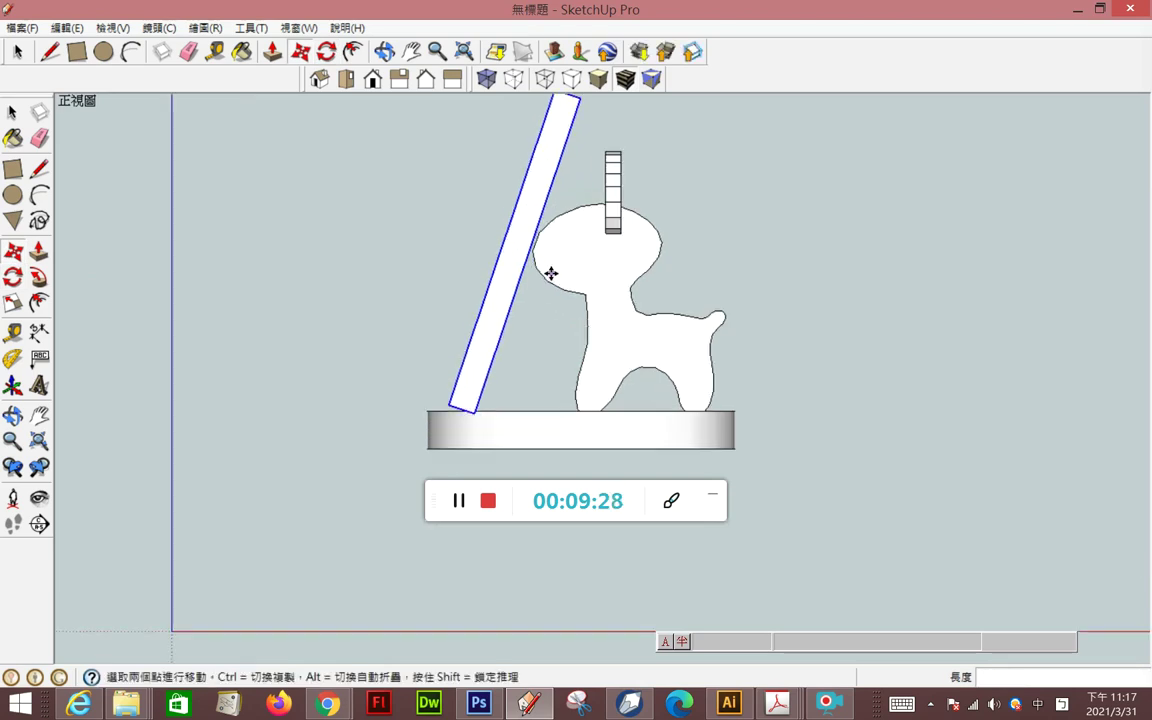
Nudge the leaning board along the red and blue axes, lower and left into the disc edge.
{"action": "scroll", "coordinate": [549, 275], "scroll_direction": "up", "scroll_amount": 2}
{"action": "scroll", "coordinate": [549, 275], "scroll_direction": "up", "scroll_amount": 1}
{"action": "left_click", "coordinate": [450, 446]}
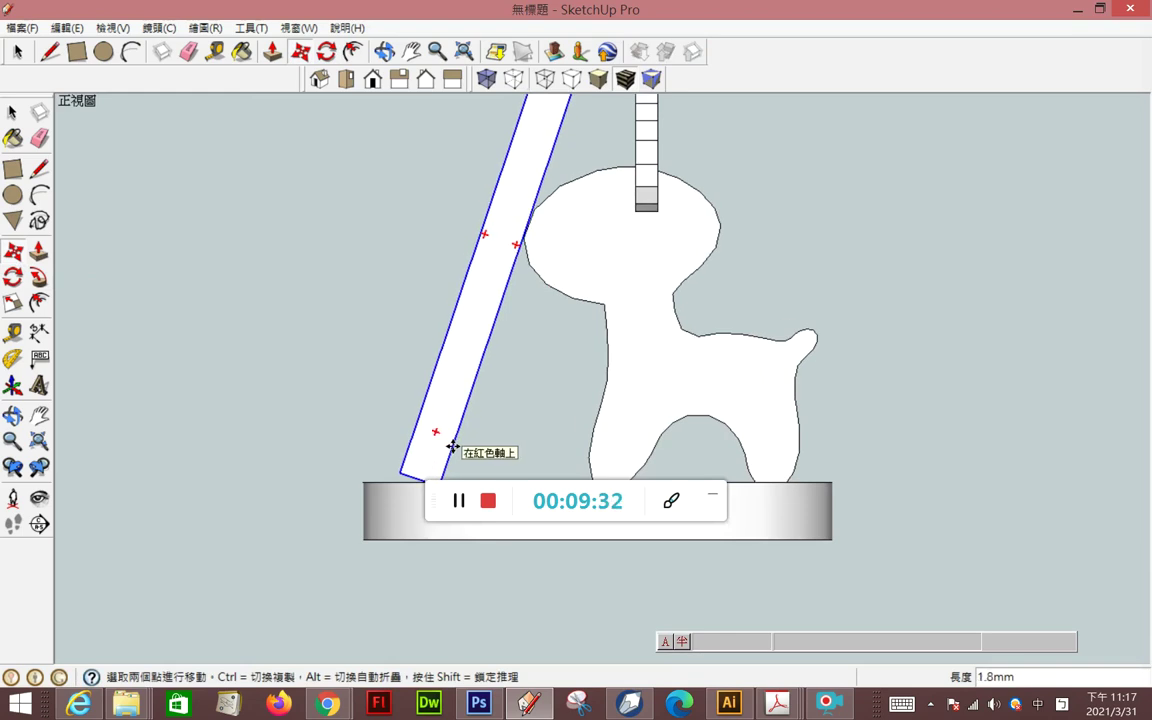
{"action": "left_click", "coordinate": [452, 446]}
{"action": "scroll", "coordinate": [445, 410], "scroll_direction": "down", "scroll_amount": 3}
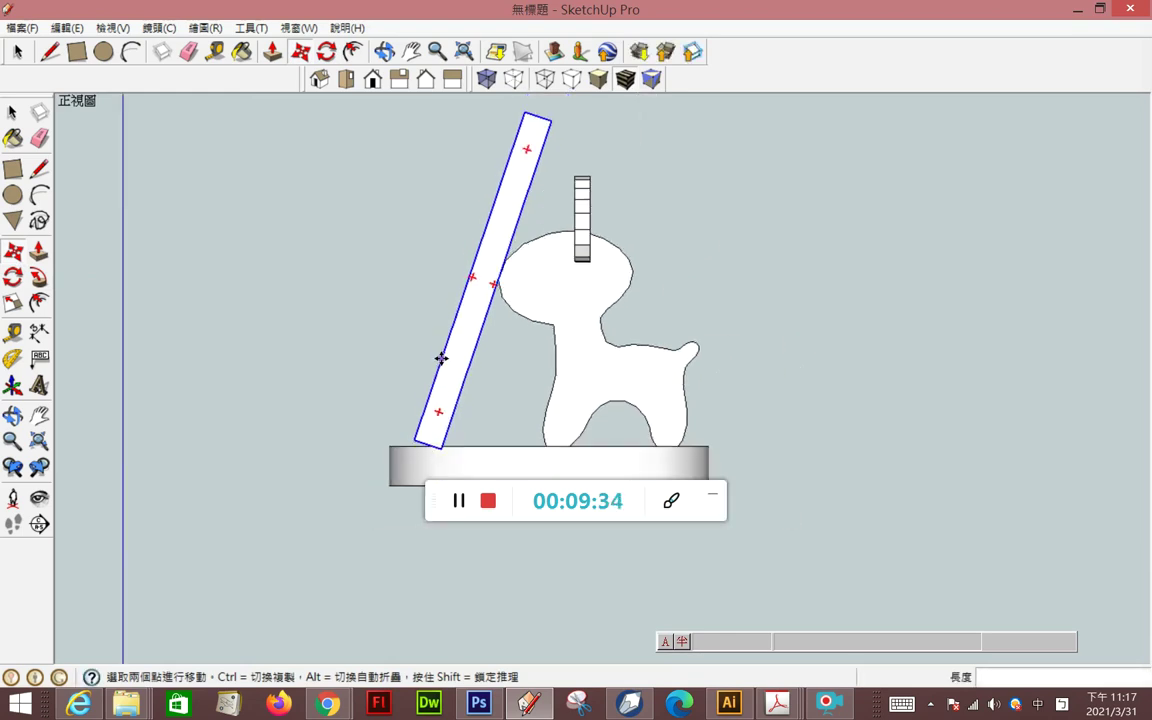
{"action": "left_click", "coordinate": [443, 432]}
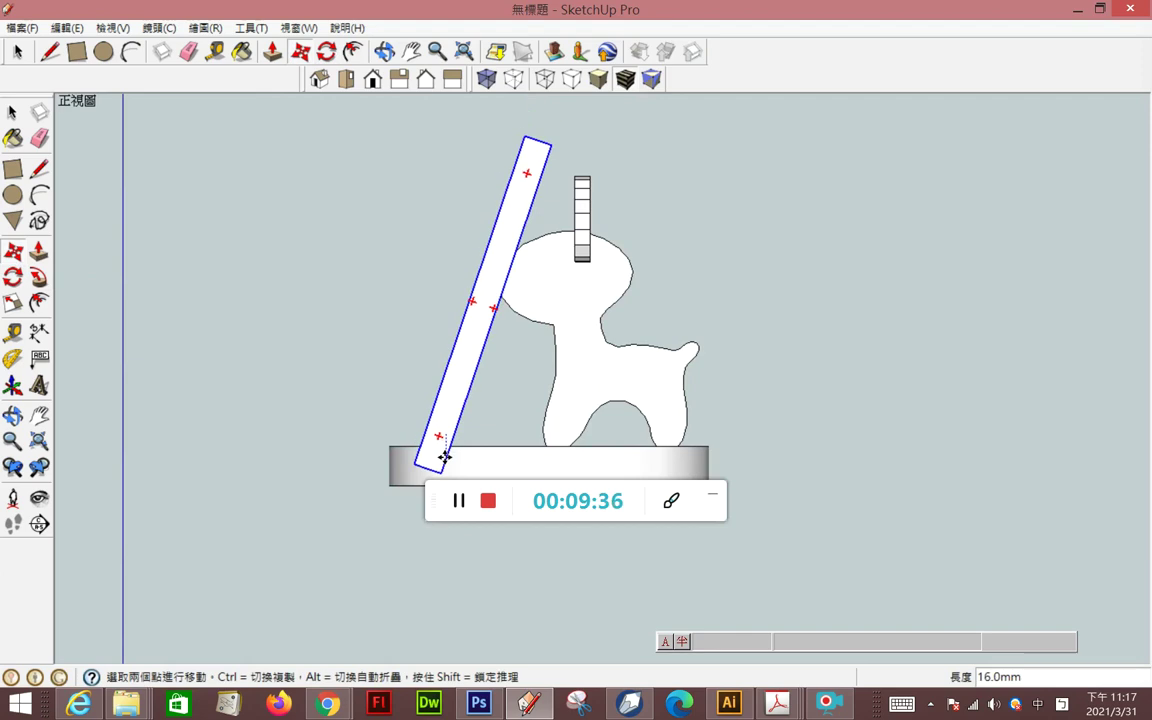
{"action": "left_click", "coordinate": [444, 460]}
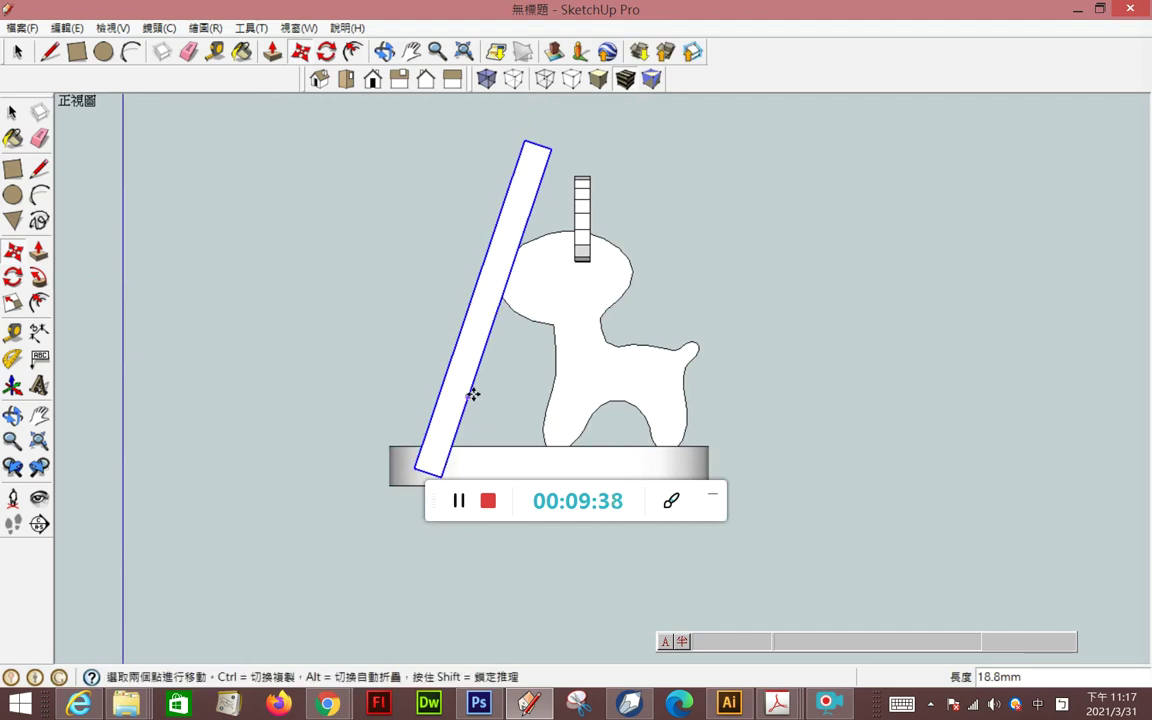
{"action": "left_click", "coordinate": [480, 366]}
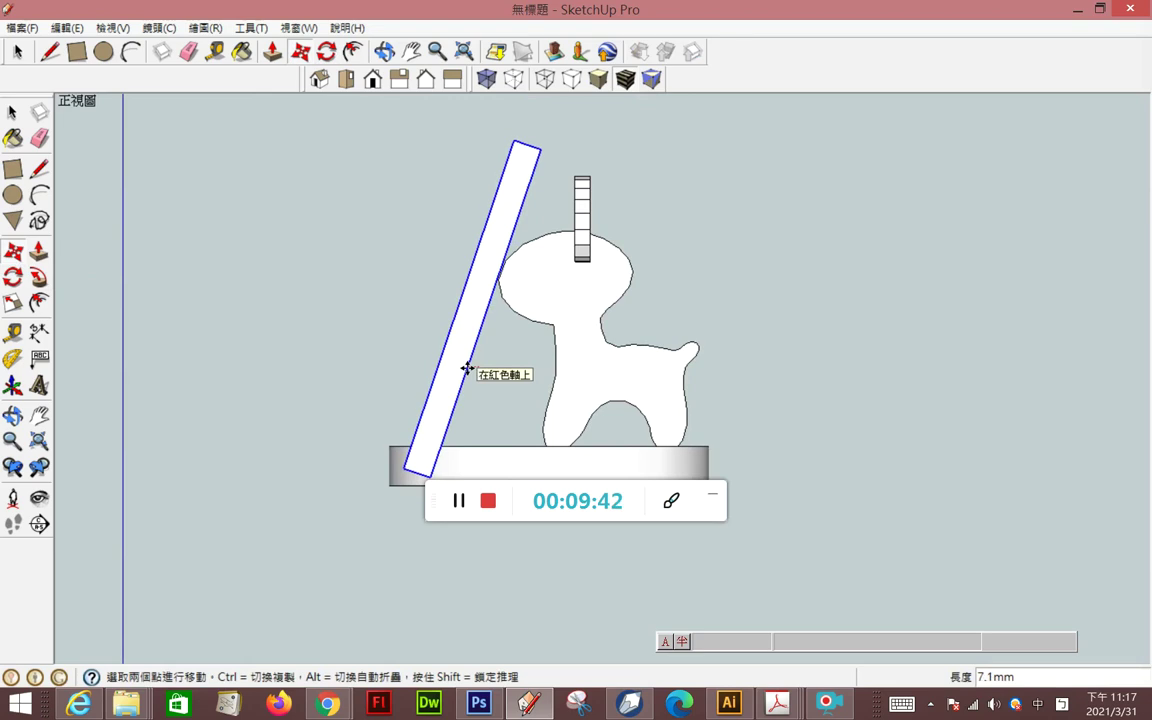
{"action": "left_click", "coordinate": [467, 369]}
{"action": "mouse_move", "coordinate": [386, 392]}
{"action": "middle_mouse_down"}
{"action": "mouse_move", "coordinate": [553, 476]}
{"action": "mouse_move", "coordinate": [471, 434]}
{"action": "middle_mouse_up"}
{"action": "scroll", "coordinate": [442, 285], "scroll_direction": "down", "scroll_amount": 3}
{"action": "scroll", "coordinate": [437, 378], "scroll_direction": "down", "scroll_amount": 2}
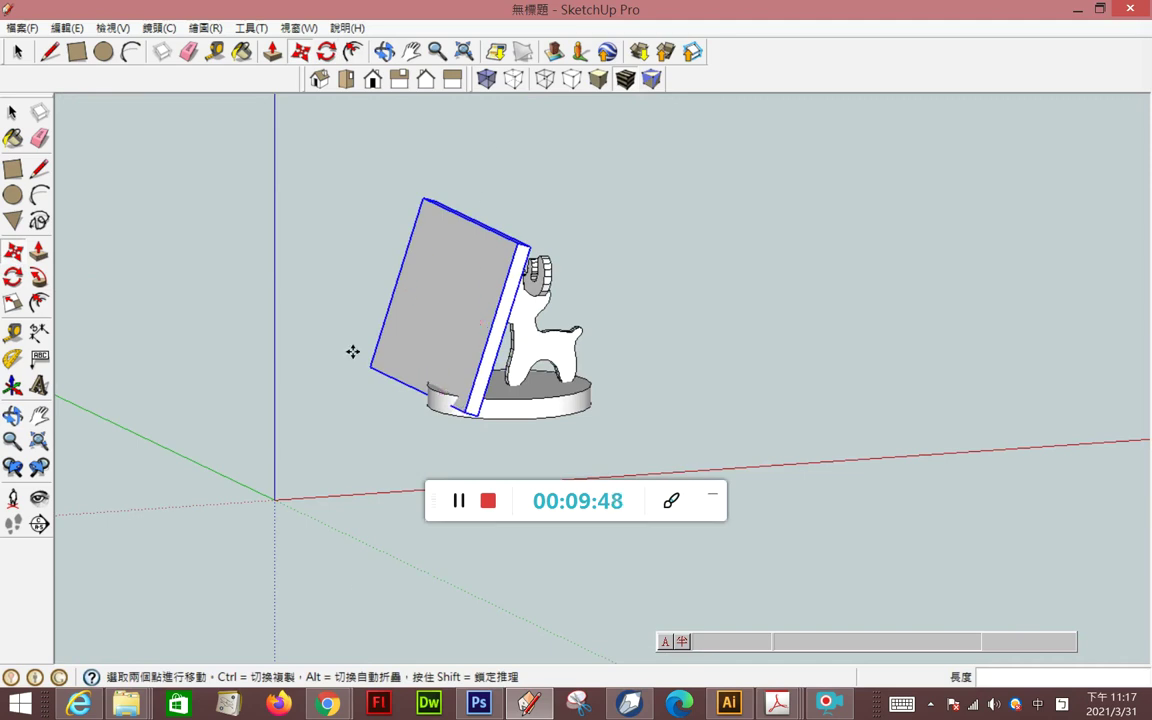
Slide the round base disc along the red axis beneath the leaning board's foot.
{"action": "key", "text": "space"}
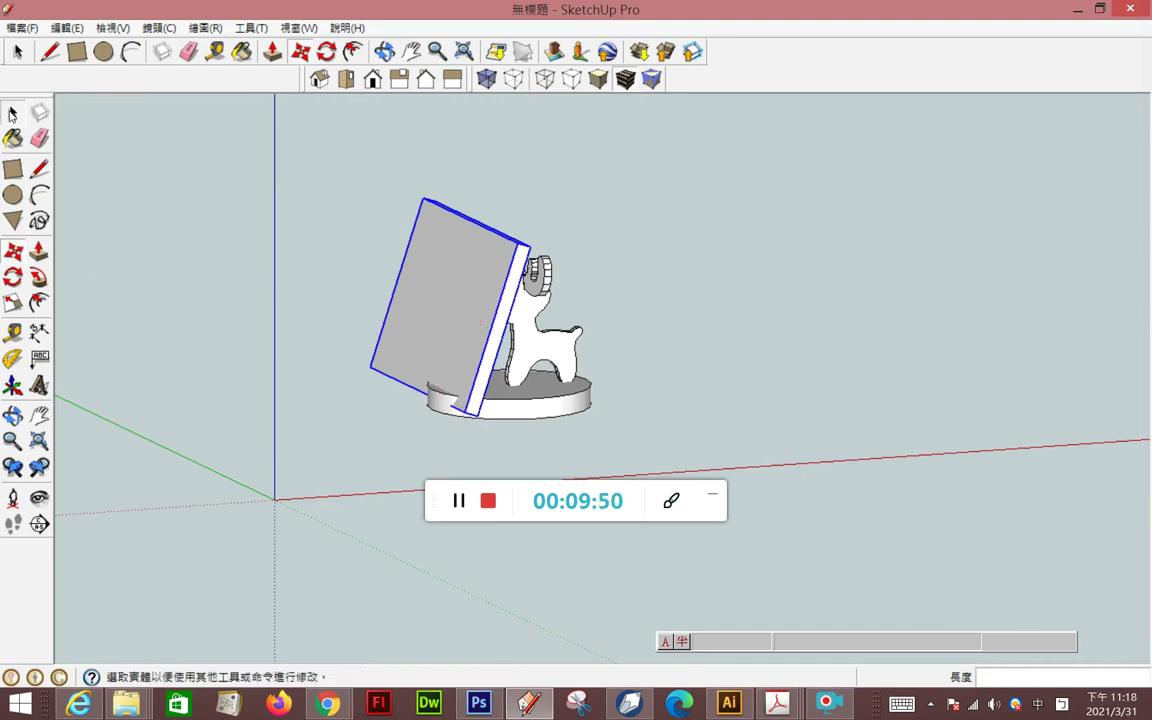
{"action": "left_click", "coordinate": [521, 408]}
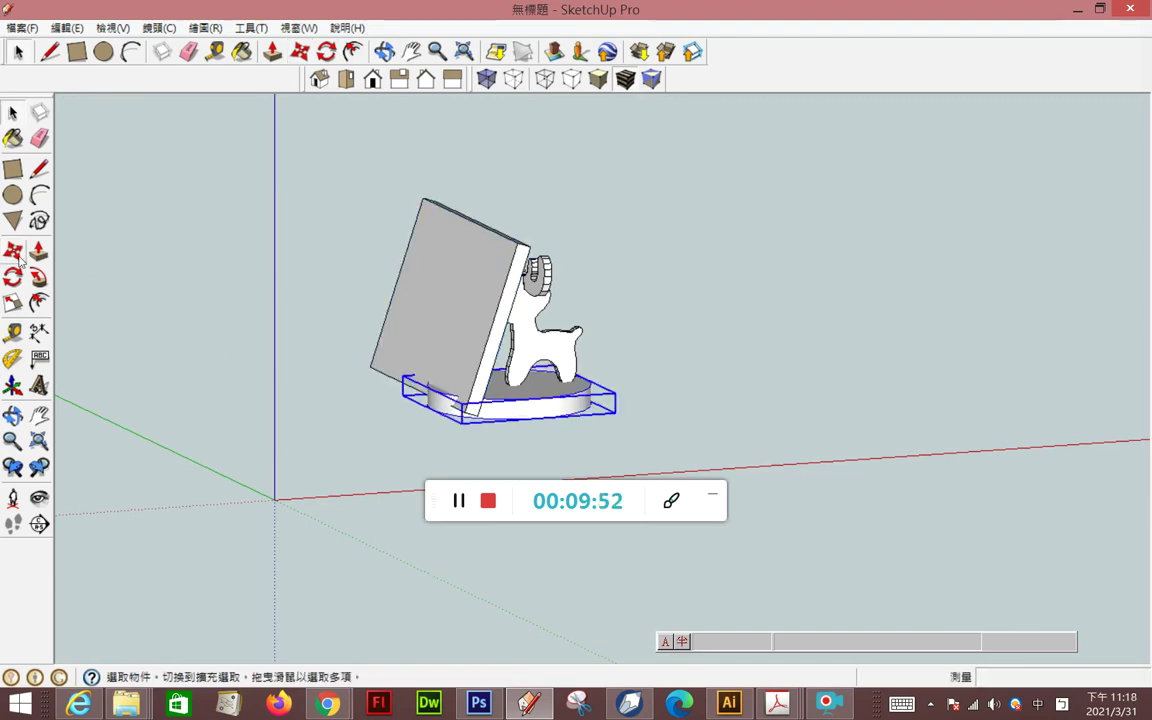
{"action": "left_click", "coordinate": [15, 253]}
{"action": "left_click", "coordinate": [541, 400]}
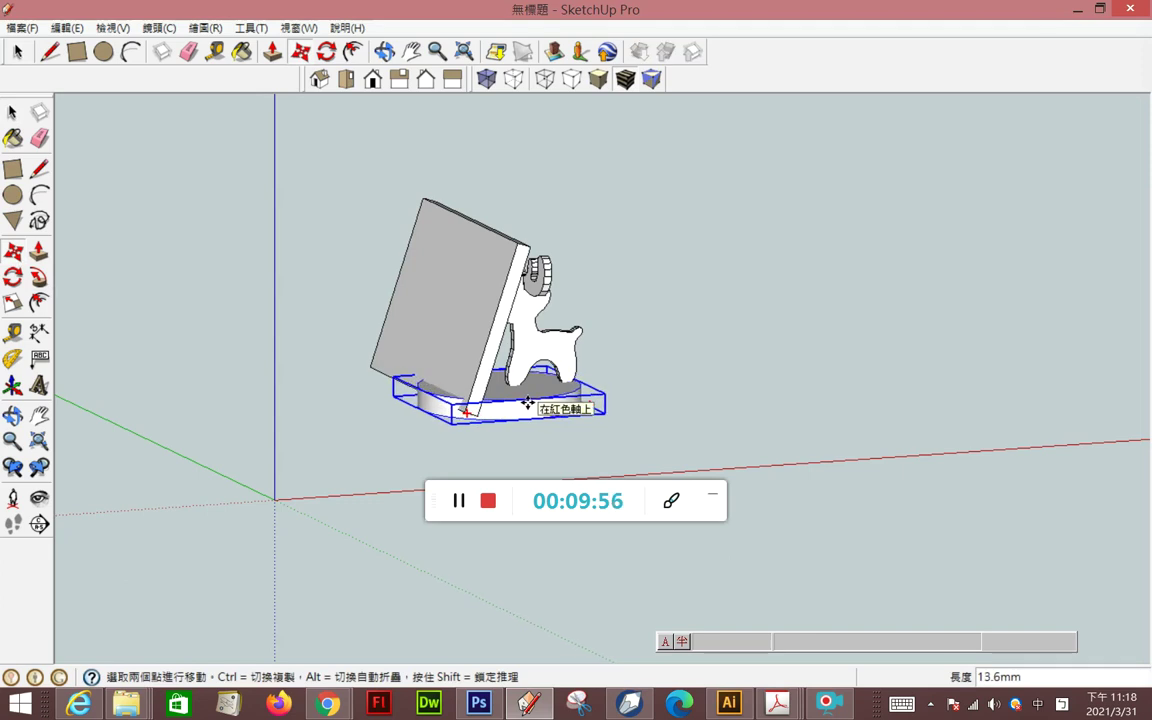
{"action": "middle_click_drag", "start_coordinate": [638, 434], "coordinate": [422, 405]}
{"action": "scroll", "coordinate": [487, 434], "scroll_direction": "up", "scroll_amount": 2}
{"action": "scroll", "coordinate": [488, 432], "scroll_direction": "up", "scroll_amount": 2}
{"action": "scroll", "coordinate": [490, 432], "scroll_direction": "up", "scroll_amount": 3}
{"action": "scroll", "coordinate": [637, 471], "scroll_direction": "up", "scroll_amount": 3}
{"action": "left_click_drag", "start_coordinate": [637, 471], "coordinate": [744, 506]}
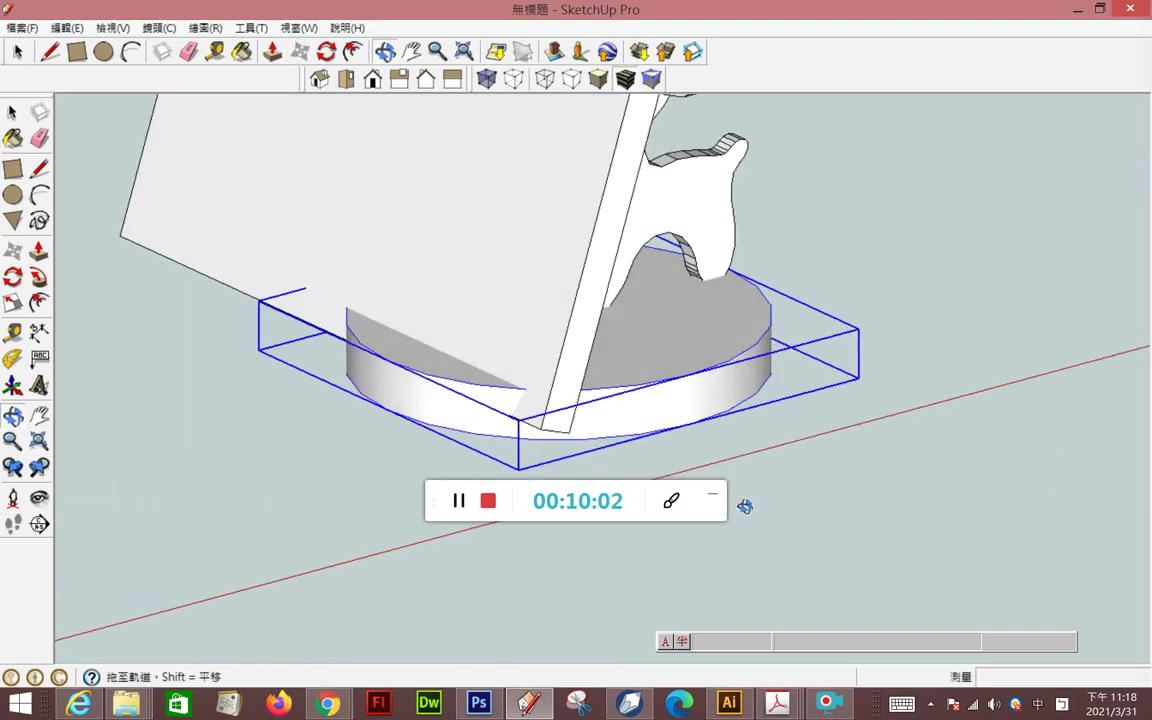
{"action": "left_click", "coordinate": [12, 112]}
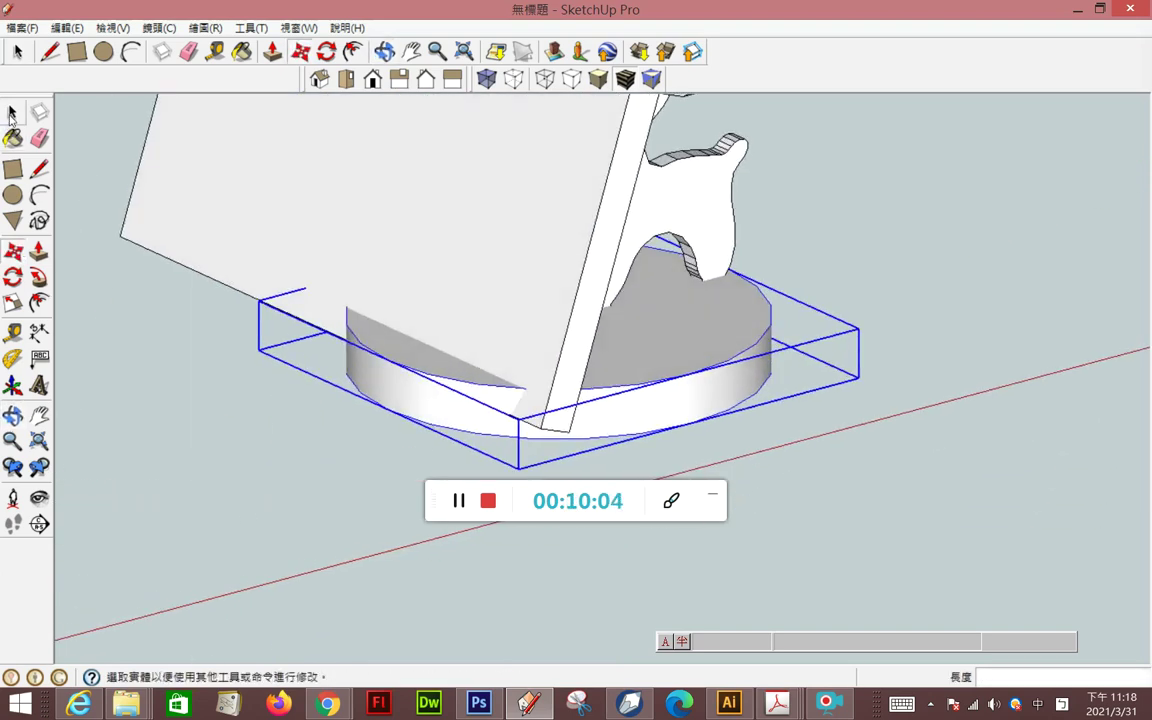
{"action": "scroll", "coordinate": [166, 391], "scroll_direction": "down", "scroll_amount": 2}
{"action": "scroll", "coordinate": [206, 403], "scroll_direction": "down", "scroll_amount": 3}
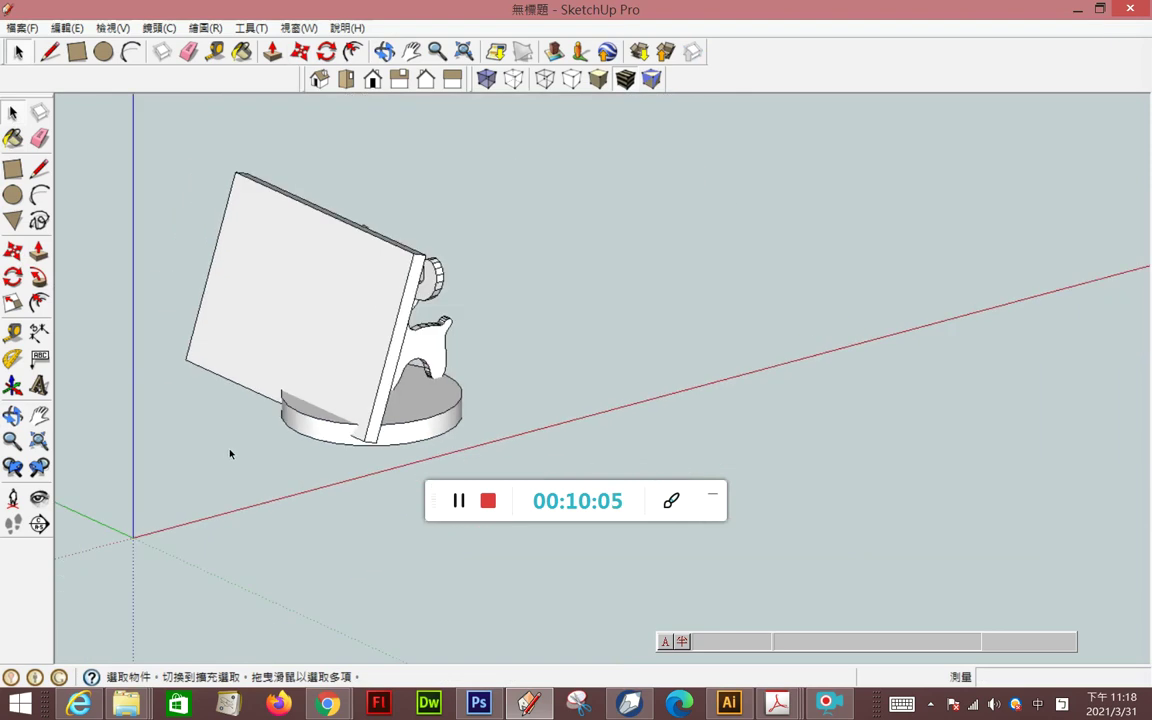
{"action": "left_click", "coordinate": [343, 398]}
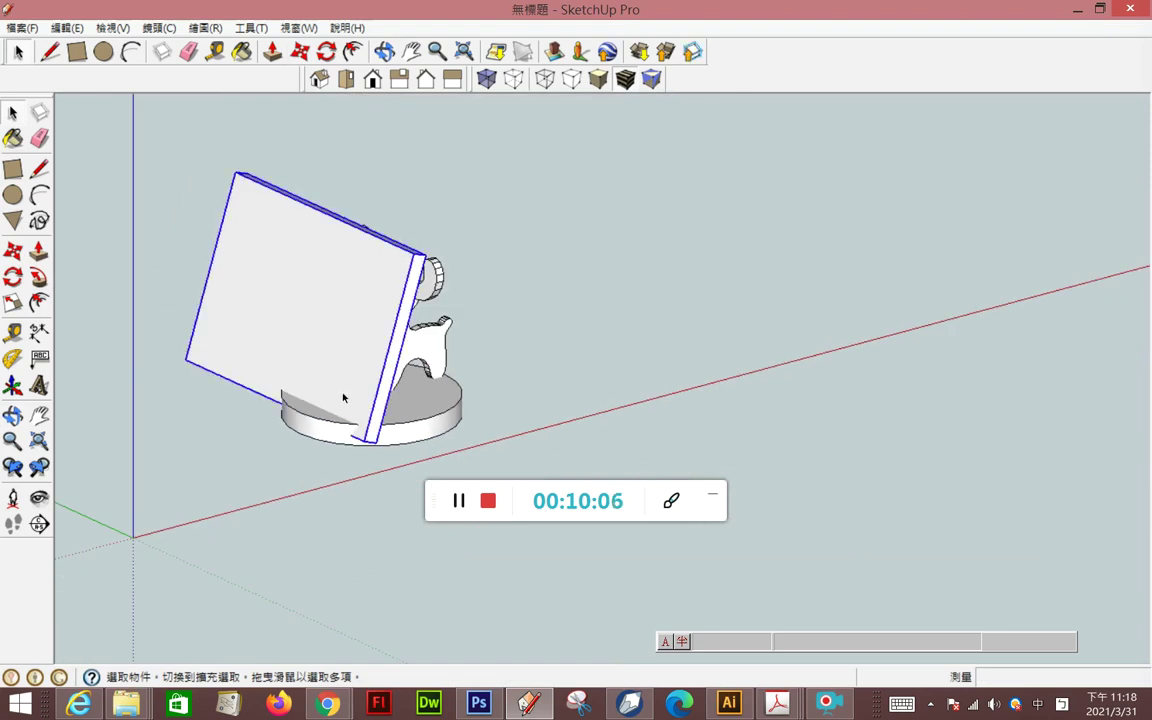
Intersect the board and base disc with the model, then delete the board.
{"action": "left_click", "coordinate": [408, 426], "text": "shift"}
{"action": "right_click", "coordinate": [408, 426]}
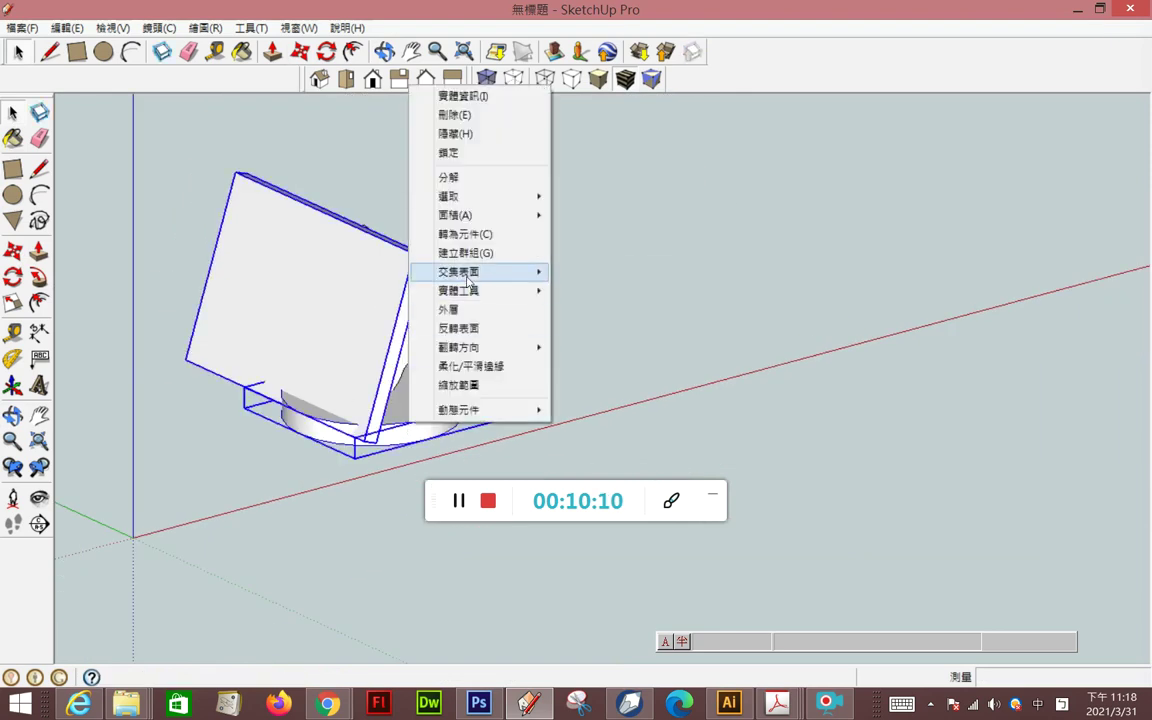
{"action": "mouse_move", "coordinate": [459, 272]}
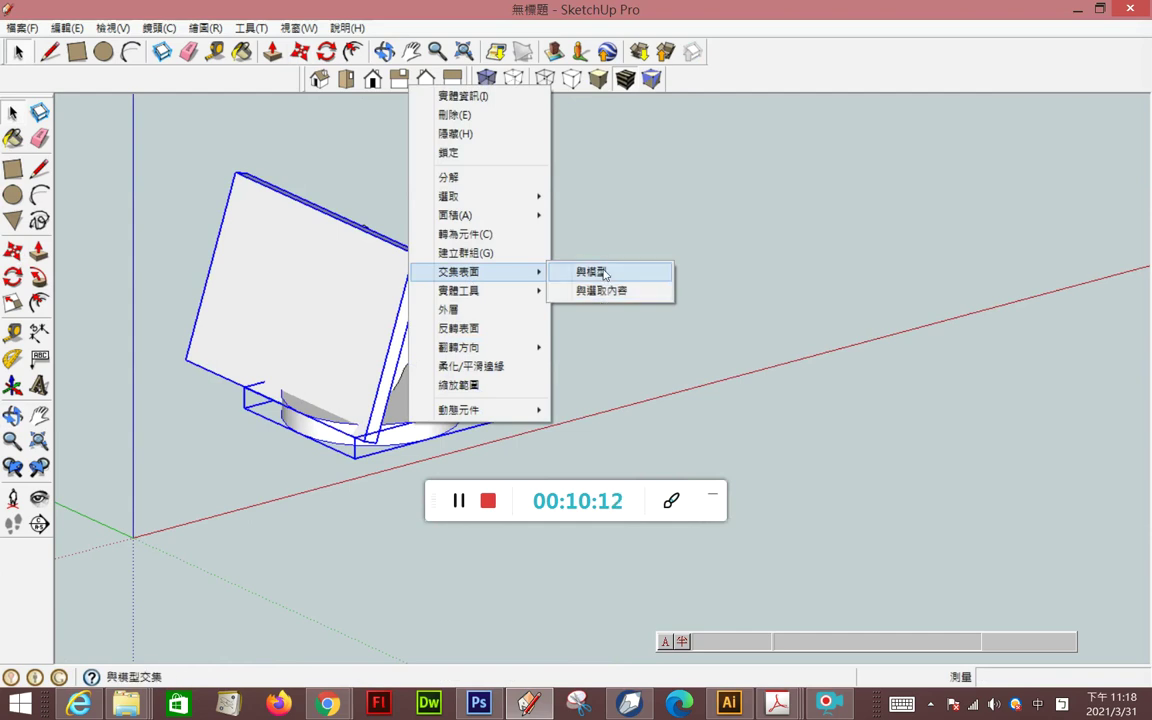
{"action": "left_click", "coordinate": [598, 273]}
{"action": "left_click", "coordinate": [385, 317]}
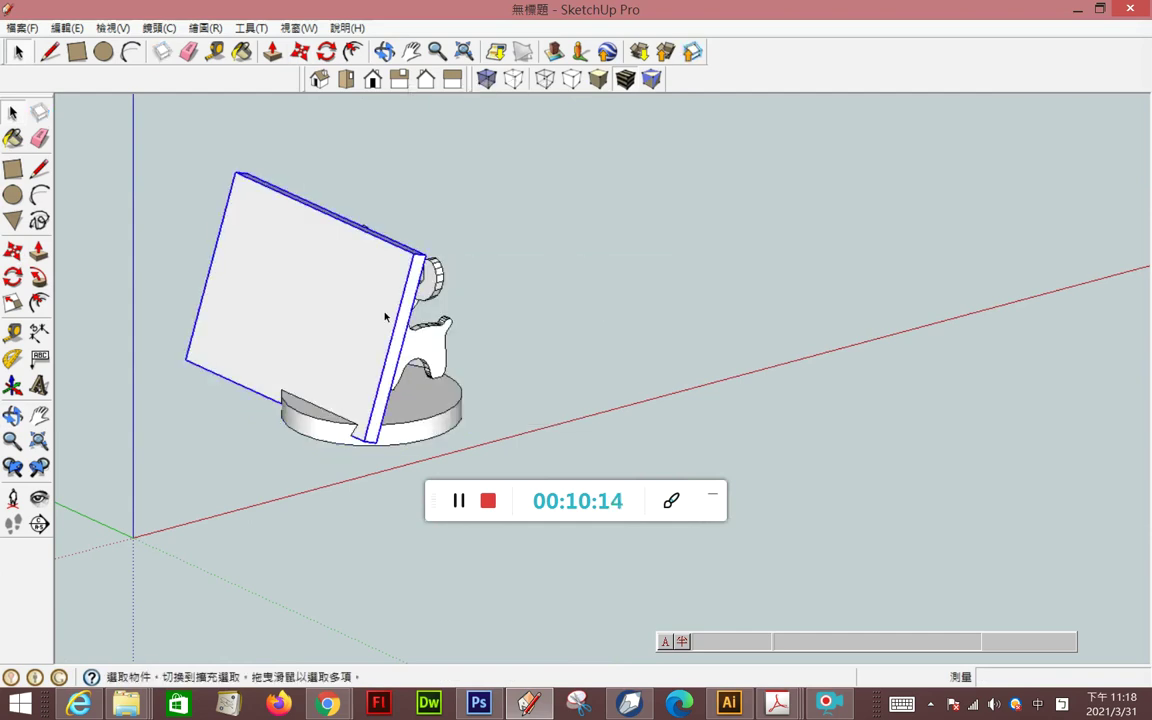
{"action": "key", "text": "Delete"}
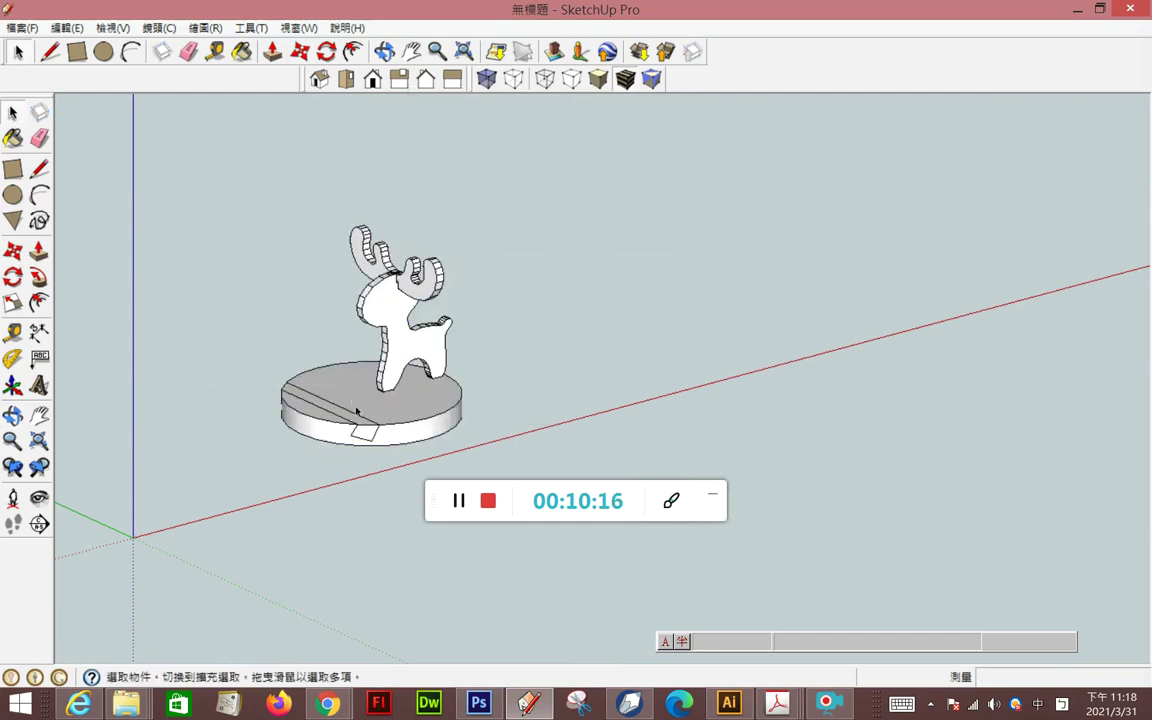
Explode the base disc group and select the slot strip face on its top.
{"action": "left_click", "coordinate": [356, 410]}
{"action": "right_click", "coordinate": [357, 408]}
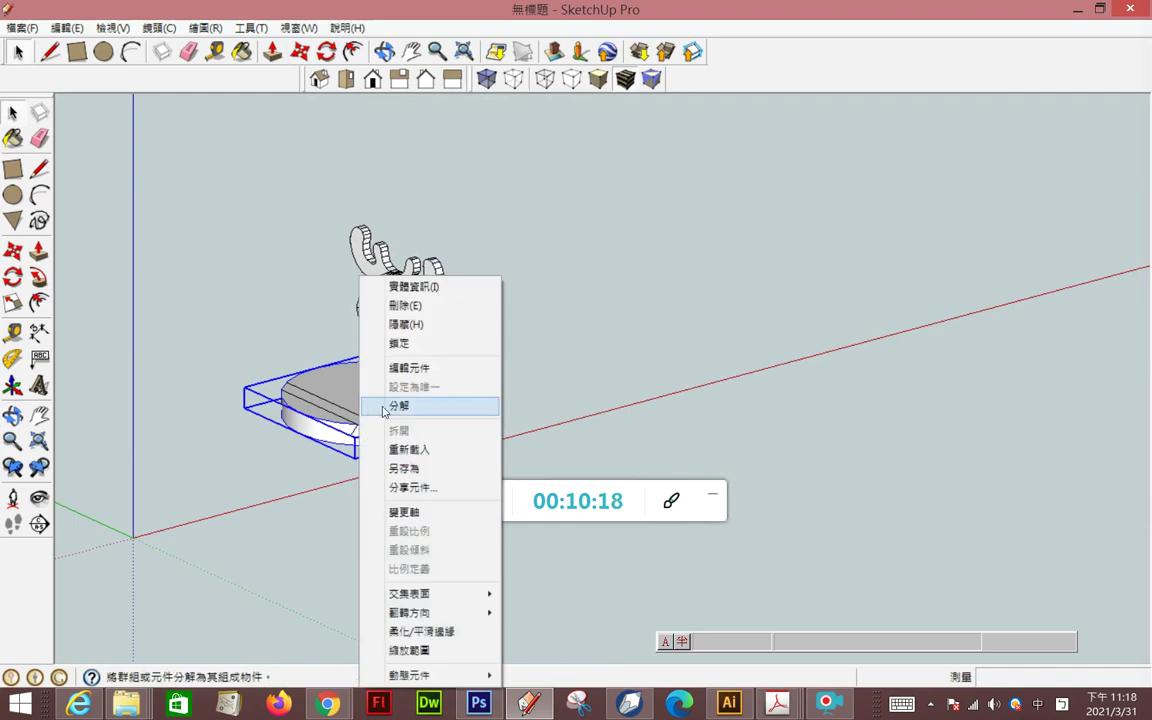
{"action": "left_click", "coordinate": [384, 404]}
{"action": "left_click", "coordinate": [384, 474]}
{"action": "scroll", "coordinate": [384, 472], "scroll_direction": "up", "scroll_amount": 3}
{"action": "scroll", "coordinate": [375, 450], "scroll_direction": "up", "scroll_amount": 1}
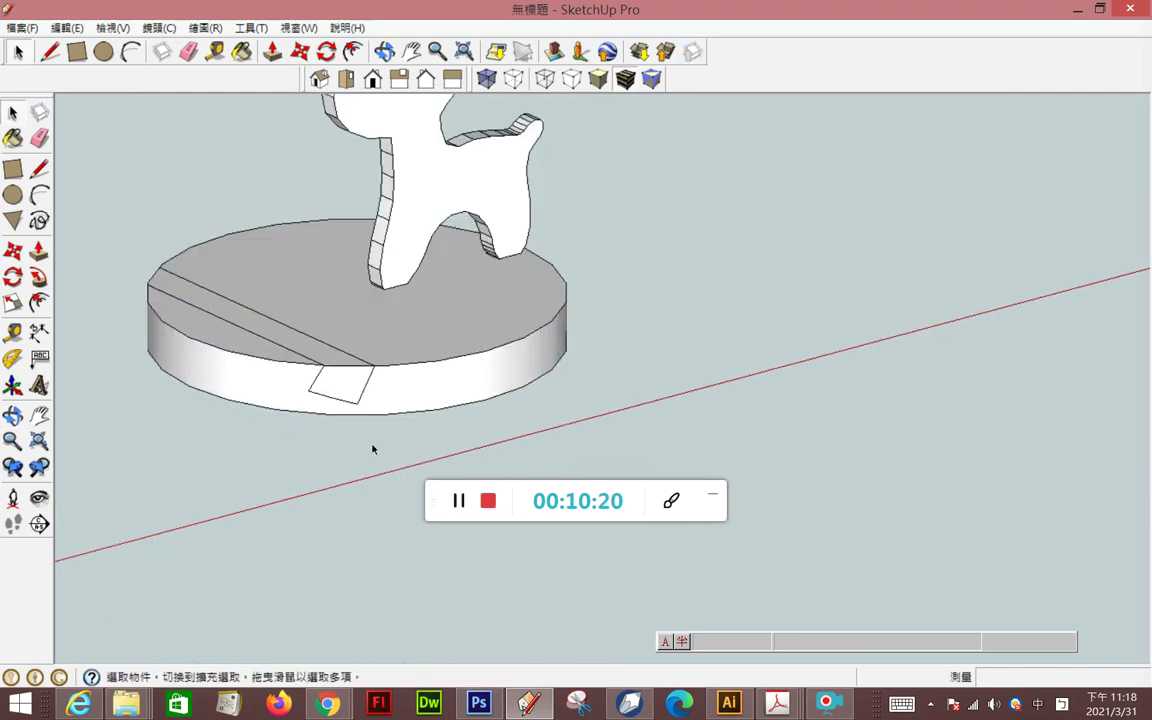
{"action": "left_click", "coordinate": [352, 368]}
{"action": "mouse_move", "coordinate": [272, 345]}
{"action": "middle_mouse_down"}
{"action": "mouse_move", "coordinate": [709, 398]}
{"action": "mouse_move", "coordinate": [555, 450]}
{"action": "middle_mouse_up"}
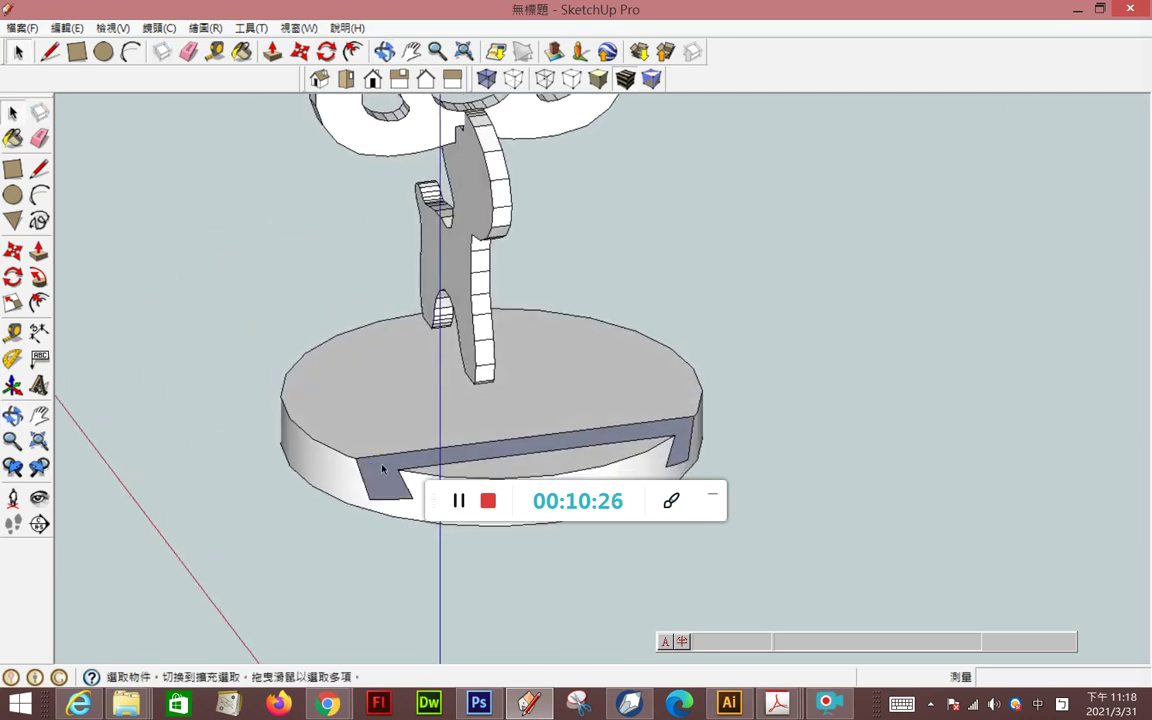
{"action": "scroll", "coordinate": [340, 360], "scroll_direction": "down", "scroll_amount": 2}
{"action": "scroll", "coordinate": [315, 310], "scroll_direction": "down", "scroll_amount": 2}
{"action": "mouse_move", "coordinate": [483, 379]}
{"action": "middle_mouse_down"}
{"action": "mouse_move", "coordinate": [294, 448]}
{"action": "mouse_move", "coordinate": [504, 432]}
{"action": "middle_mouse_up"}
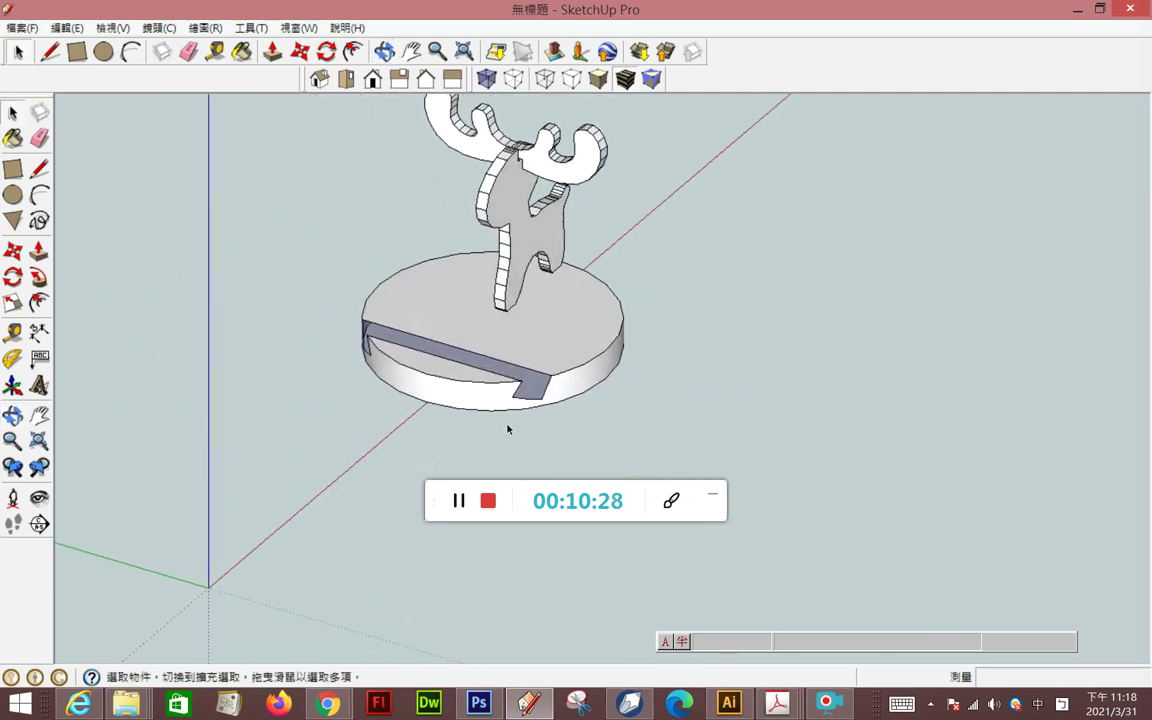
Draw a line across the base top from the slot to its left notch.
{"action": "left_click", "coordinate": [39, 168]}
{"action": "left_click", "coordinate": [538, 396]}
{"action": "mouse_move", "coordinate": [530, 385]}
{"action": "middle_mouse_down"}
{"action": "mouse_move", "coordinate": [386, 365]}
{"action": "mouse_move", "coordinate": [527, 386]}
{"action": "middle_mouse_up"}
{"action": "left_click", "coordinate": [404, 408]}
{"action": "mouse_move", "coordinate": [404, 429]}
{"action": "middle_mouse_down"}
{"action": "mouse_move", "coordinate": [756, 458]}
{"action": "mouse_move", "coordinate": [944, 386]}
{"action": "middle_mouse_up"}
{"action": "mouse_move", "coordinate": [706, 452]}
{"action": "middle_mouse_down"}
{"action": "mouse_move", "coordinate": [843, 442]}
{"action": "mouse_move", "coordinate": [776, 442]}
{"action": "middle_mouse_up"}
{"action": "left_click", "coordinate": [711, 429]}
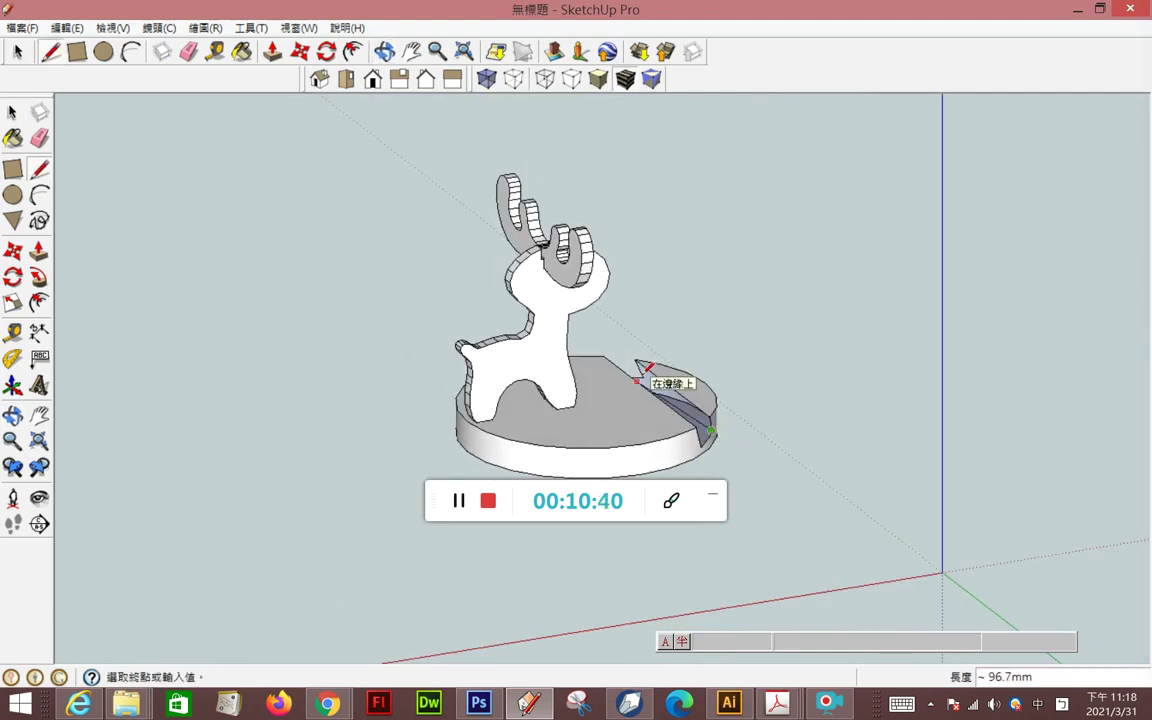
Close the slot end with an edge at the disc rim, then inspect the deer.
{"action": "left_click", "coordinate": [650, 364]}
{"action": "mouse_move", "coordinate": [658, 370]}
{"action": "middle_mouse_down"}
{"action": "mouse_move", "coordinate": [697, 433]}
{"action": "mouse_move", "coordinate": [357, 432]}
{"action": "mouse_move", "coordinate": [390, 430]}
{"action": "middle_mouse_up"}
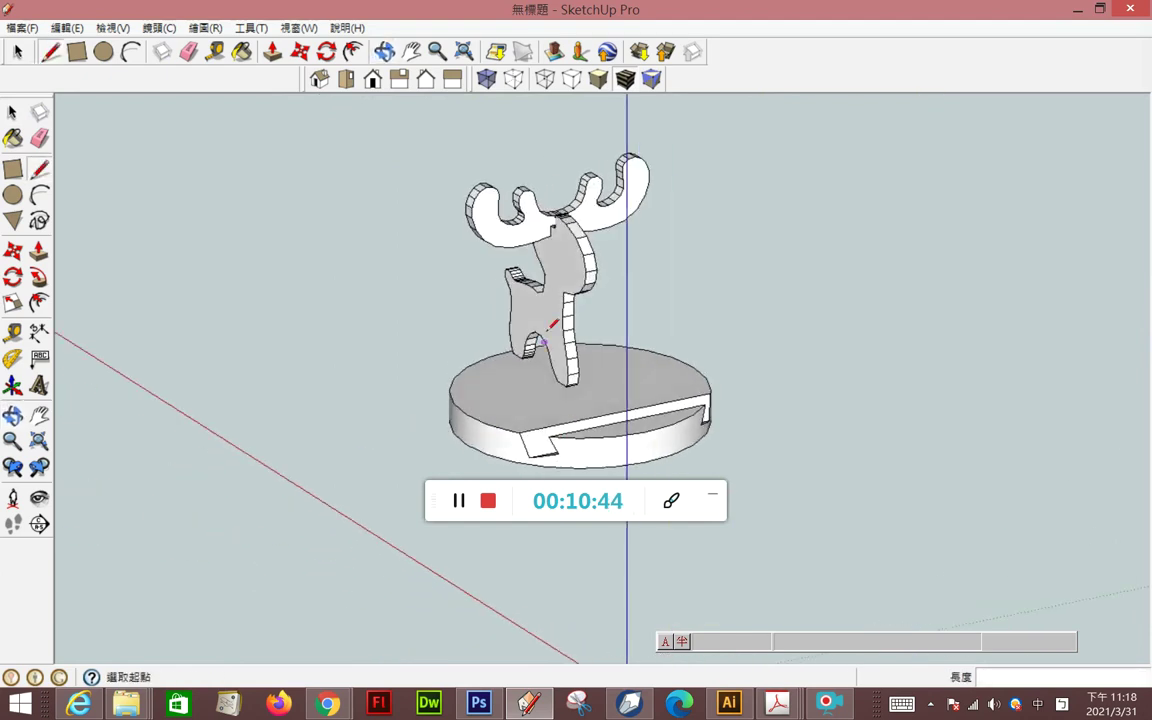
{"action": "mouse_move", "coordinate": [507, 310]}
{"action": "middle_mouse_down"}
{"action": "mouse_move", "coordinate": [298, 329]}
{"action": "mouse_move", "coordinate": [62, 380]}
{"action": "middle_mouse_up"}
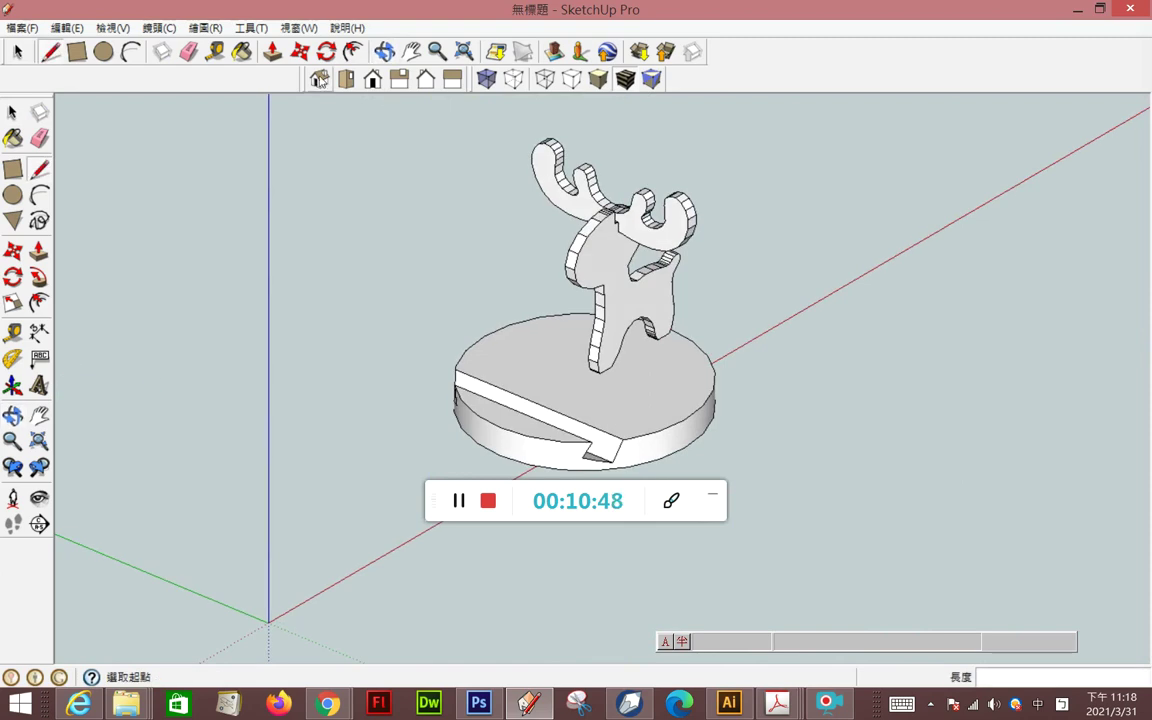
{"action": "middle_click_drag", "start_coordinate": [388, 107], "coordinate": [306, 126]}
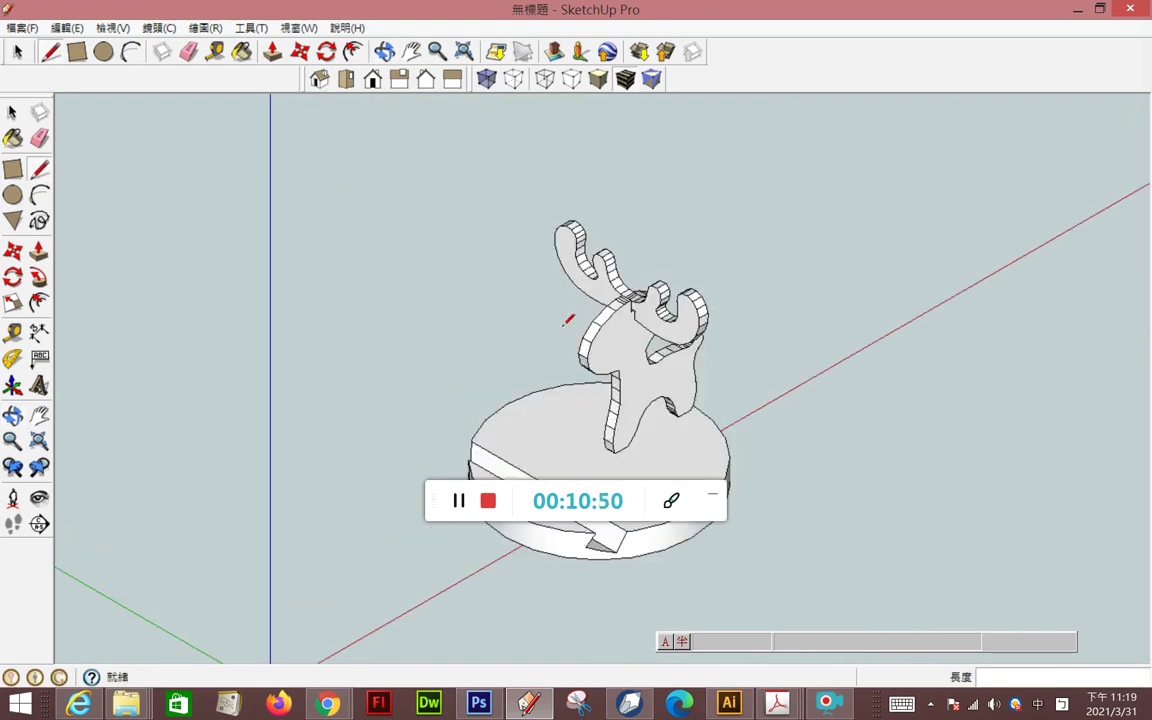
{"action": "scroll", "coordinate": [530, 280], "scroll_direction": "down", "scroll_amount": 3}
{"action": "scroll", "coordinate": [520, 252], "scroll_direction": "down", "scroll_amount": 3}
{"action": "scroll", "coordinate": [520, 270], "scroll_direction": "up", "scroll_amount": 3}
{"action": "scroll", "coordinate": [520, 288], "scroll_direction": "up", "scroll_amount": 2}
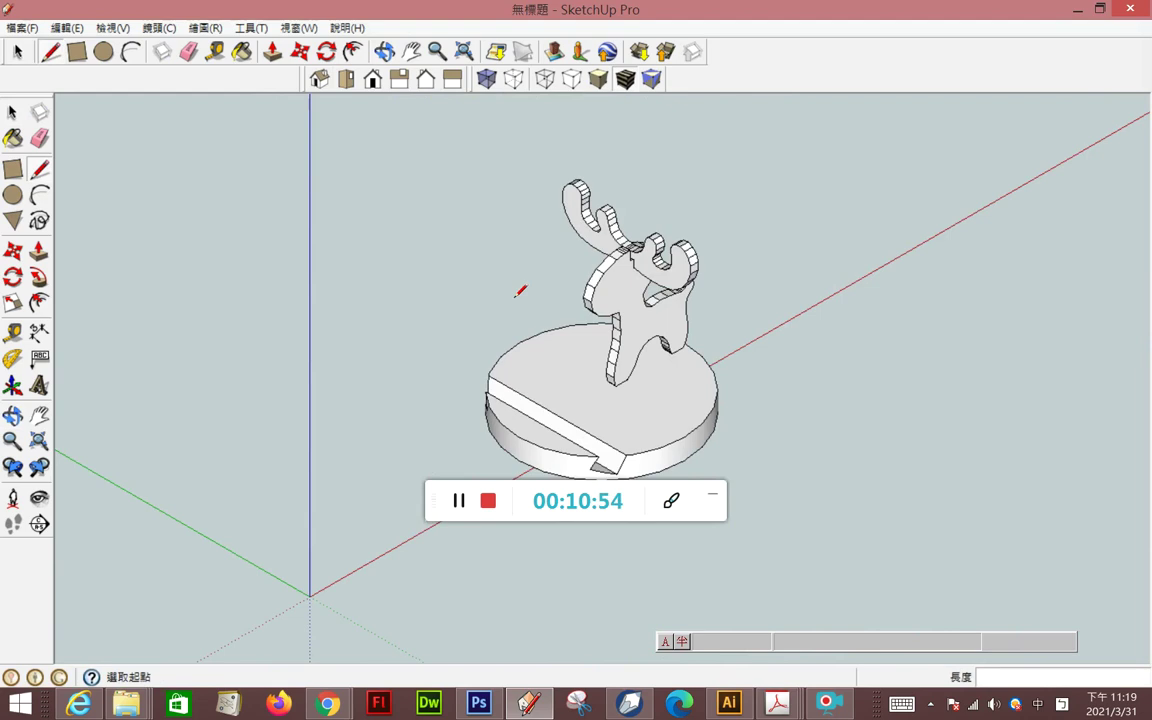
Save the model with Save As under the file name 001.skp.
{"action": "left_click", "coordinate": [22, 27]}
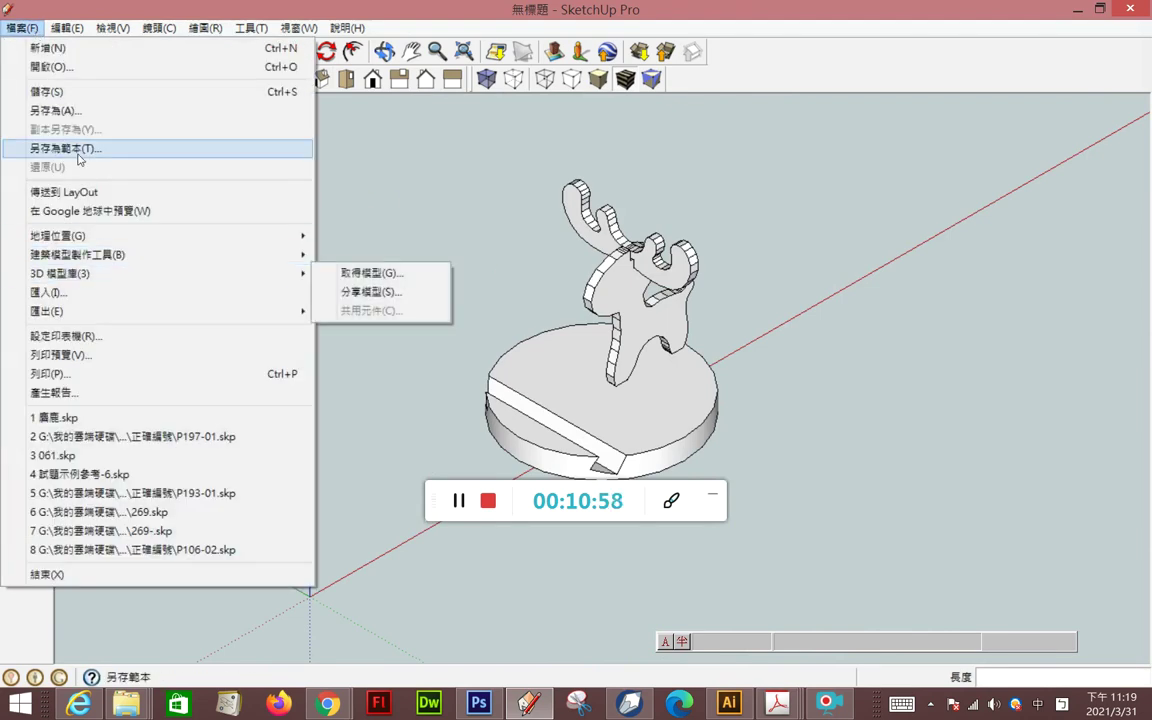
{"action": "left_click", "coordinate": [76, 94]}
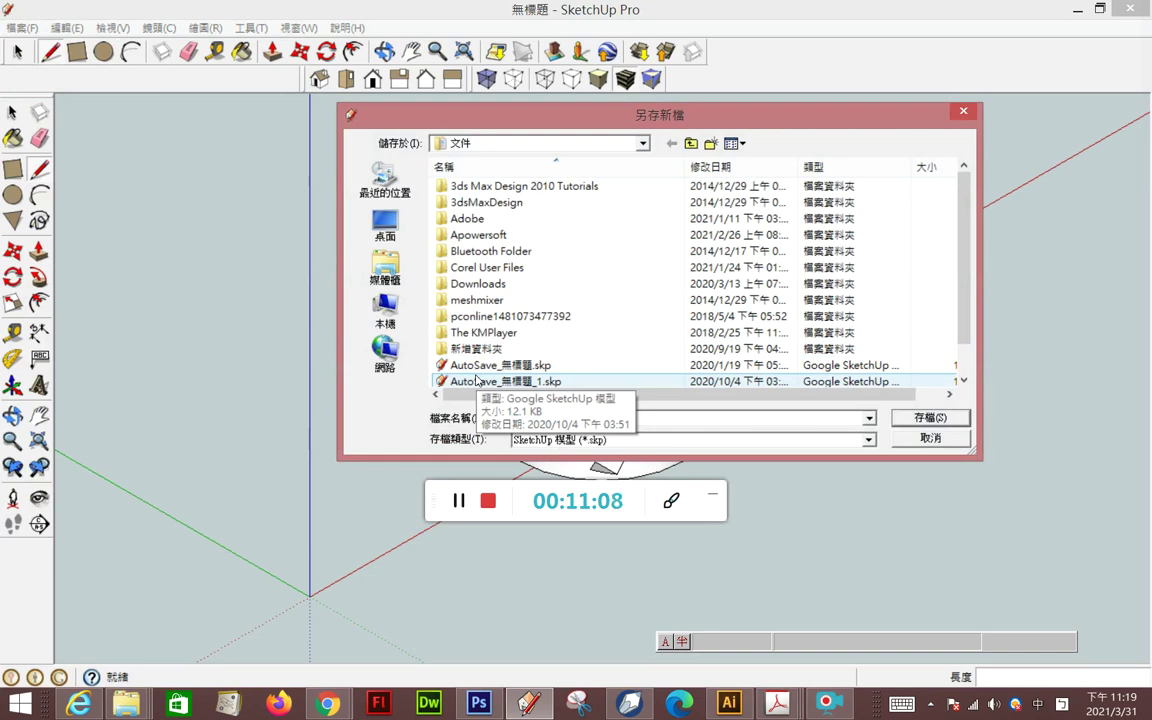
{"action": "left_click", "coordinate": [596, 570]}
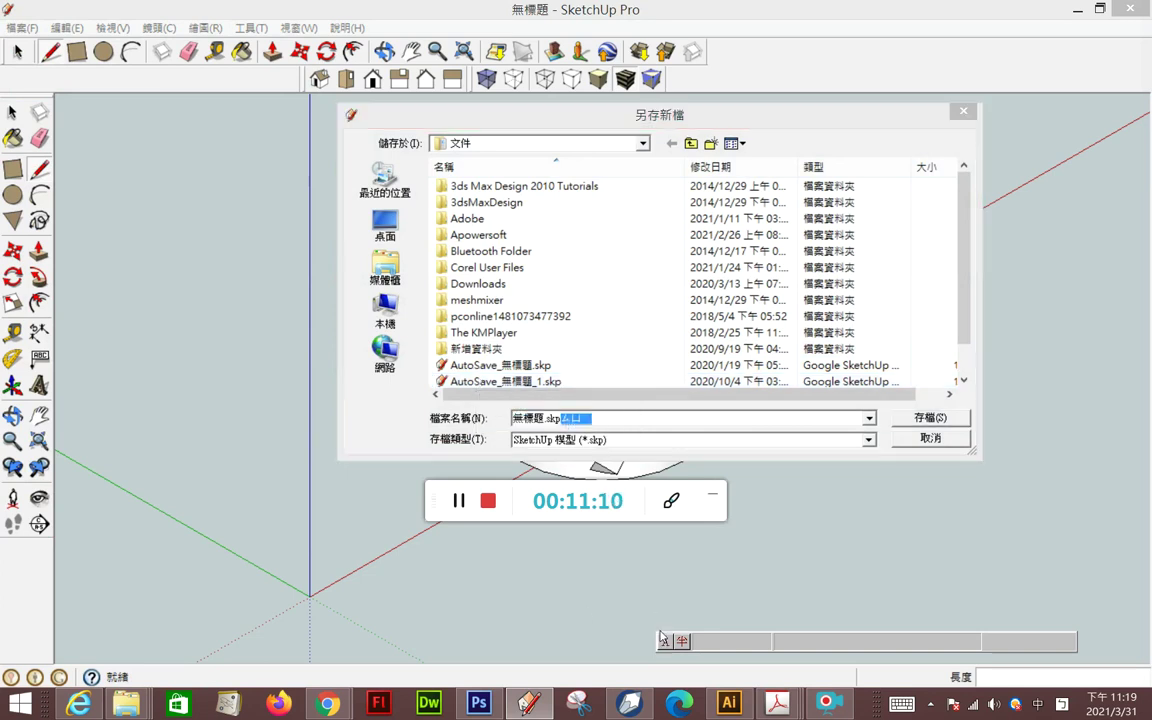
{"action": "left_click", "coordinate": [512, 418]}
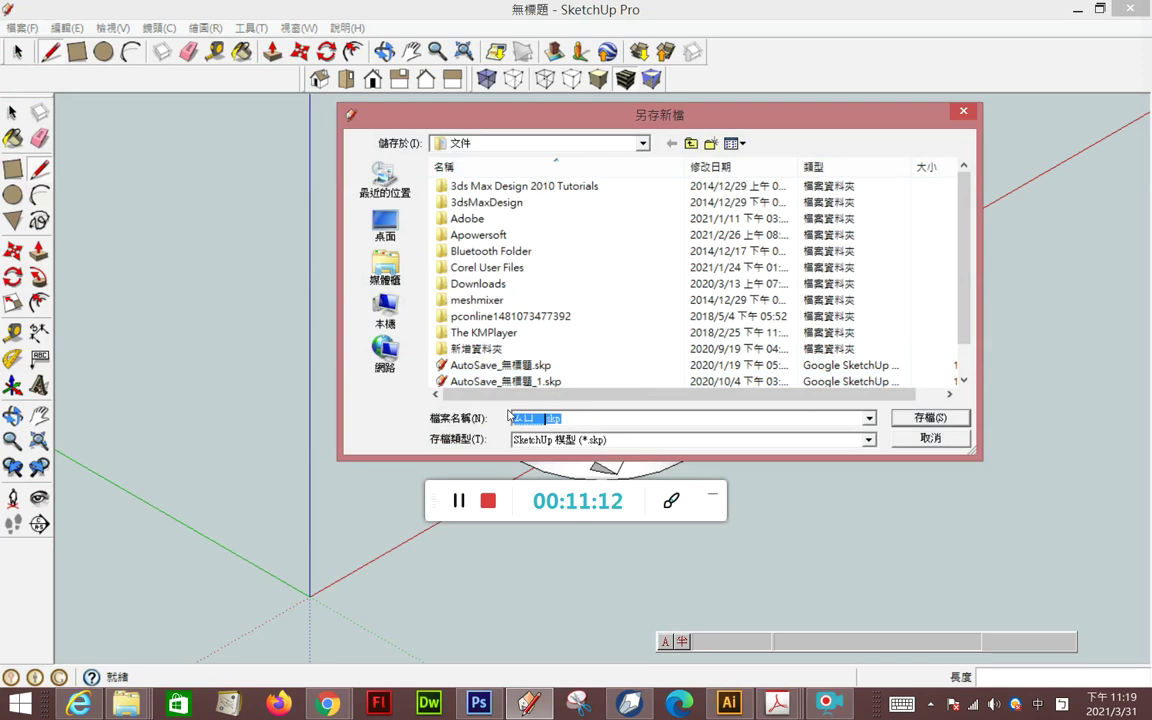
{"action": "key", "text": "ctrl+shift"}
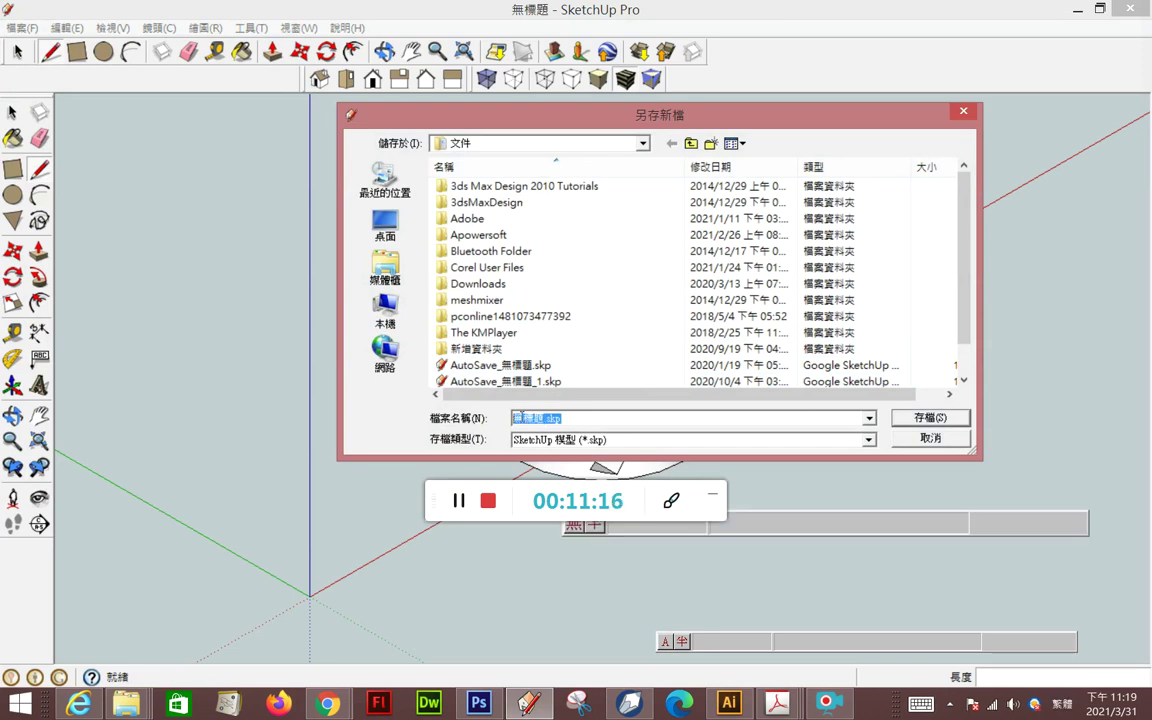
{"action": "type", "text": "001"}
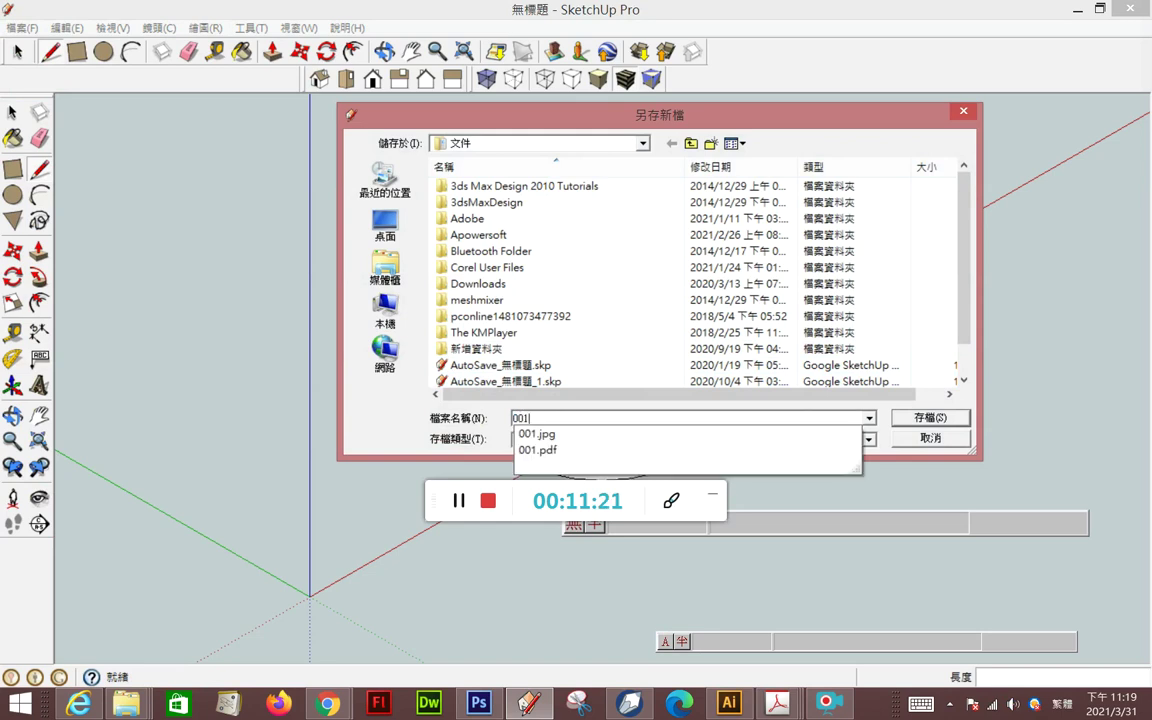
{"action": "key", "text": "Return"}
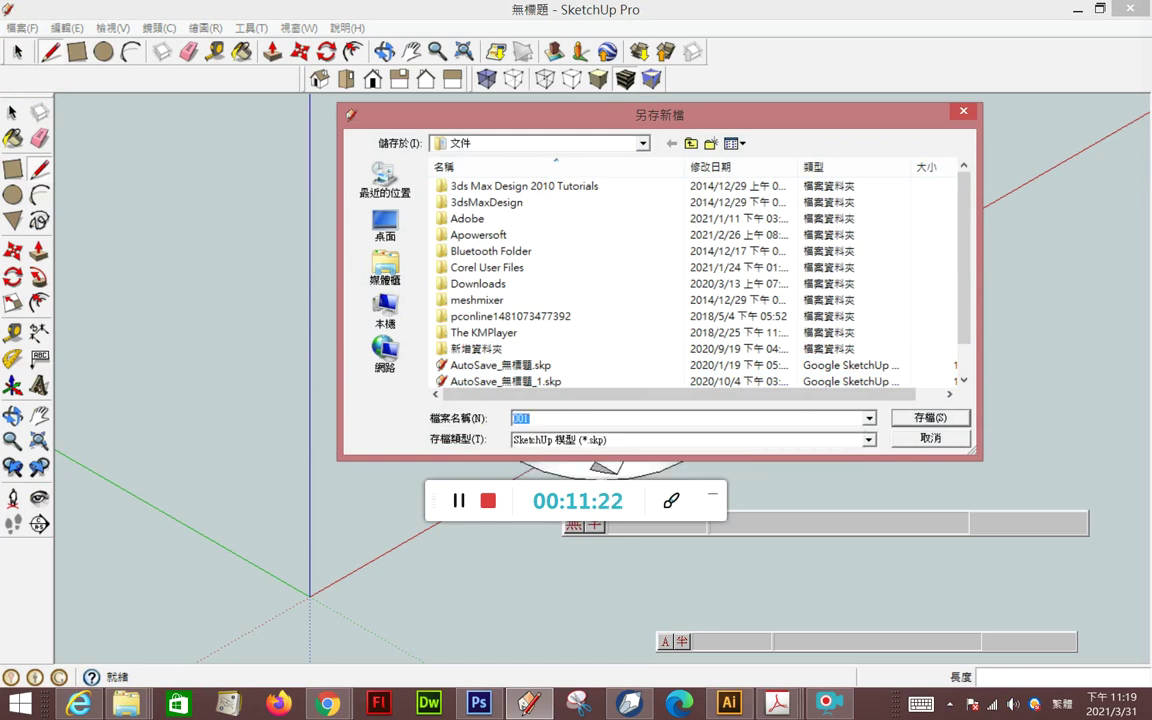